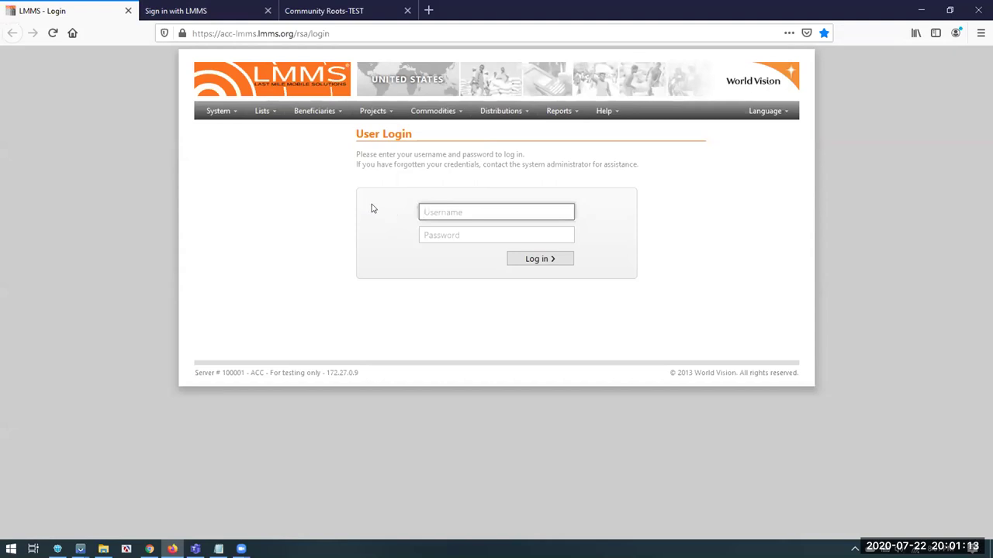
- Zoom in the Firefox login page and bring the Nexus 7 device mirror window to the front
key(ctrl+plus)
key(ctrl+plus)
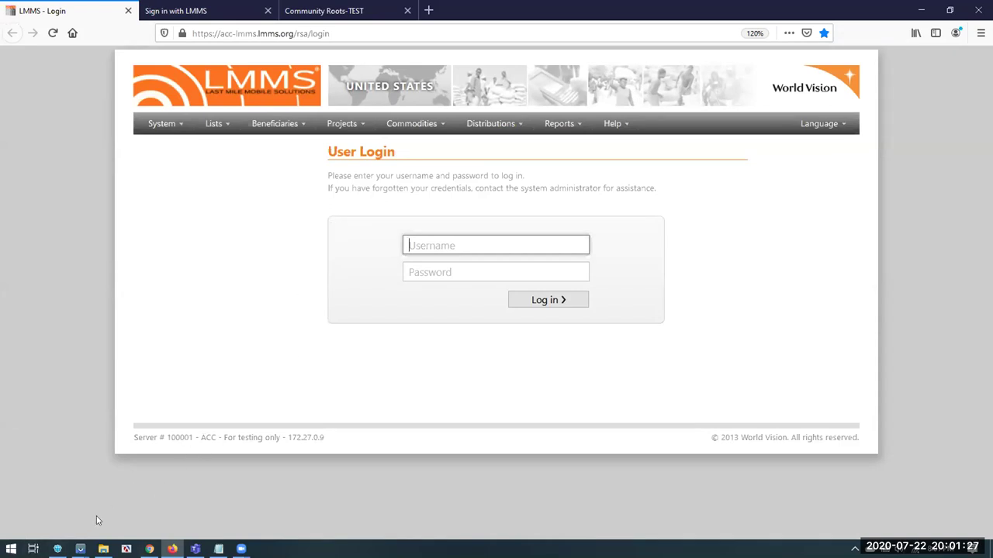
click(80, 549)
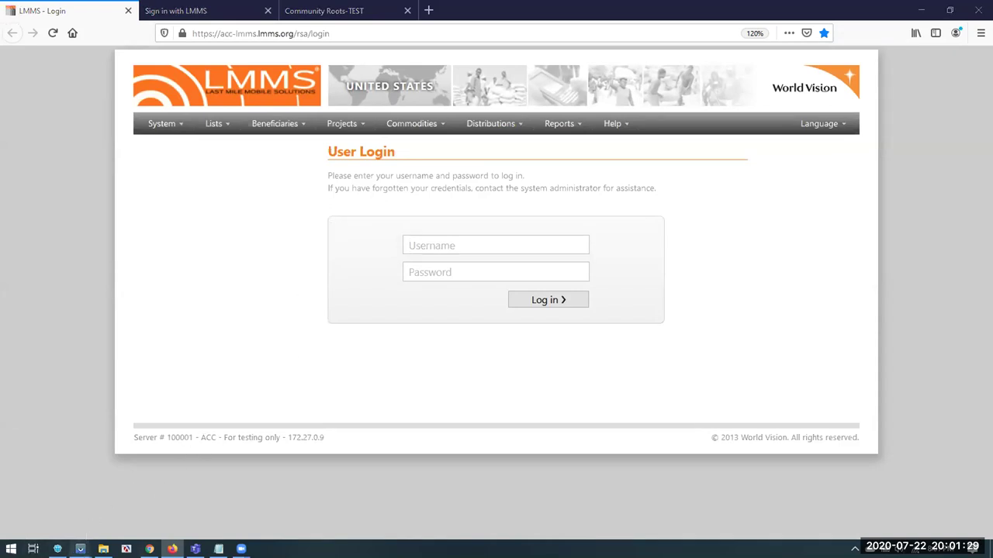
click(153, 487)
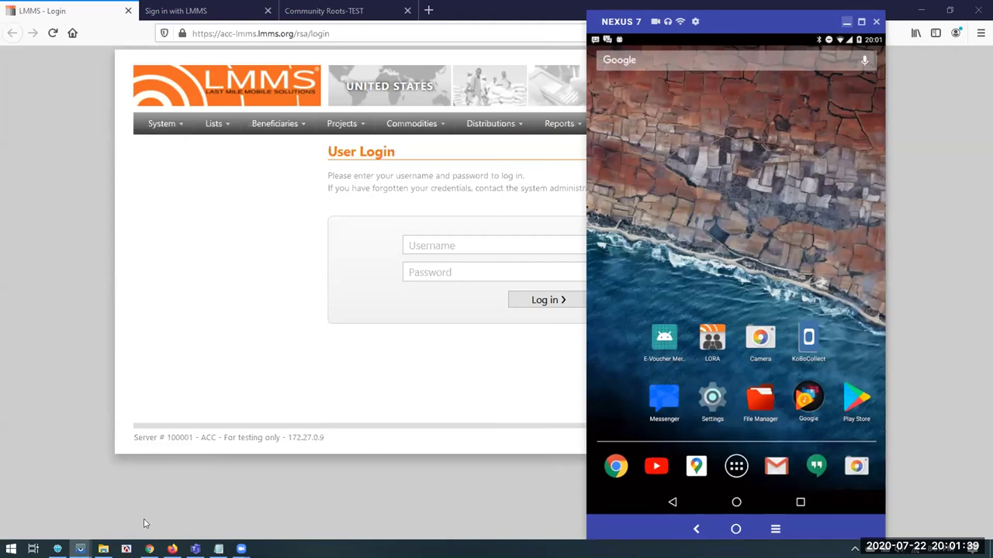
mouse_move(80, 549)
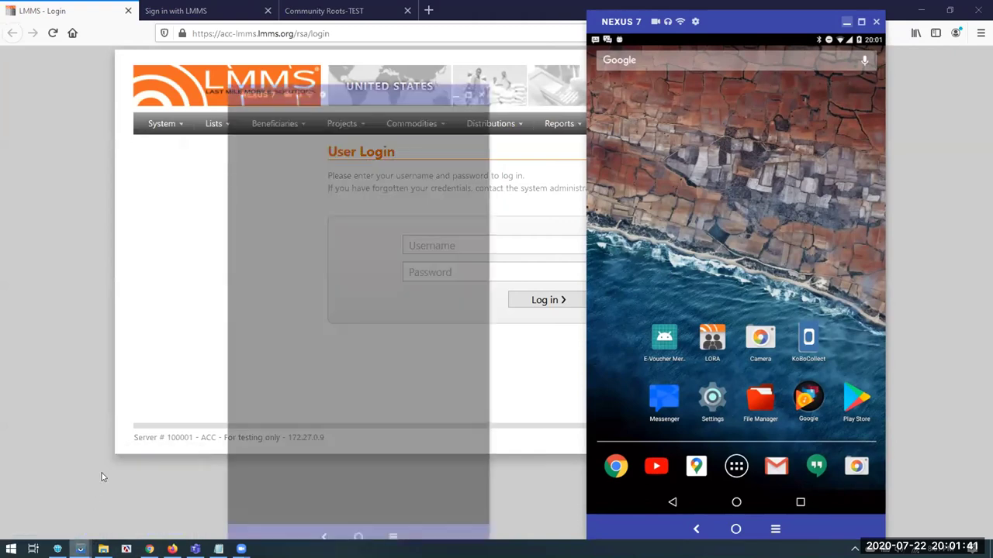
click(93, 487)
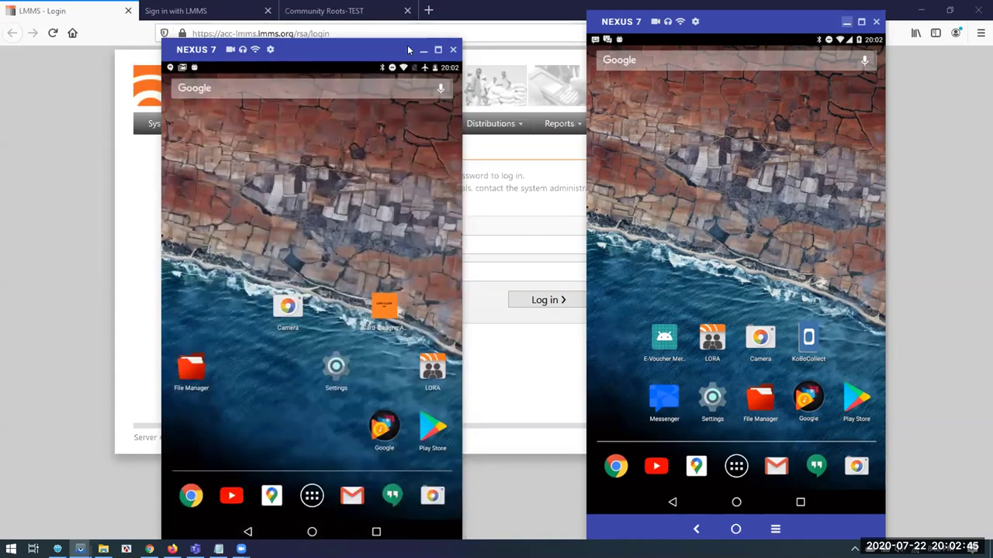
drag(409, 50, 391, 45)
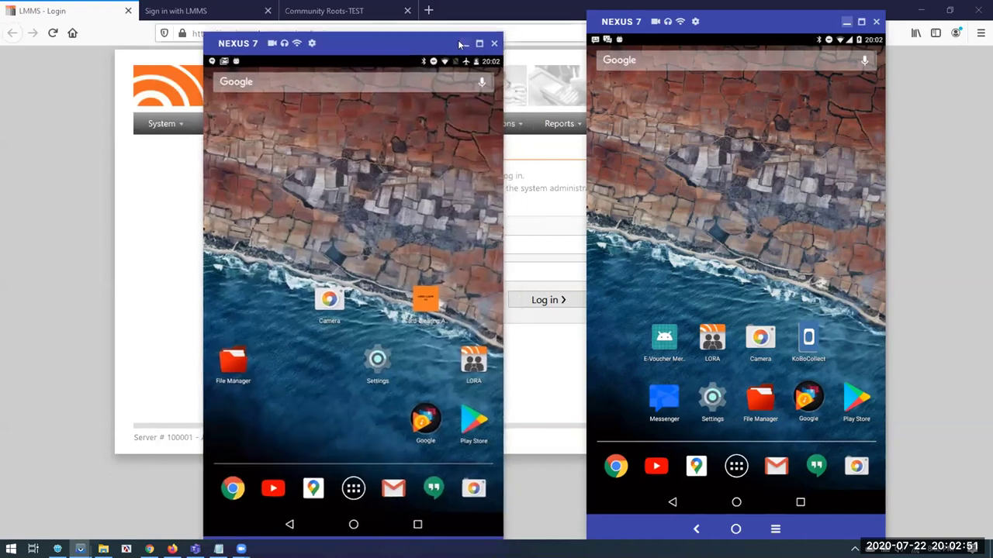
click(461, 43)
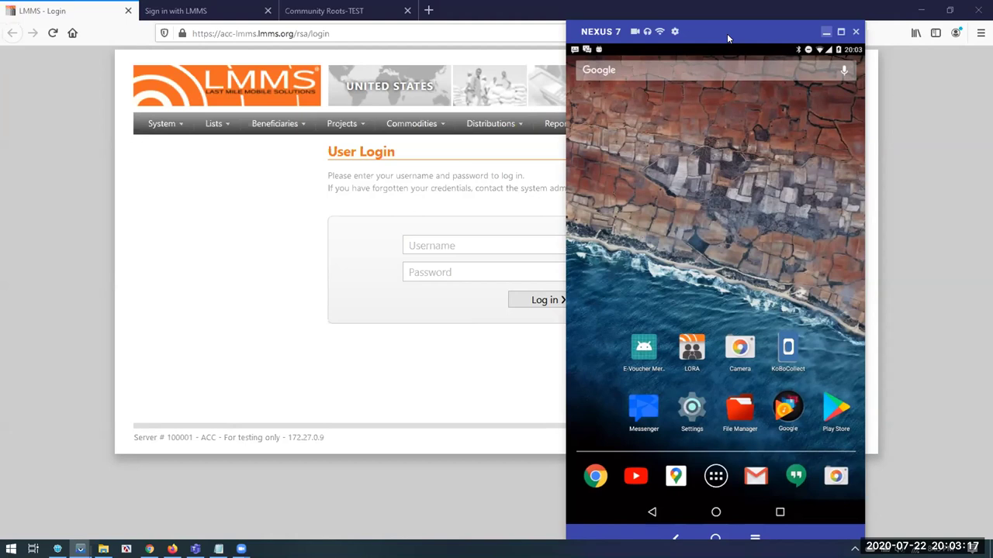
- Launch LORA and sign in with the administrator username and password
click(691, 351)
click(695, 324)
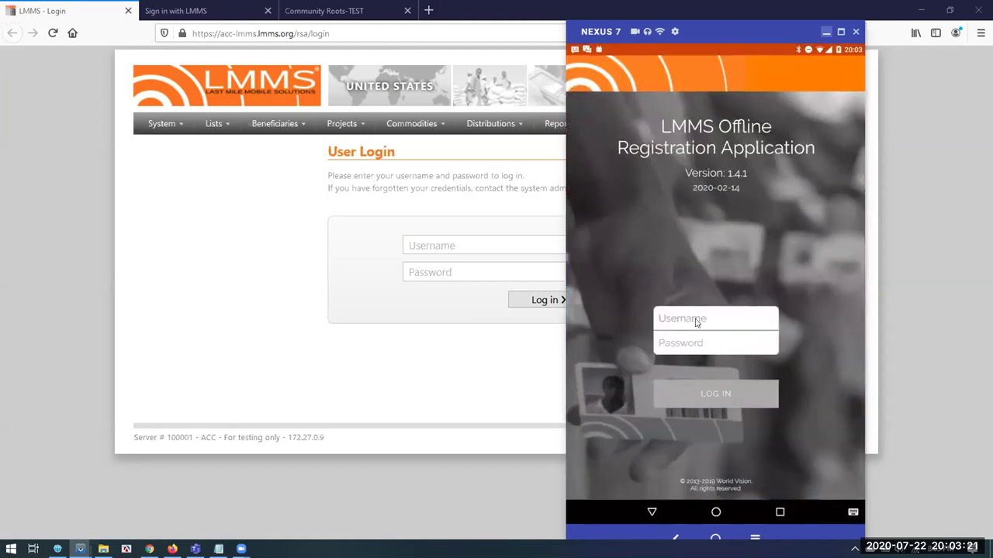
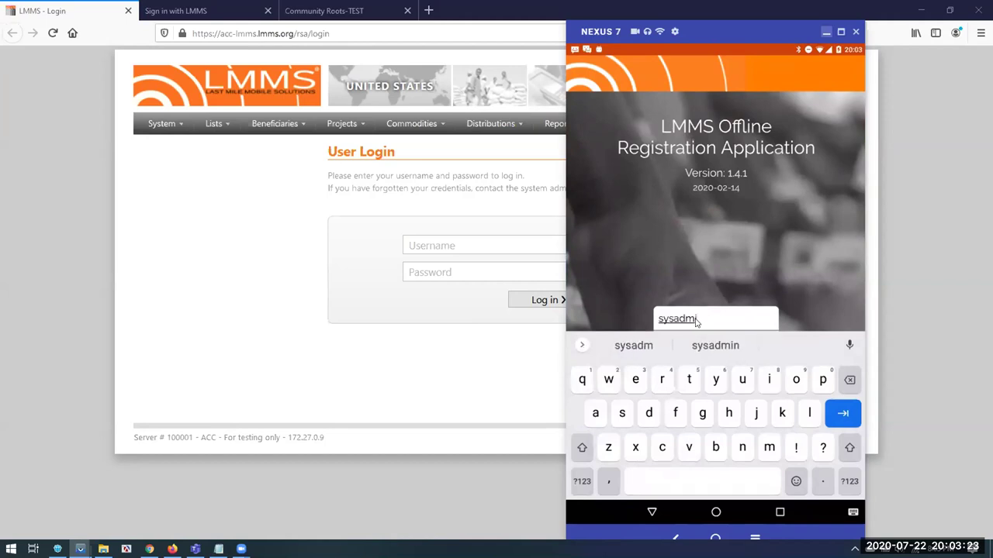
key(Tab)
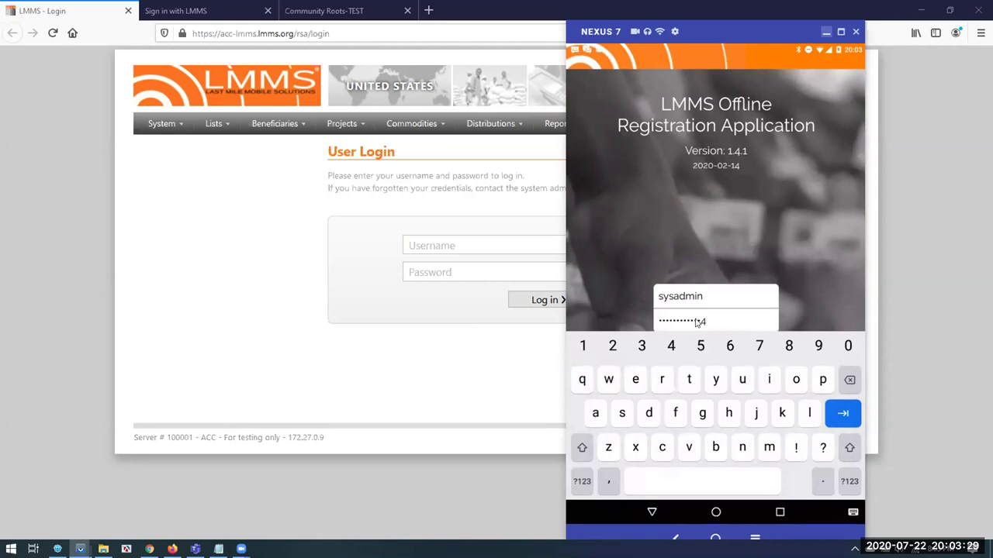
key(Return)
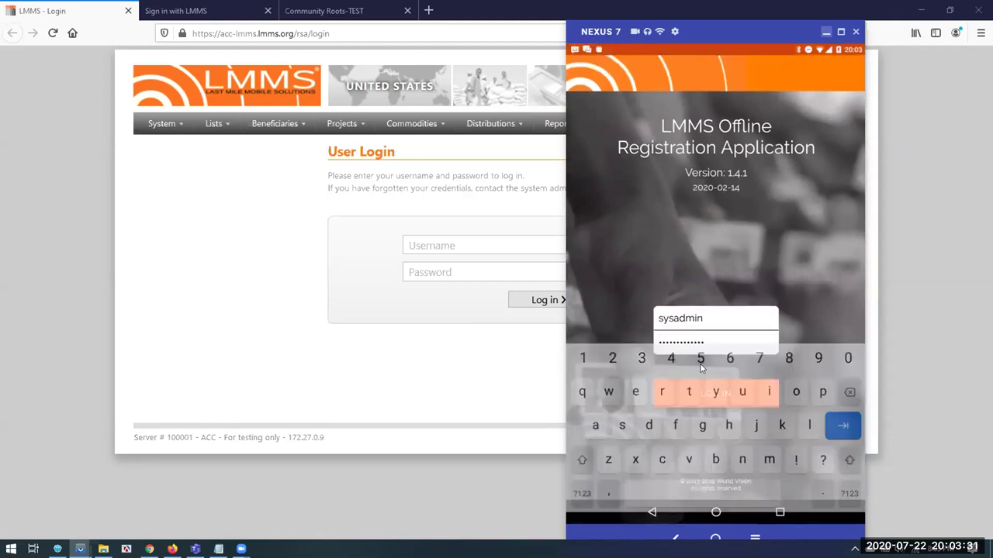
click(708, 393)
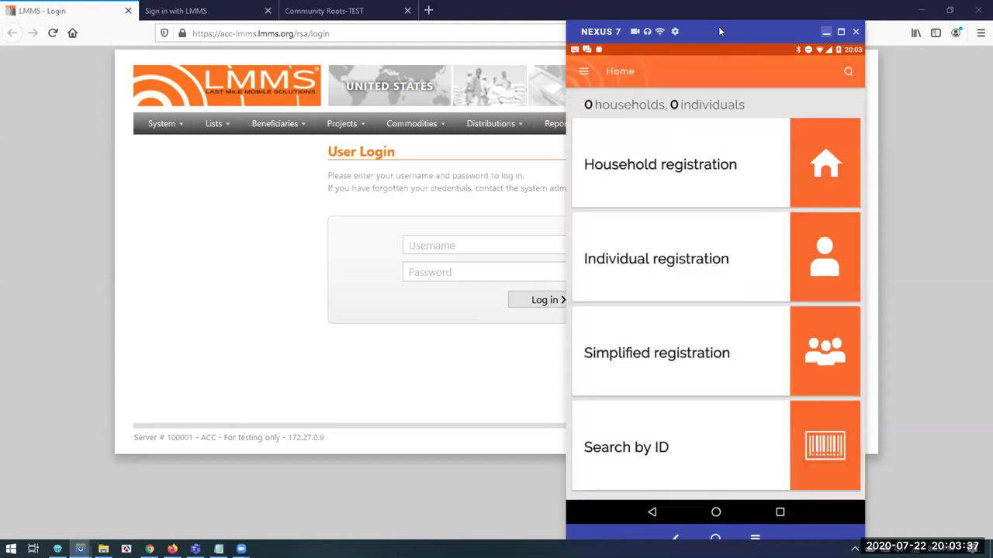
drag(720, 31, 720, 27)
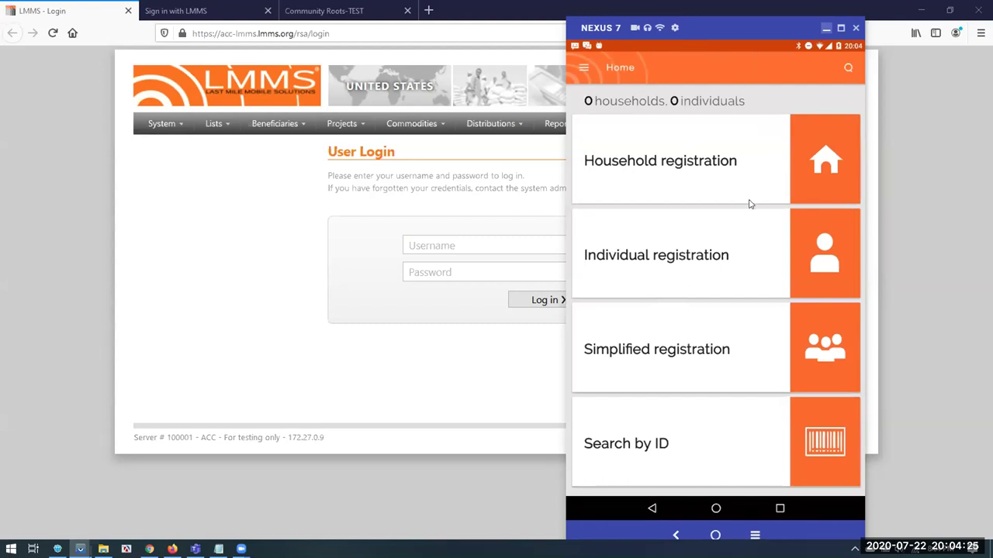
- Start a new household registration and enter the family name
click(668, 170)
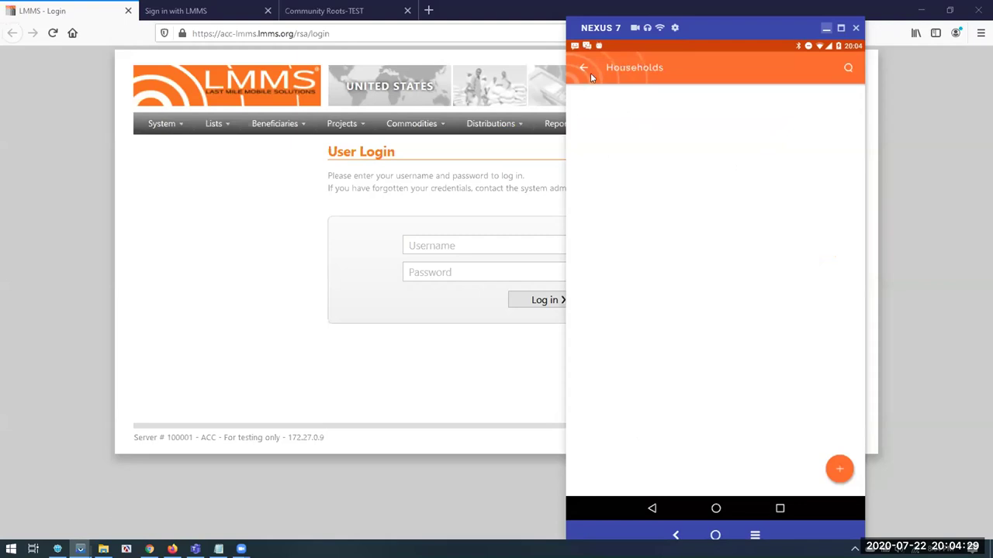
click(839, 468)
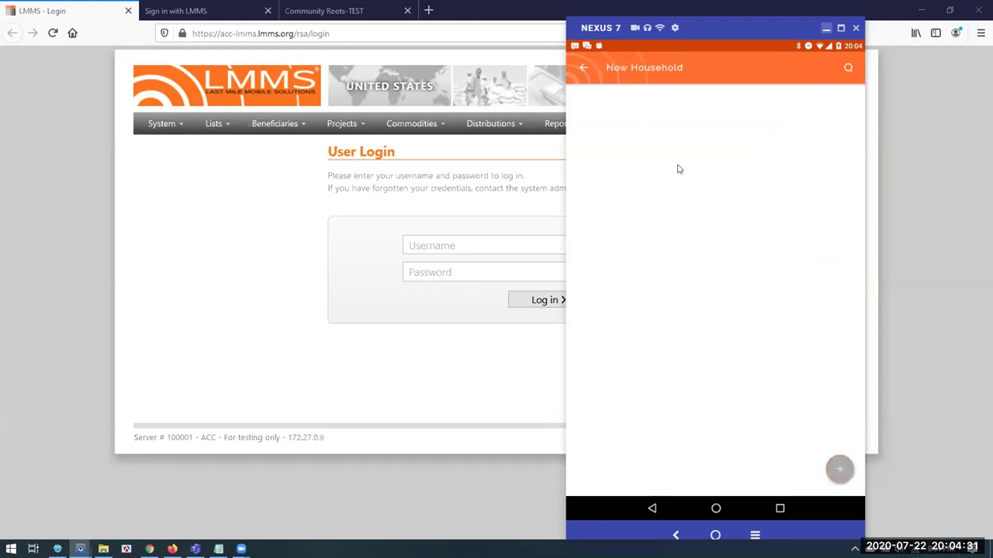
click(630, 129)
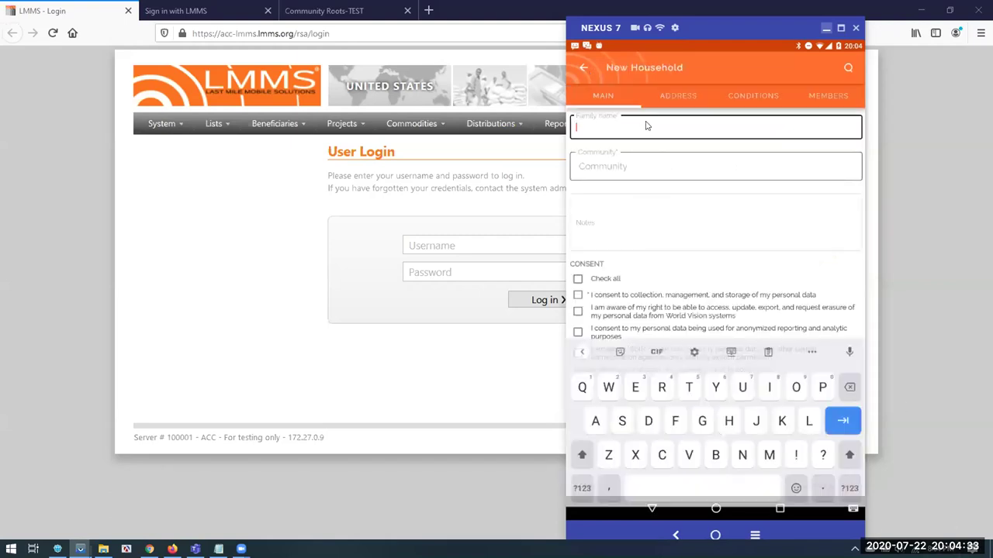
text(F)
key(BackSpace)
- Set the community to Fairlington and tick all consent statements
click(600, 165)
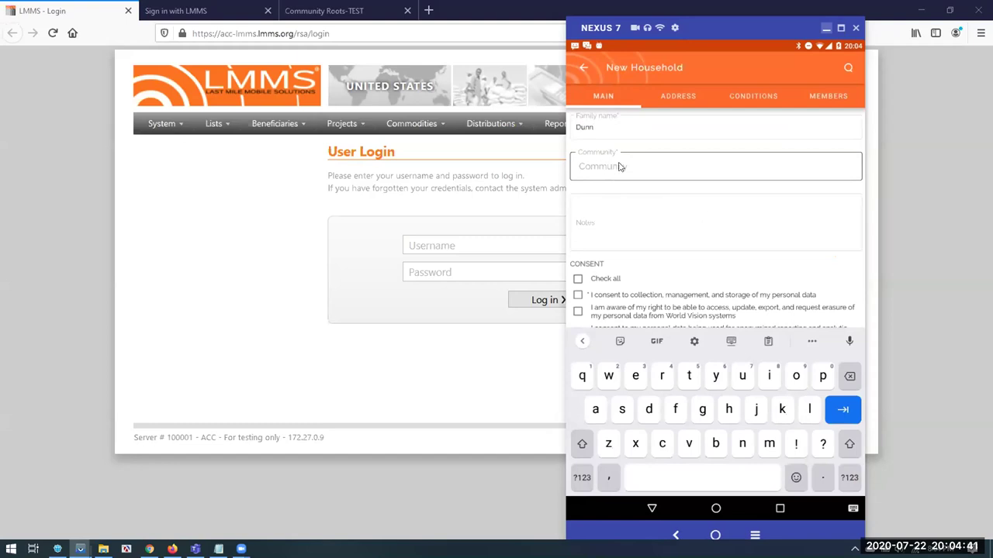
text(F)
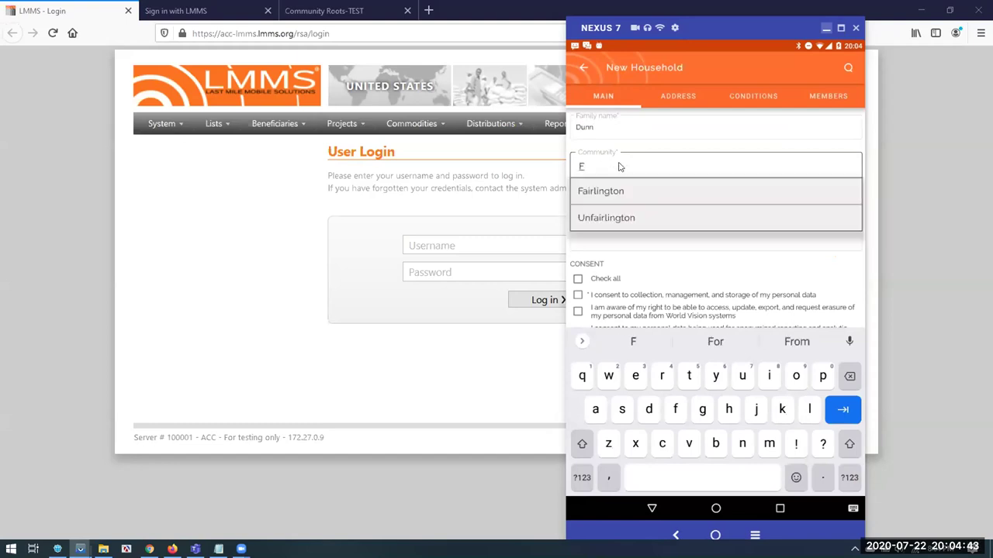
click(621, 190)
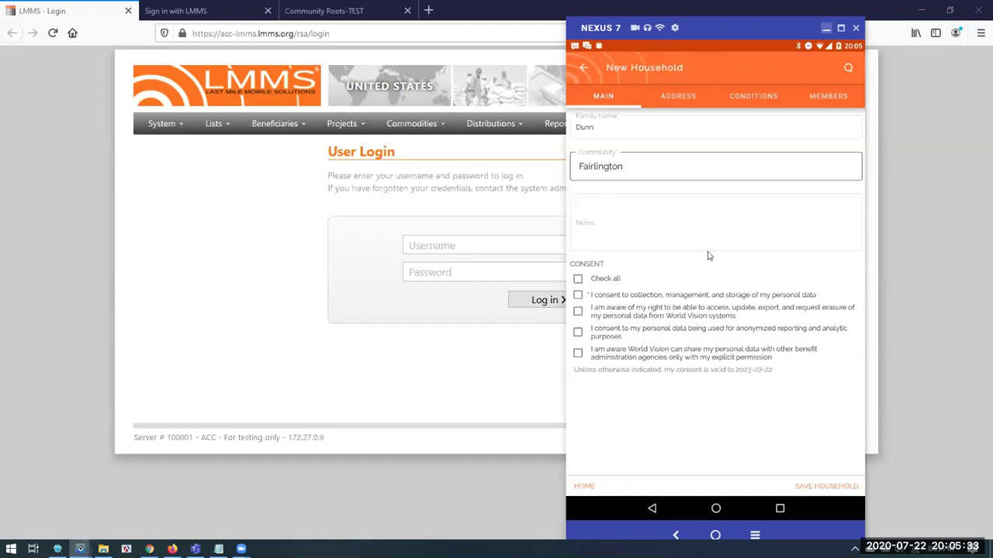
click(578, 296)
click(579, 284)
- Capture the household's current GPS latitude and longitude, leaving permanent residence unset
click(679, 96)
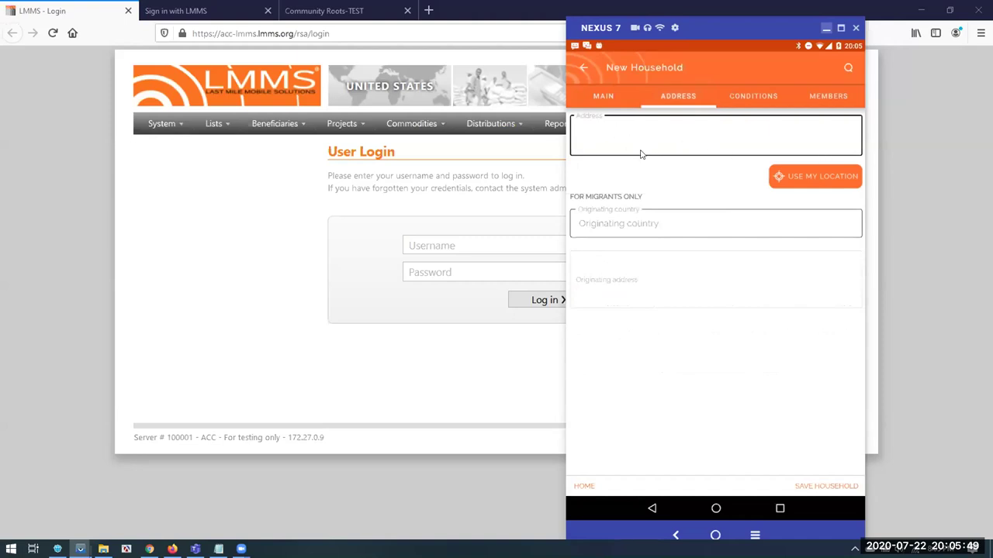
click(816, 179)
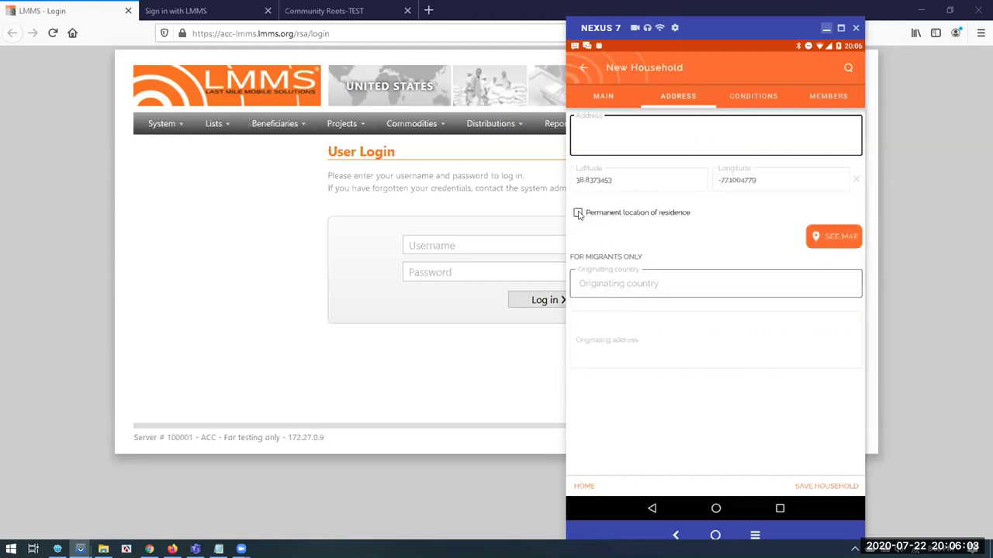
click(577, 213)
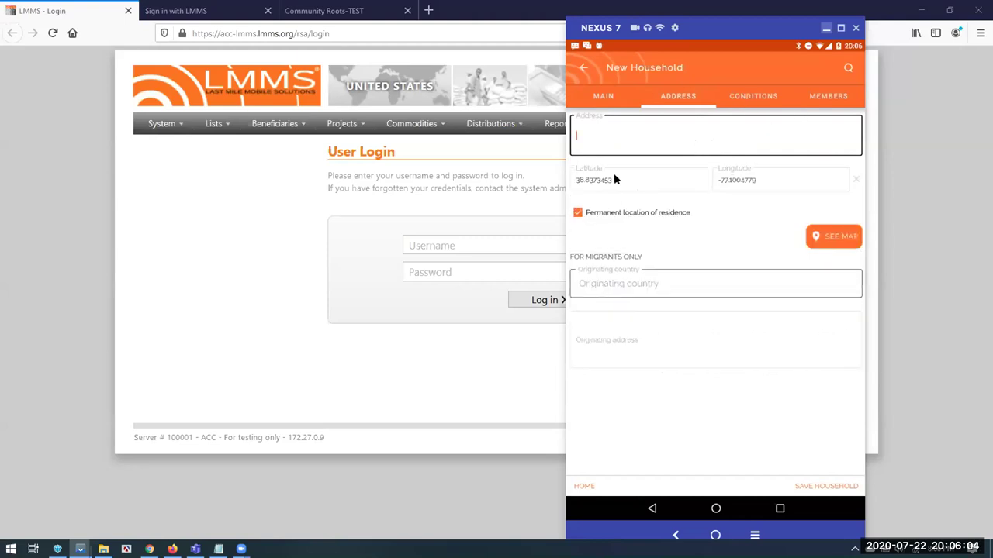
click(578, 213)
click(751, 101)
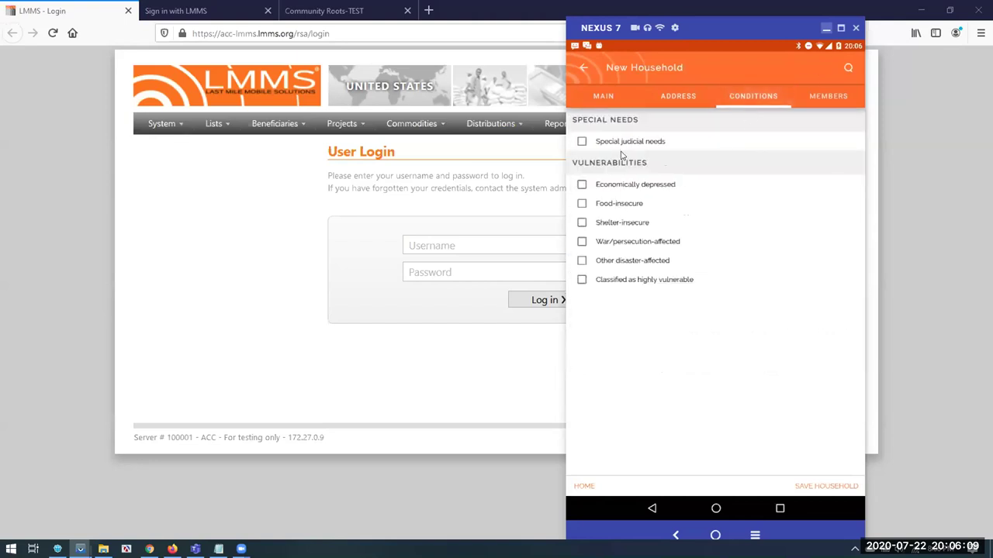
- Flag the household for special judicial needs, economic depression and food insecurity
click(583, 142)
click(582, 186)
click(582, 203)
click(829, 96)
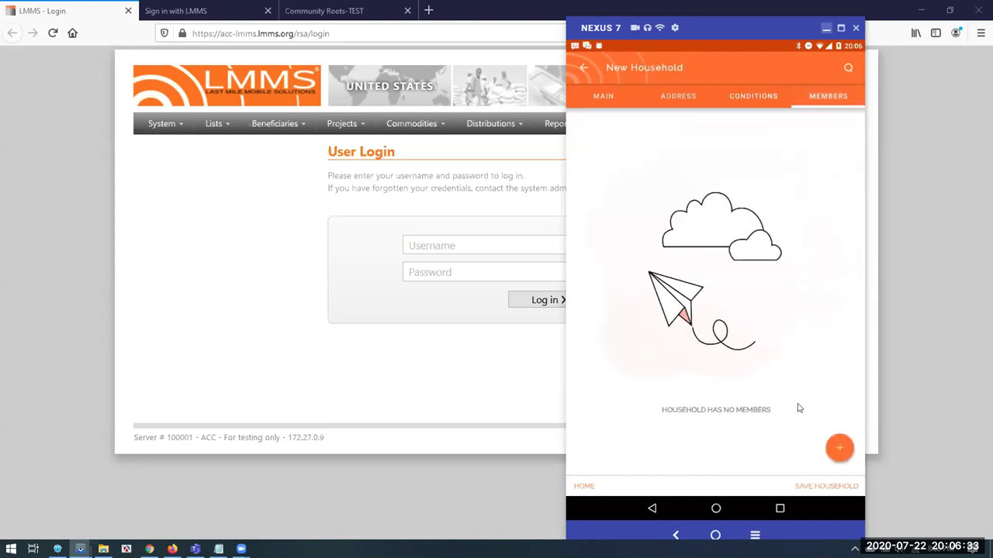
- Add a new member, entering her given name, sex female and age 30
click(839, 448)
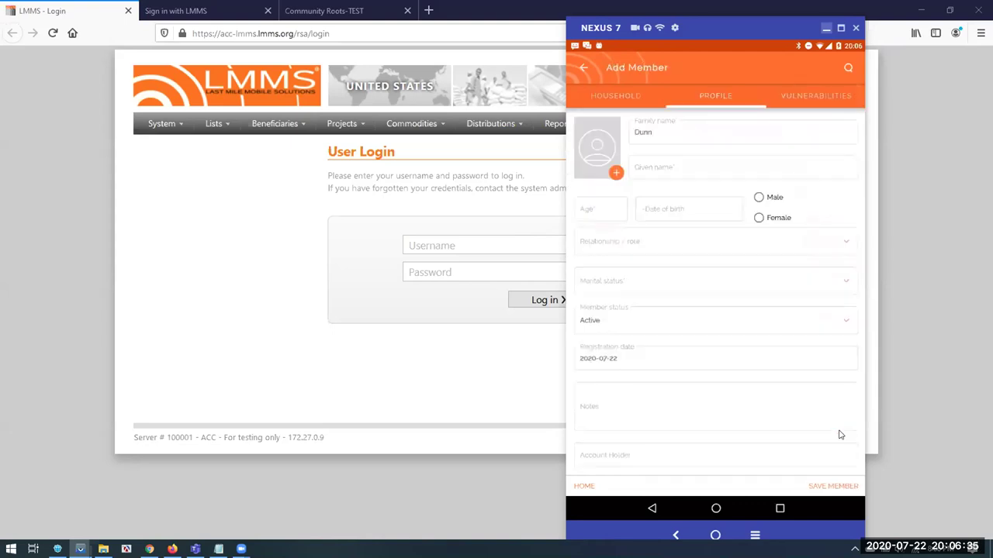
click(660, 168)
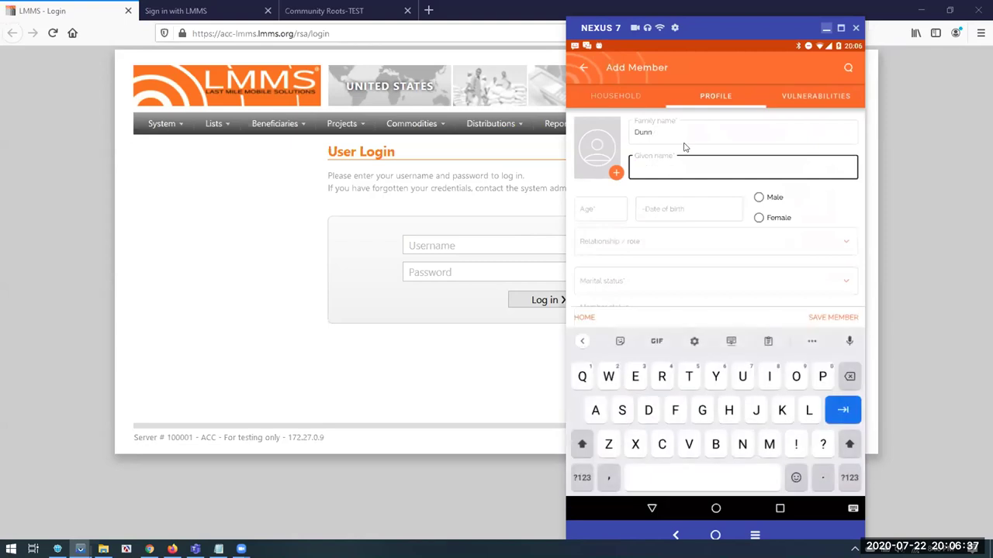
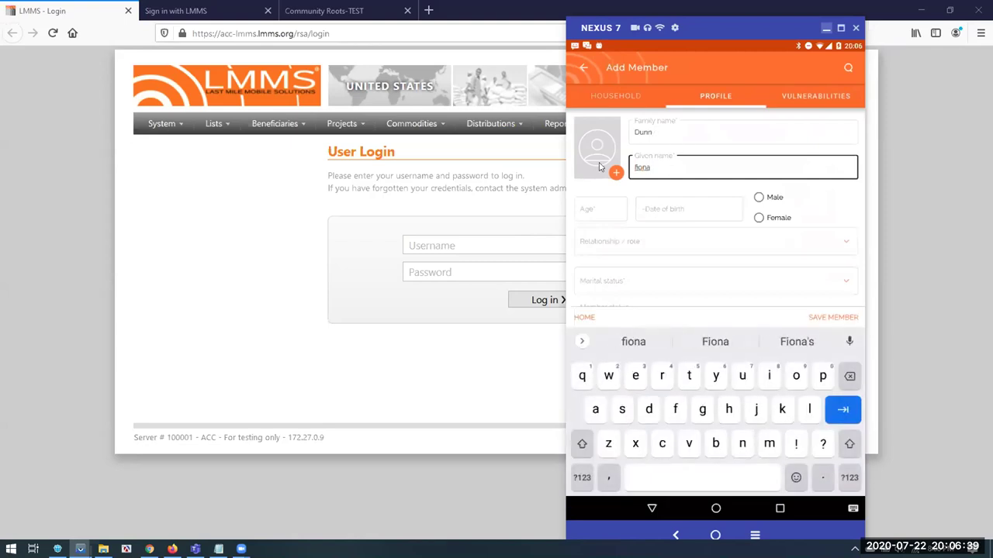
click(770, 218)
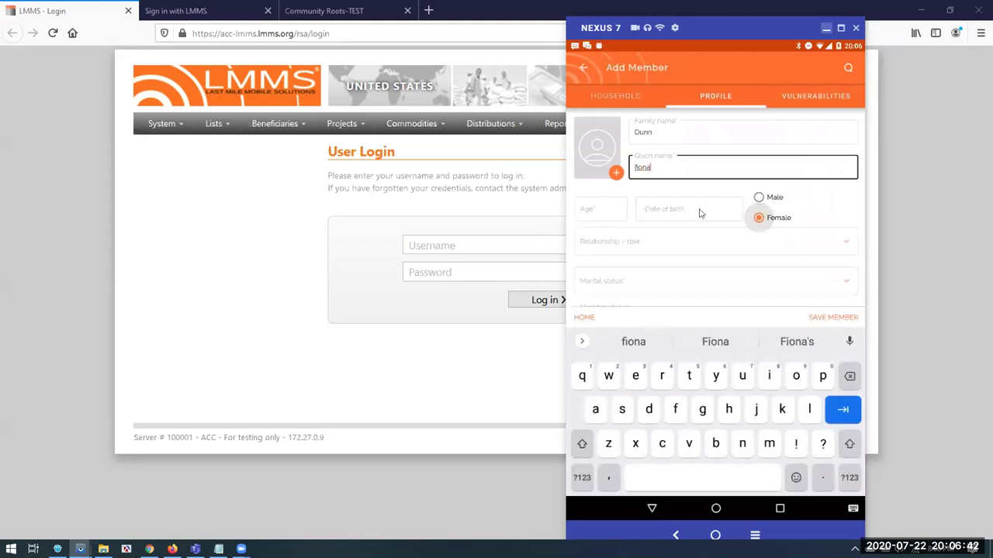
click(597, 215)
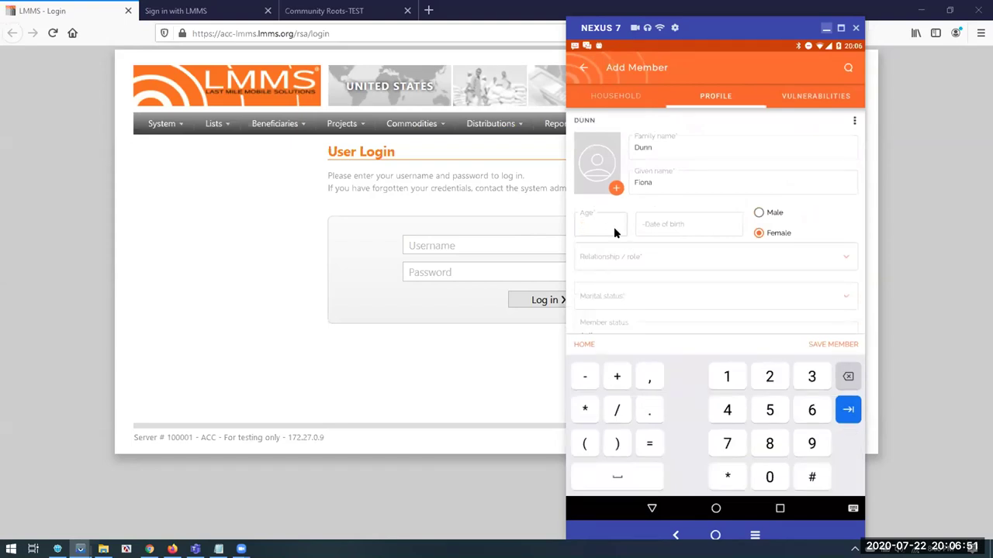
text(30)
- Make the member Head of Household and Married, keeping member status Active
click(610, 256)
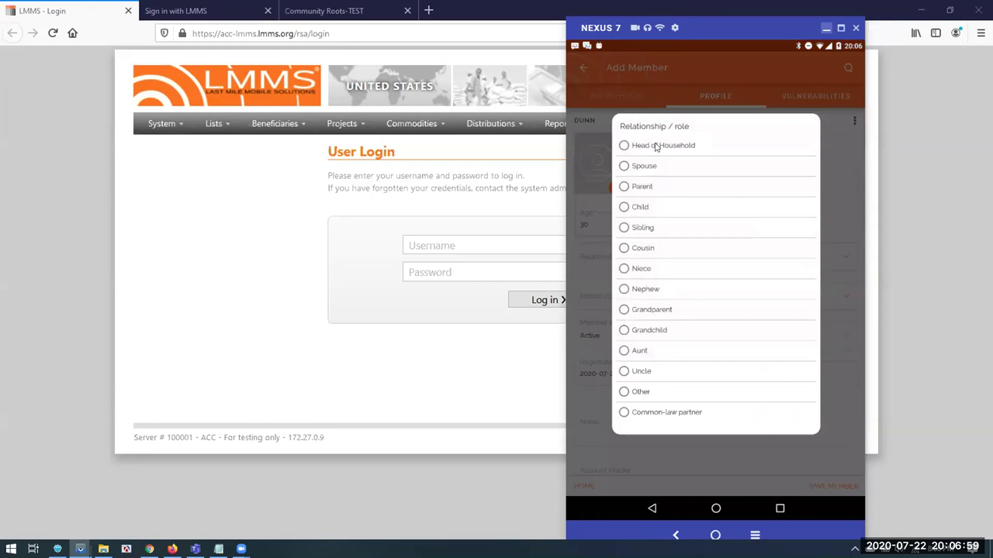
click(626, 146)
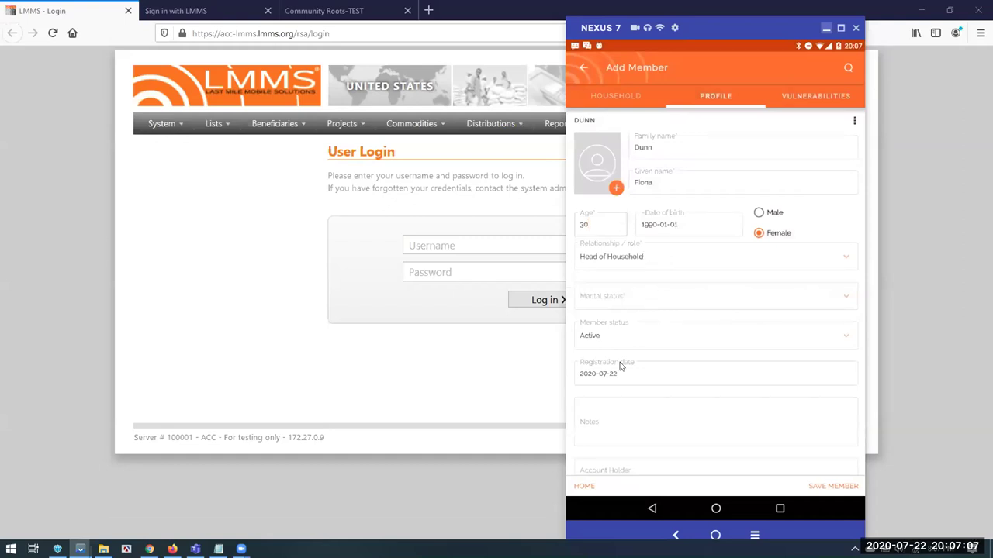
click(647, 296)
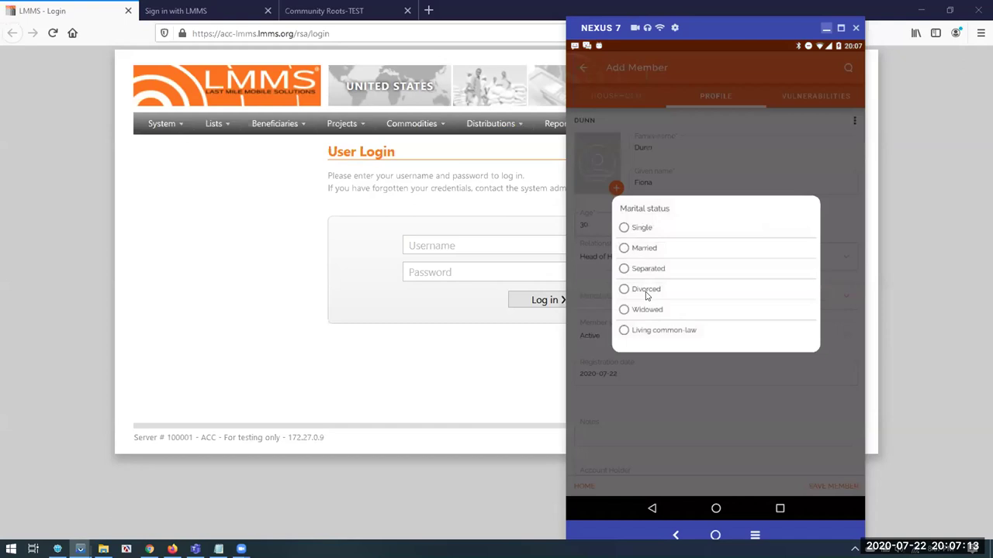
click(642, 248)
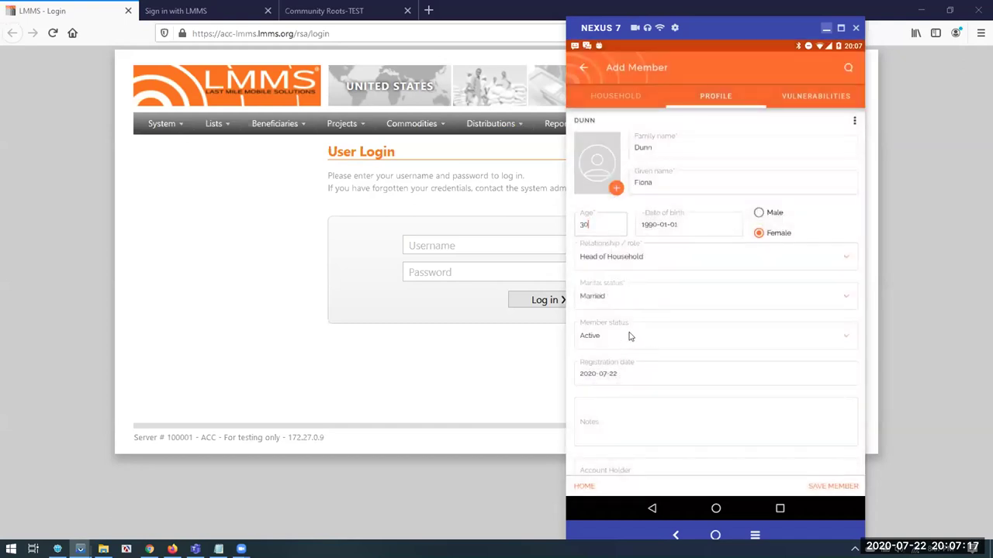
click(630, 335)
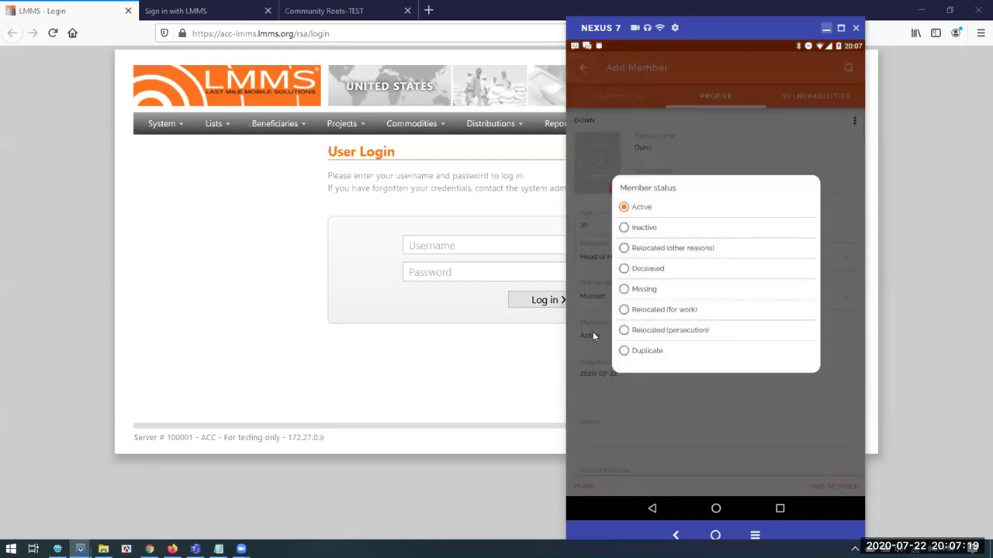
click(591, 332)
scroll(655, 397, down, 3)
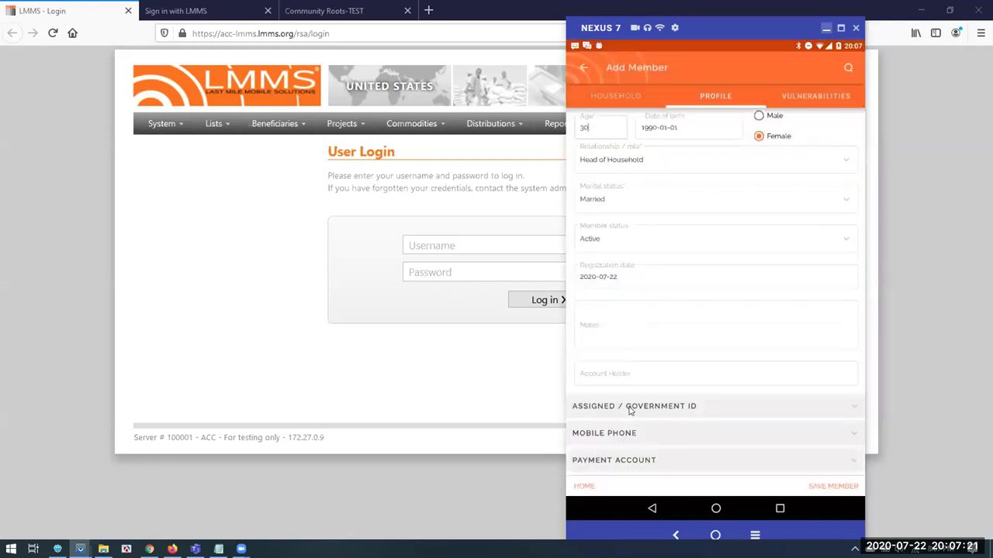
- Expand the member's Assigned/Government ID and Mobile Phone sections, leaving all fields empty
click(647, 408)
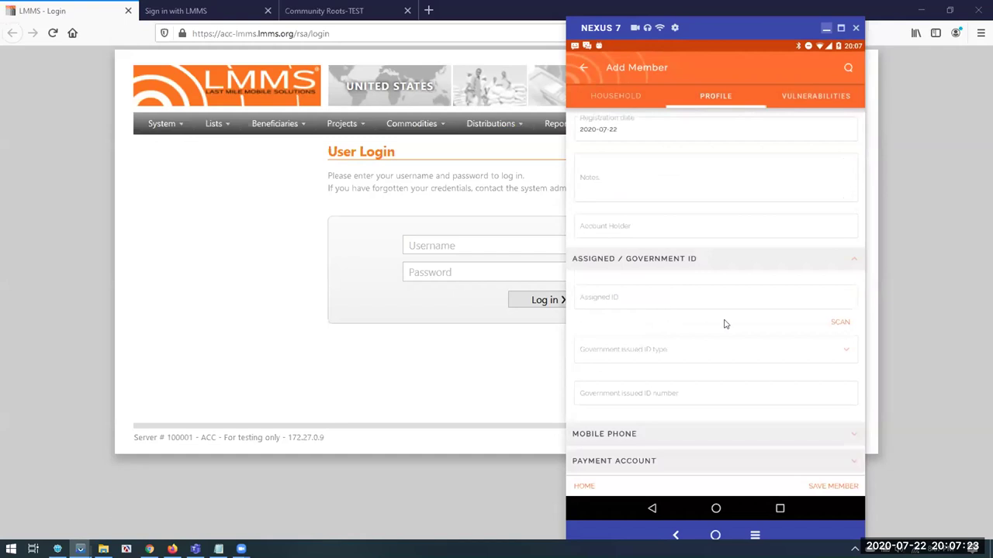
click(638, 350)
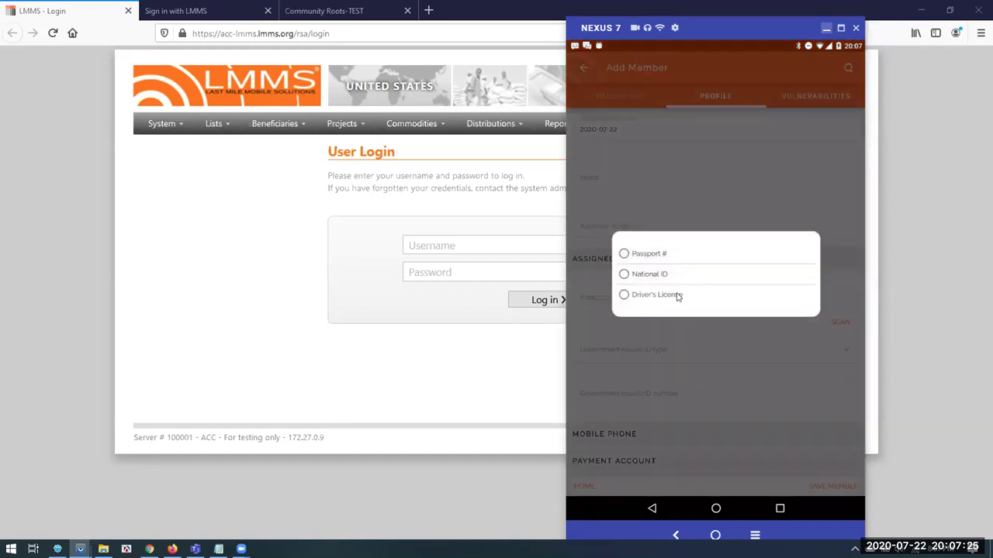
click(587, 327)
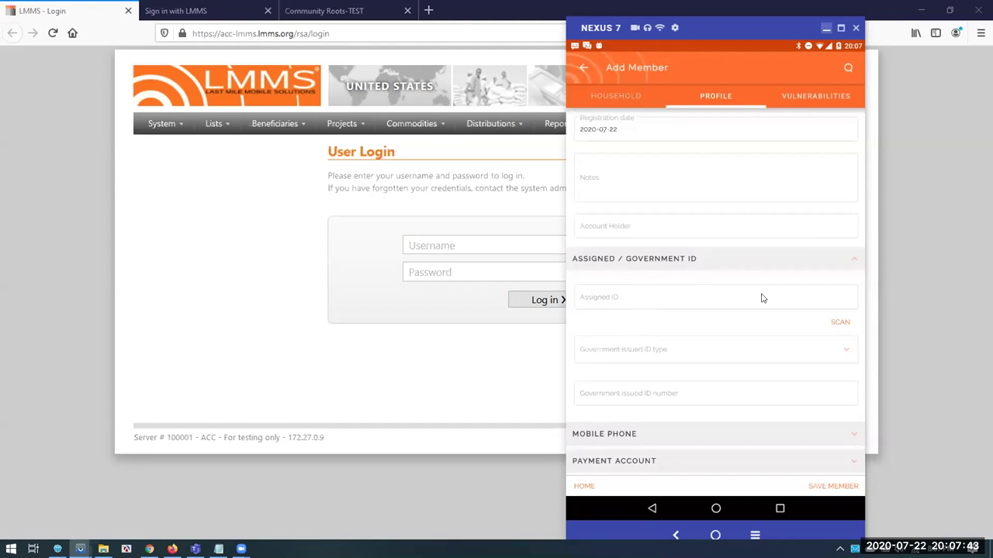
click(797, 298)
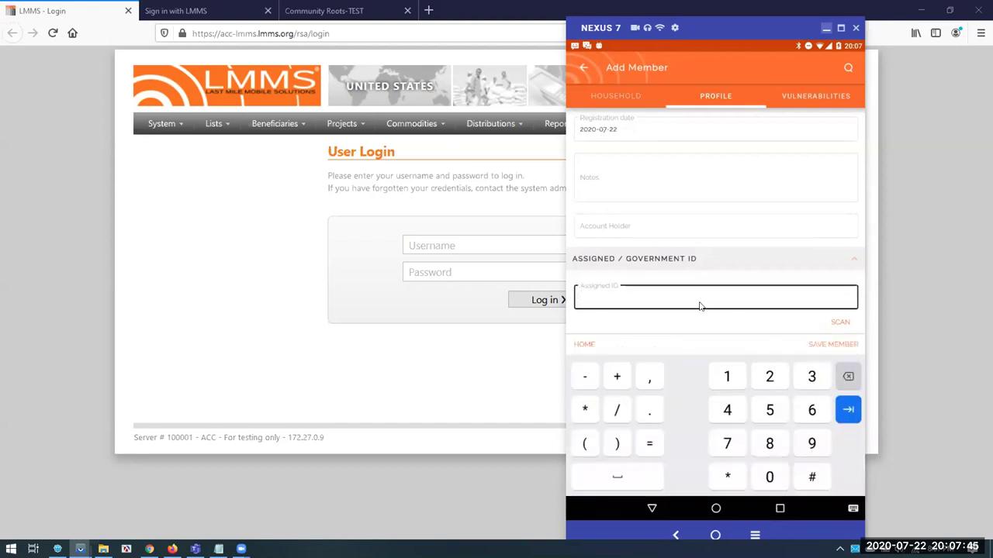
click(652, 508)
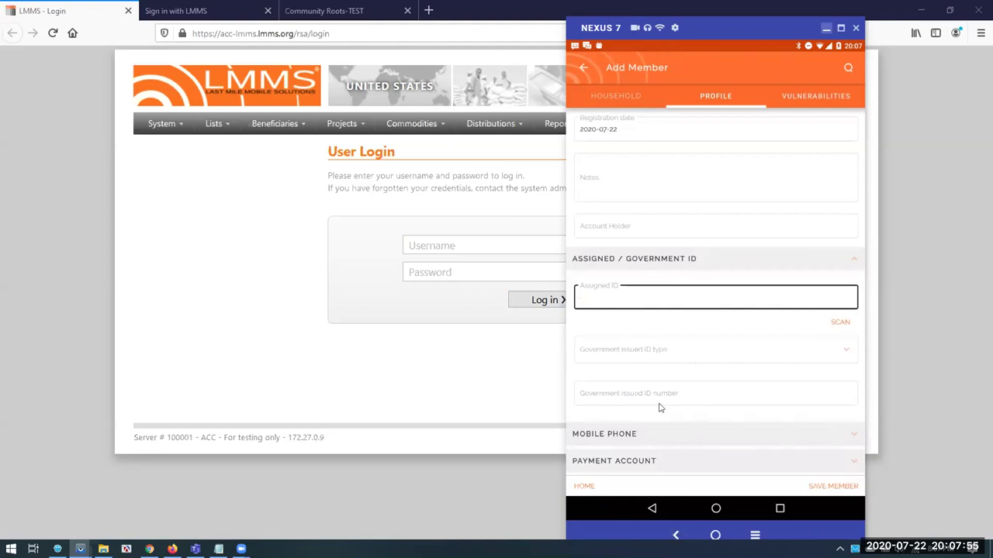
click(775, 434)
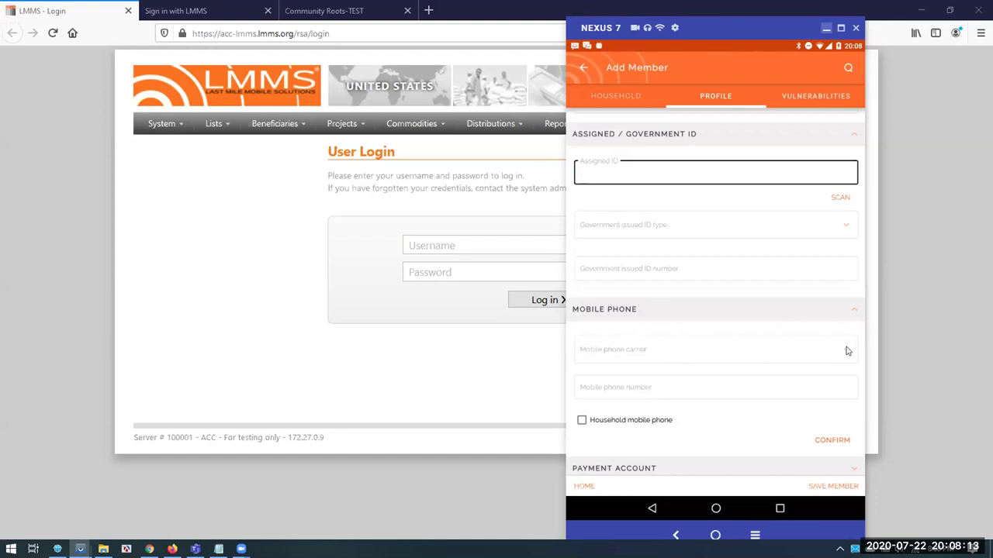
- Scroll down and expand the member's Payment Account section
scroll(806, 413, down, 1)
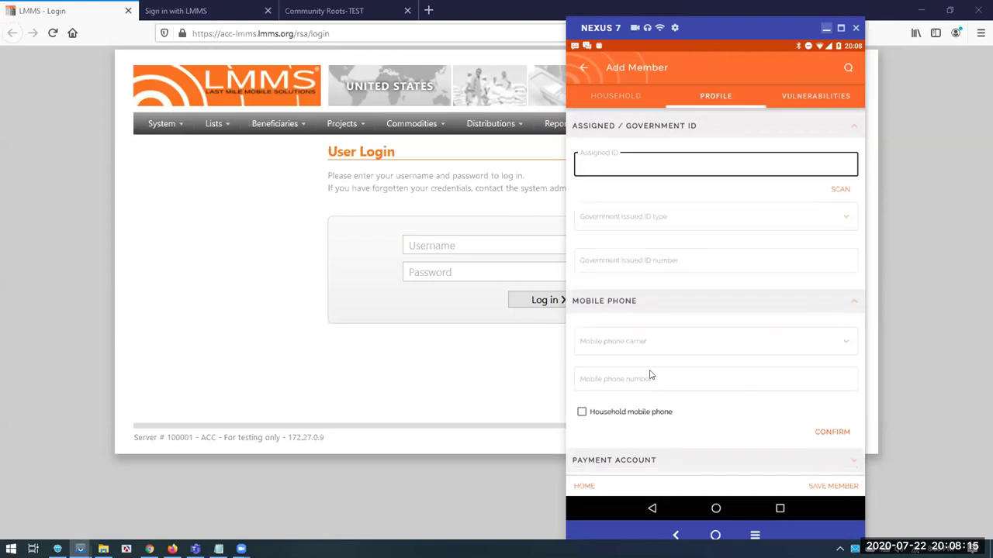
click(622, 461)
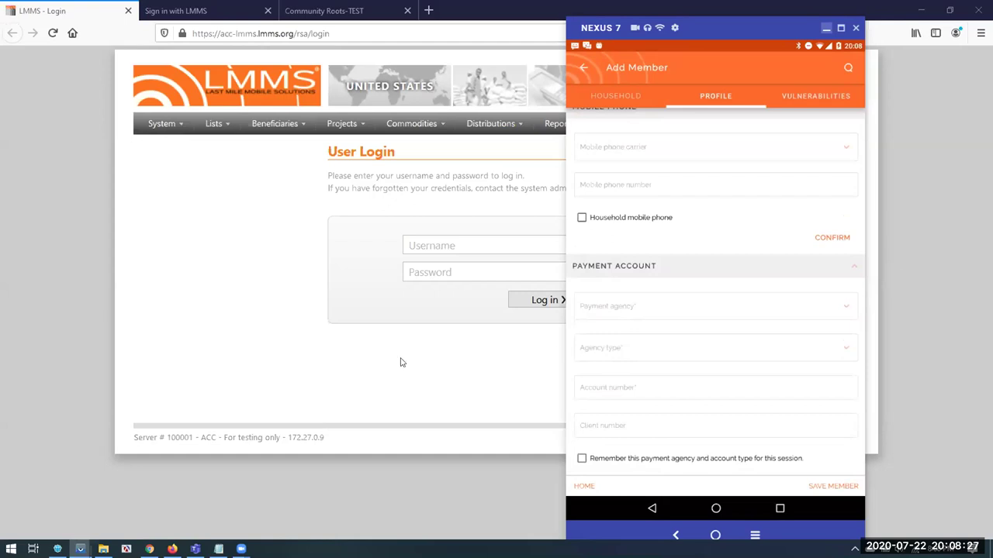
click(241, 549)
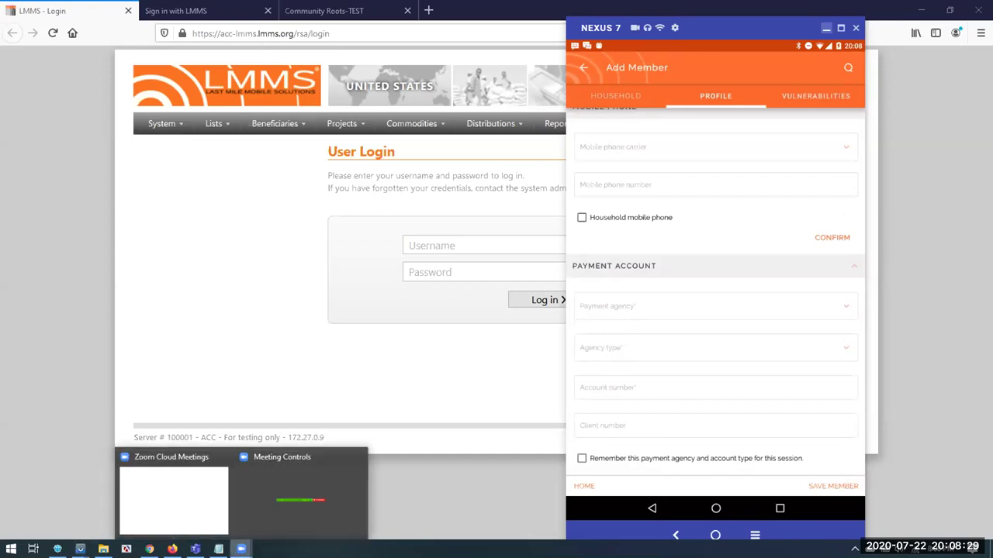
click(238, 343)
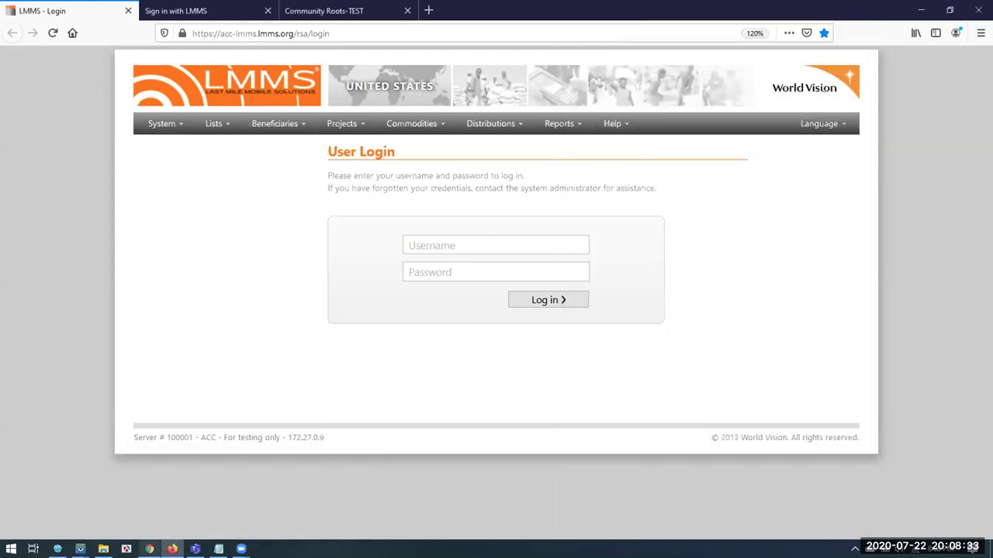
click(105, 489)
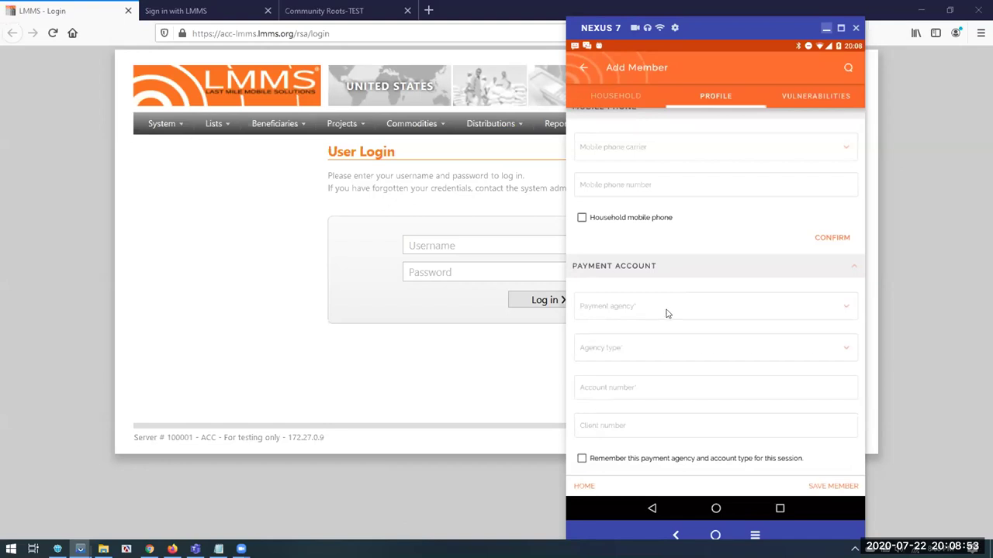
click(626, 304)
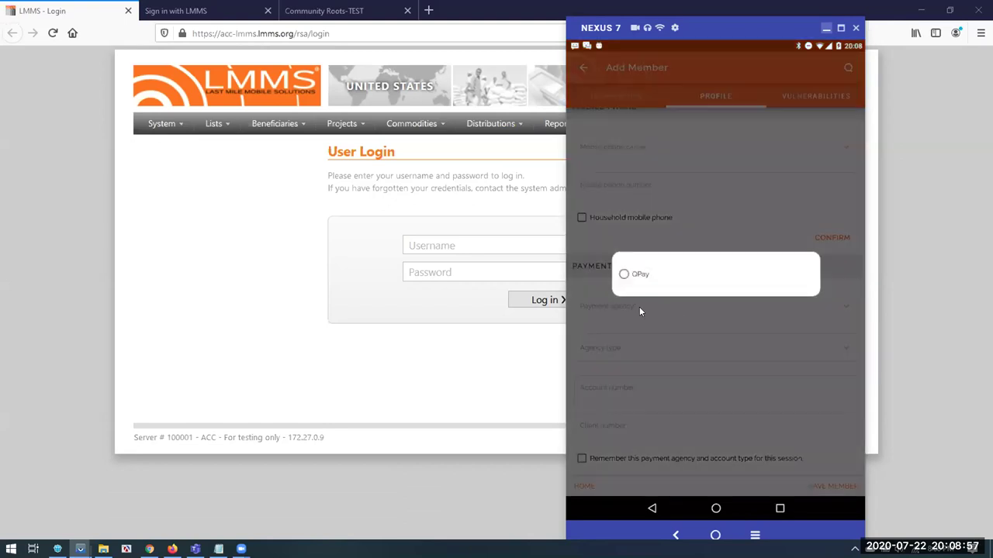
click(640, 309)
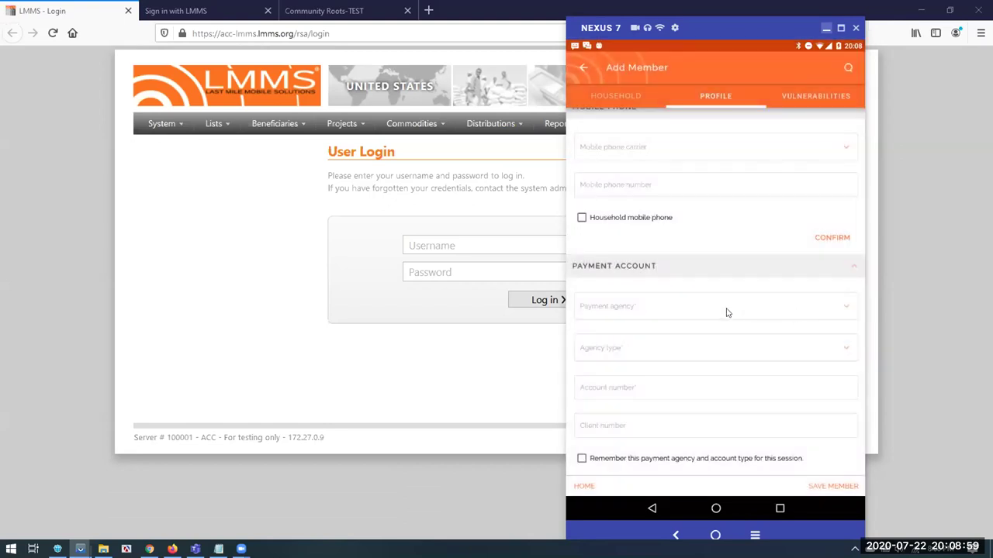
click(636, 309)
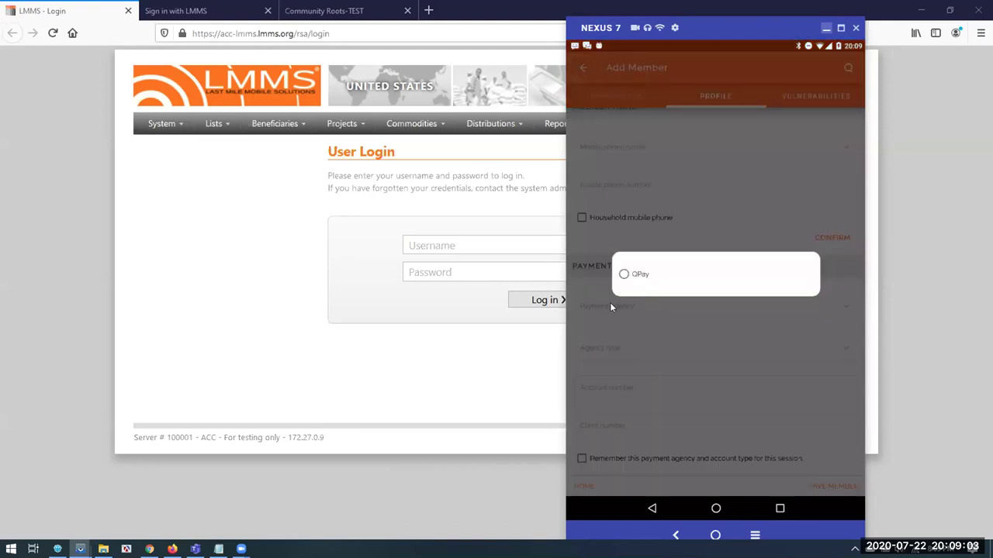
click(610, 303)
click(619, 350)
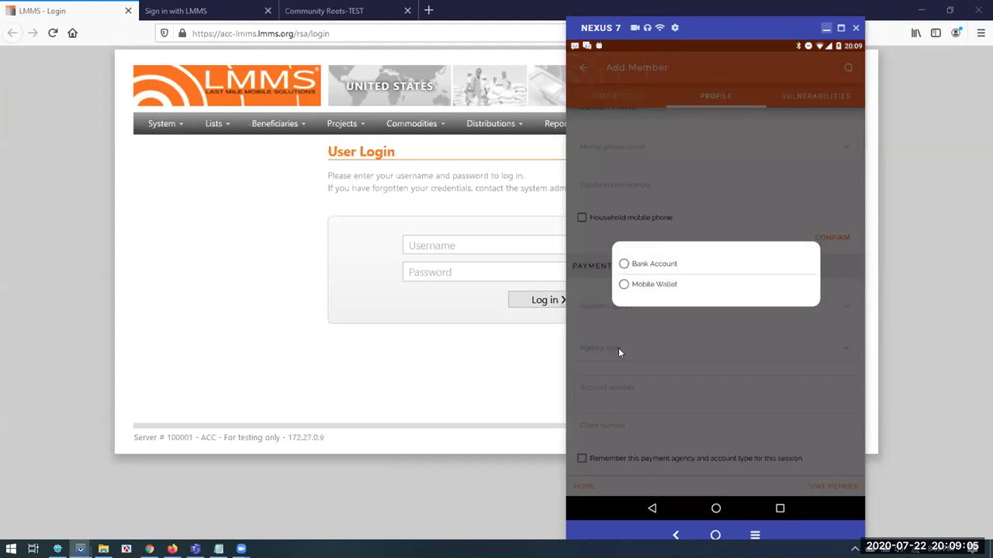
click(625, 349)
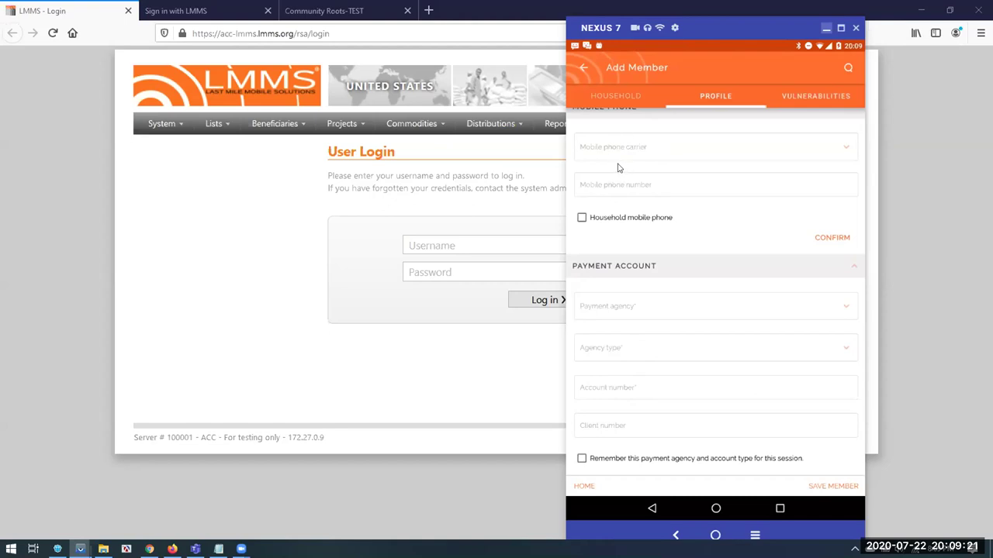
- Review the member's Vulnerabilities checklist
click(789, 95)
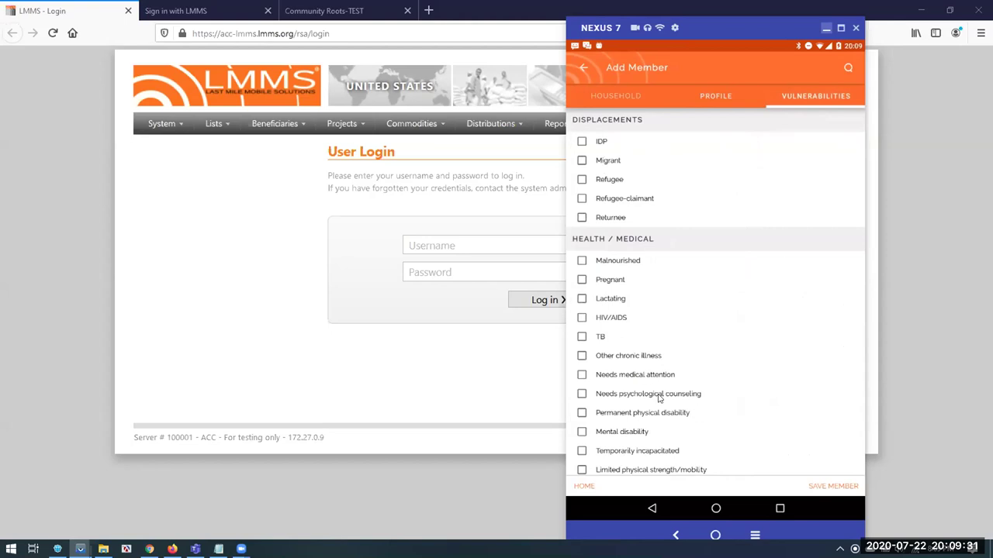
drag(650, 377, 632, 169)
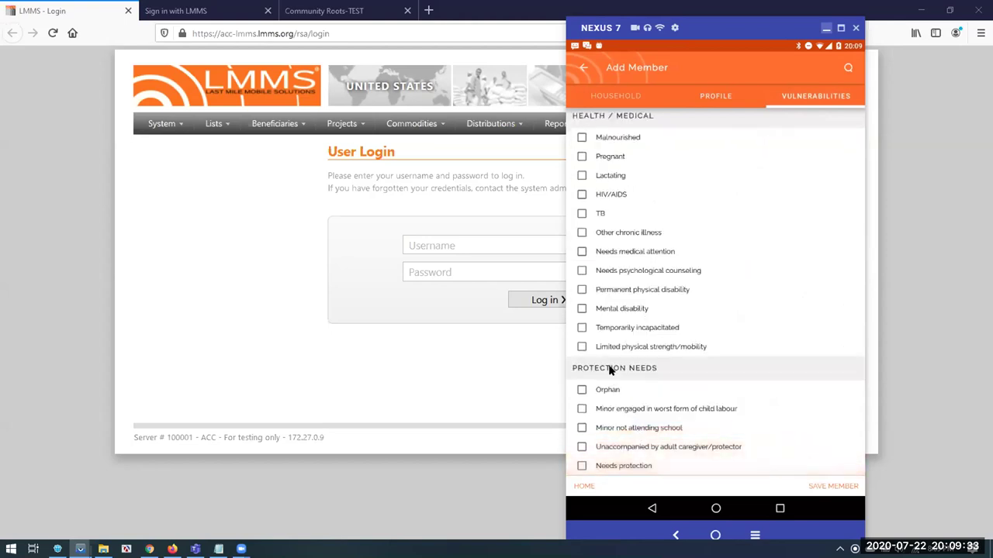
scroll(611, 365, up, 3)
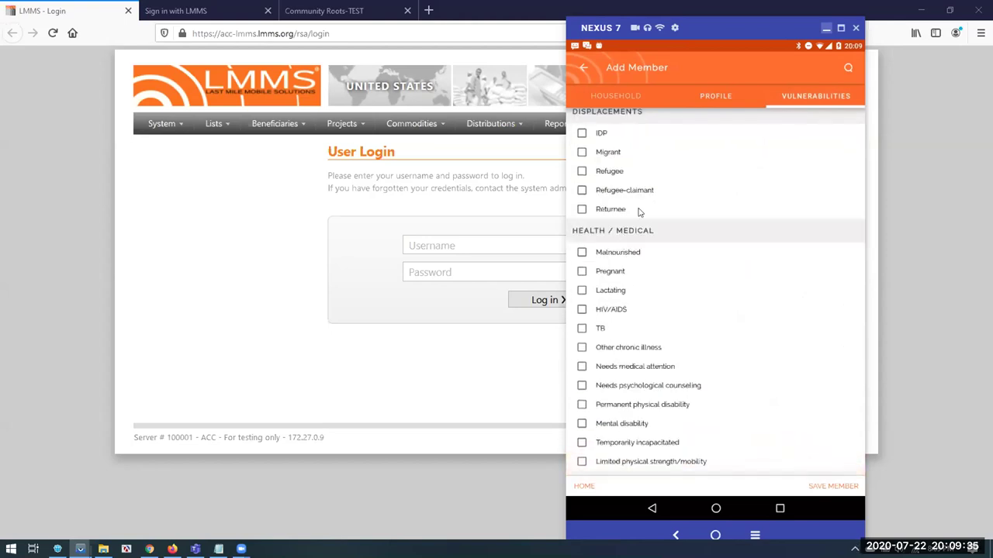
- Save the member and the household, returning to Home showing 1 household
click(580, 65)
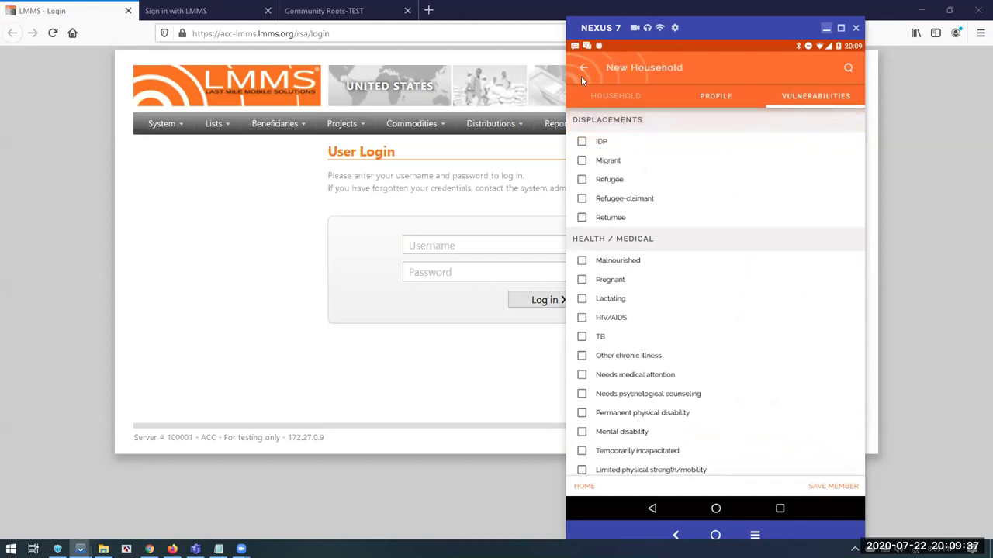
click(821, 488)
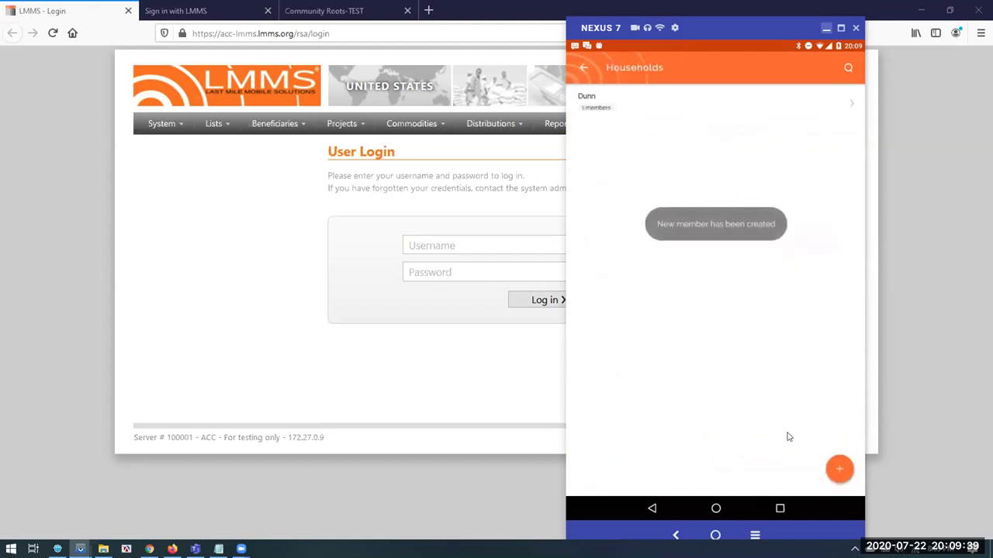
click(580, 67)
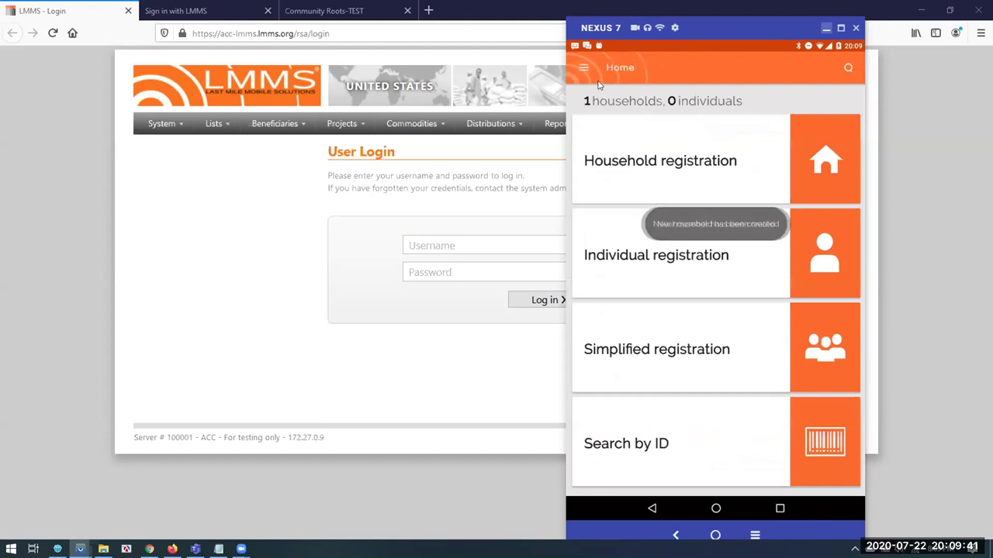
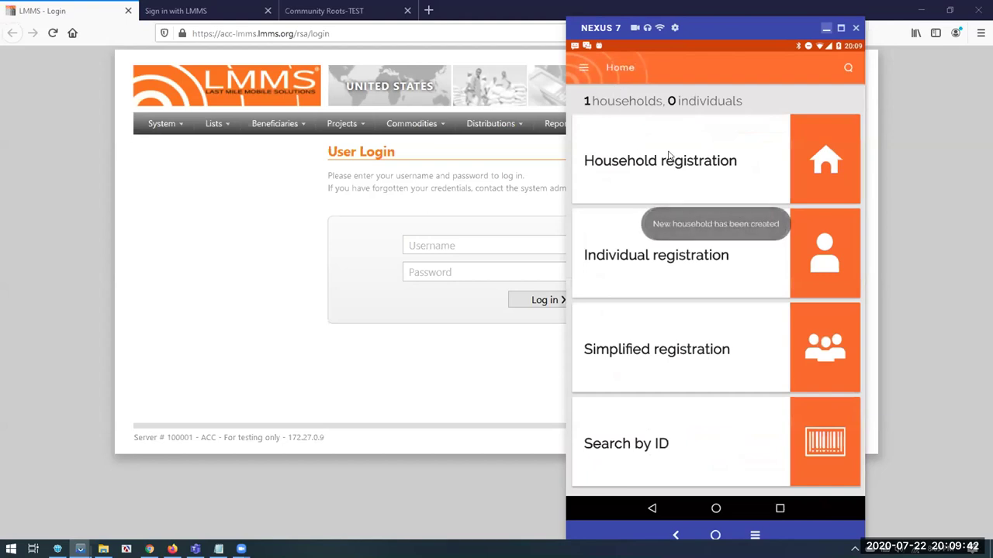
- Edit the new household and open its head member's details under Members
click(641, 99)
click(841, 471)
click(822, 448)
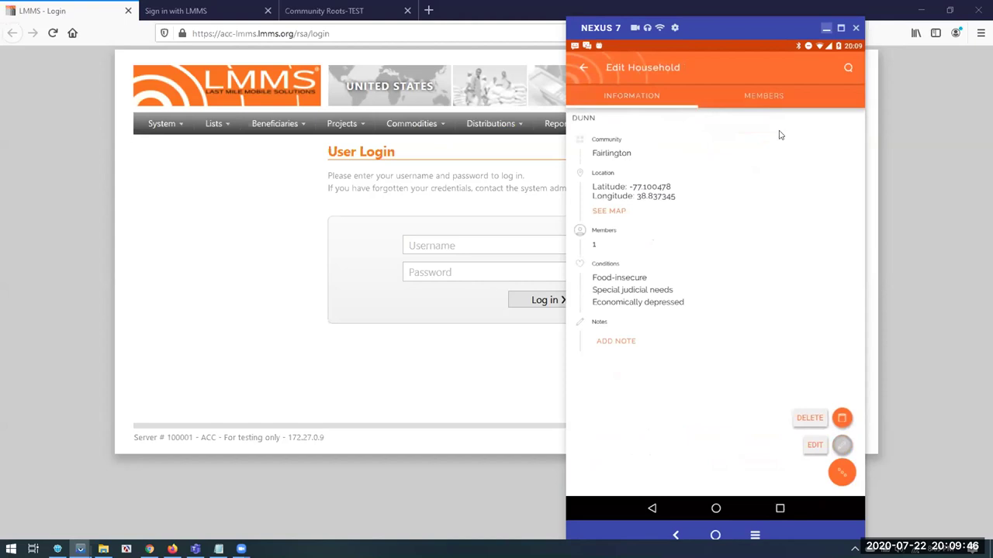
click(814, 93)
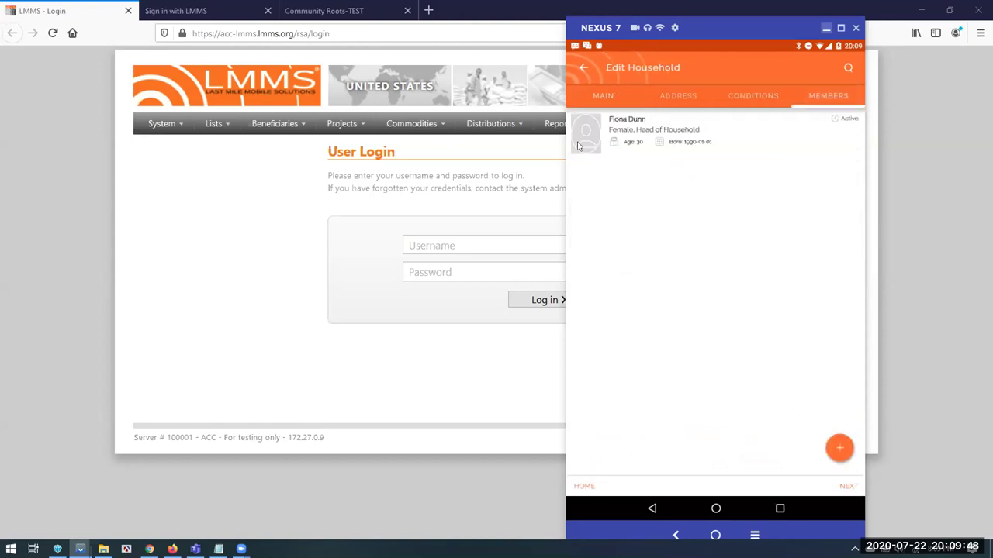
click(597, 149)
- Take and accept a photo for the household head, then open the navigation menu
click(599, 170)
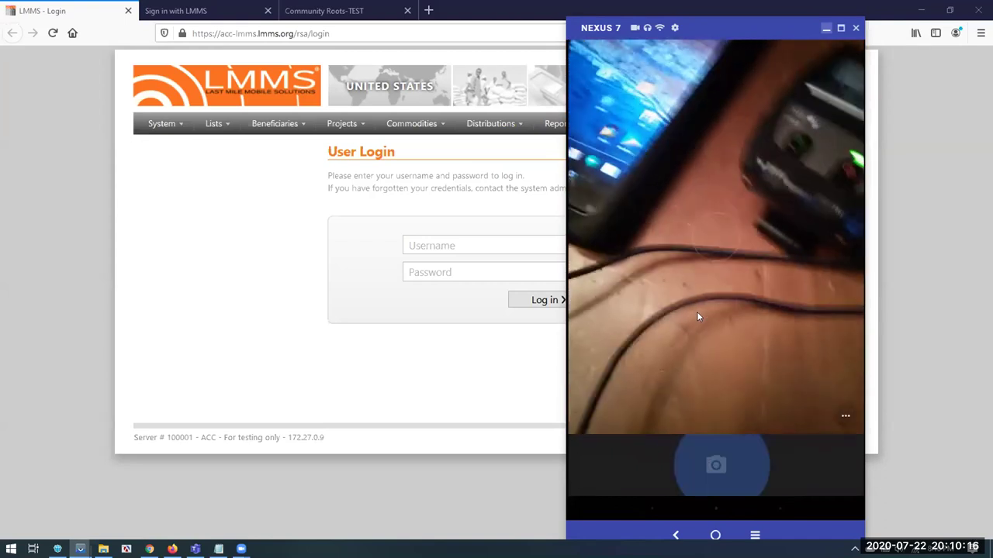
key(Return)
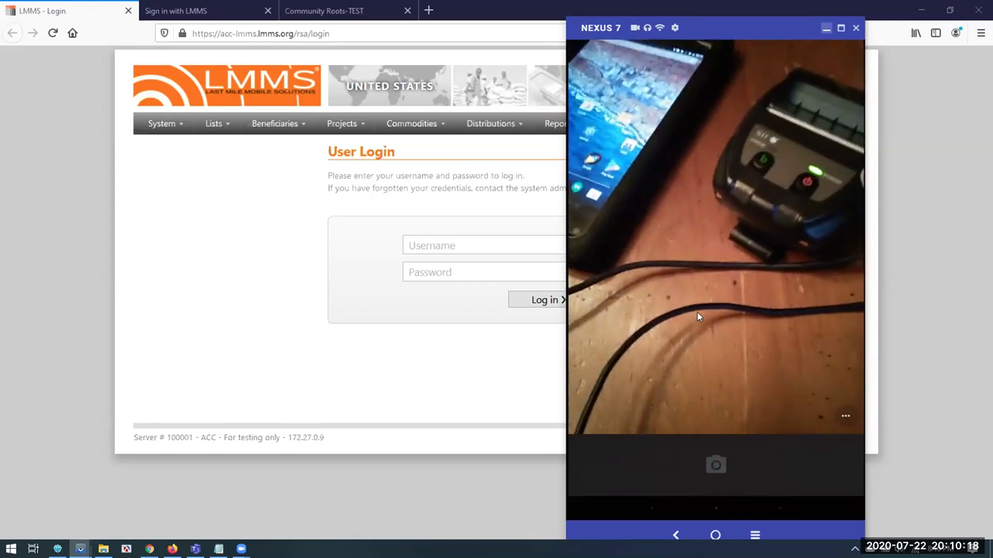
key(Return)
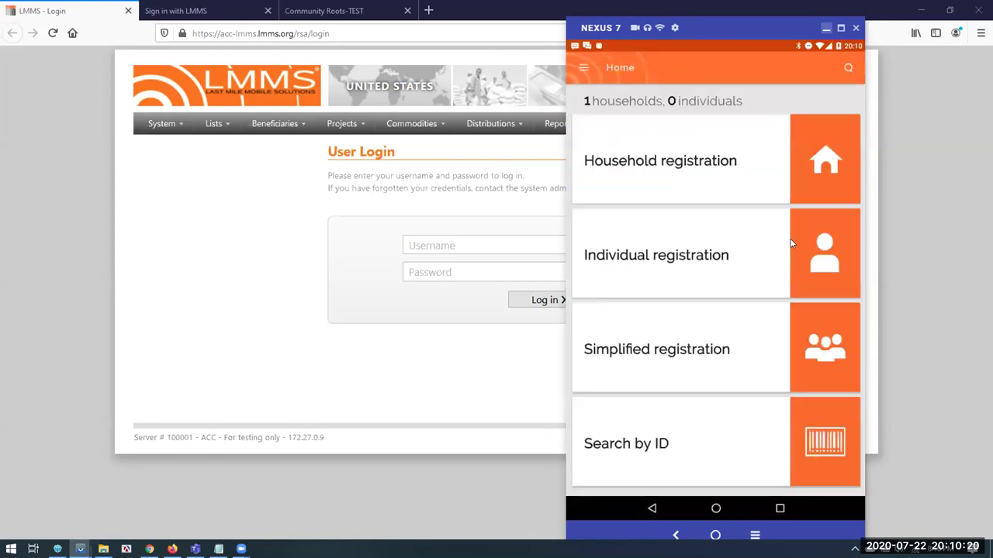
click(584, 69)
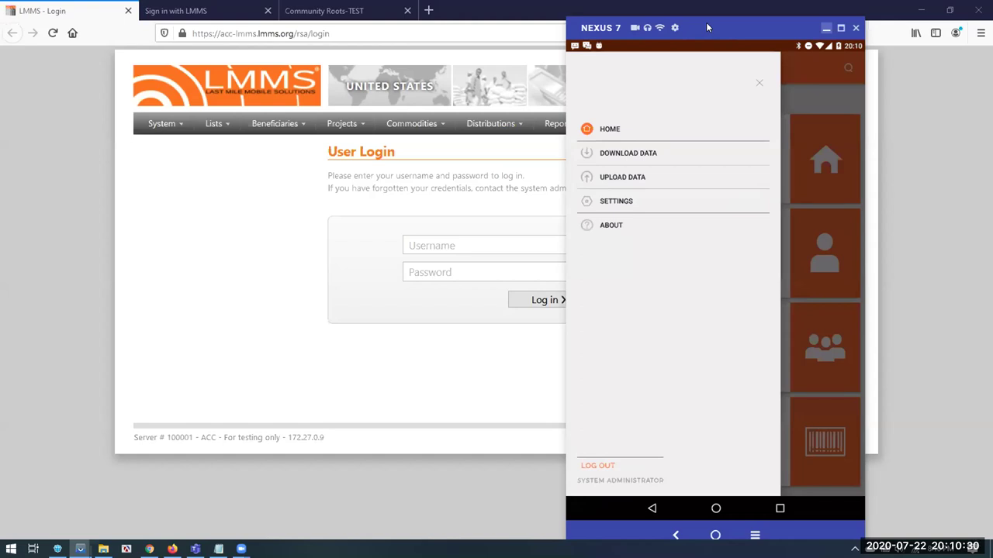
- Upload the device data and synchronize it with the server
click(637, 177)
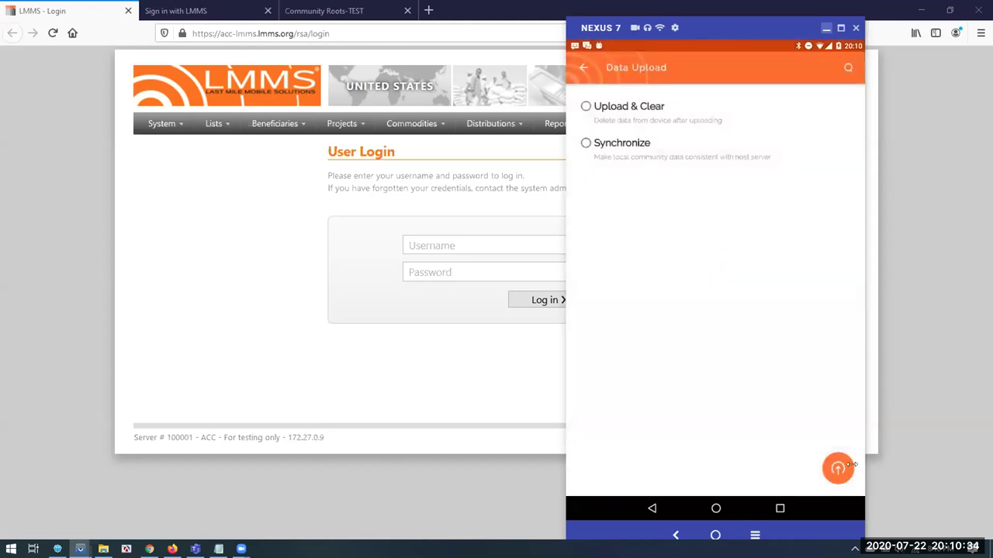
click(586, 144)
click(834, 468)
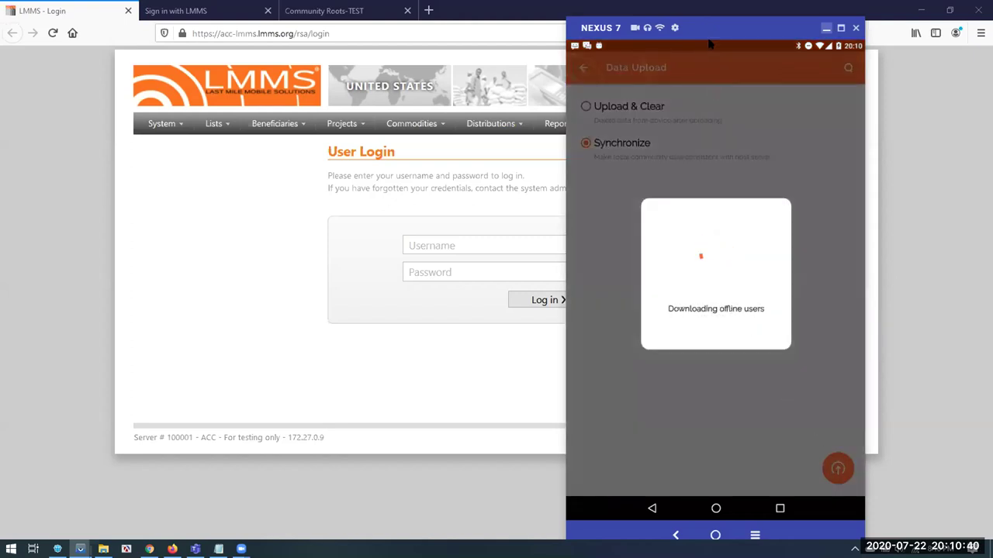
- Log in to the LMMS portal with the administrator credentials and confirm the device sync result
click(477, 248)
text(sysadmin)
key(Tab)
text(•••••••)
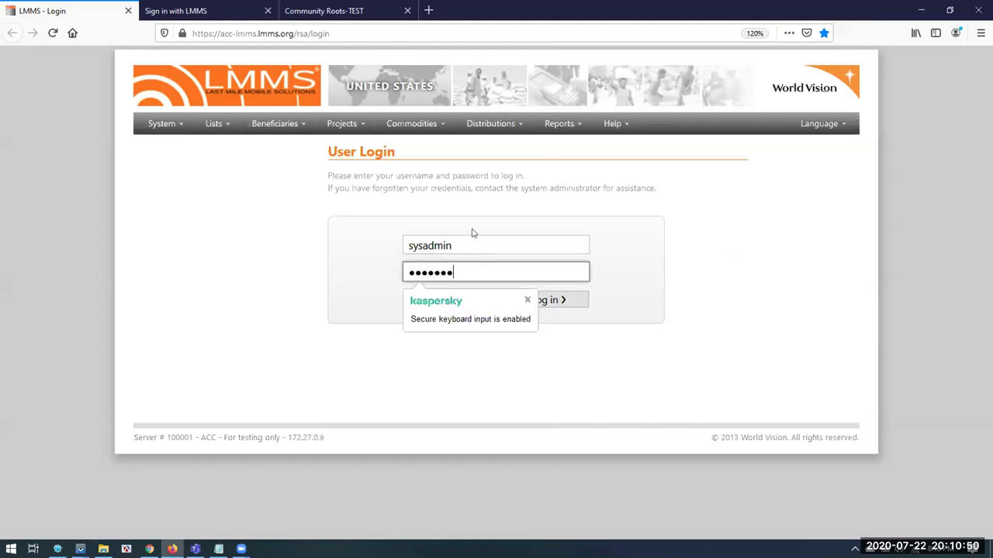
text(••)
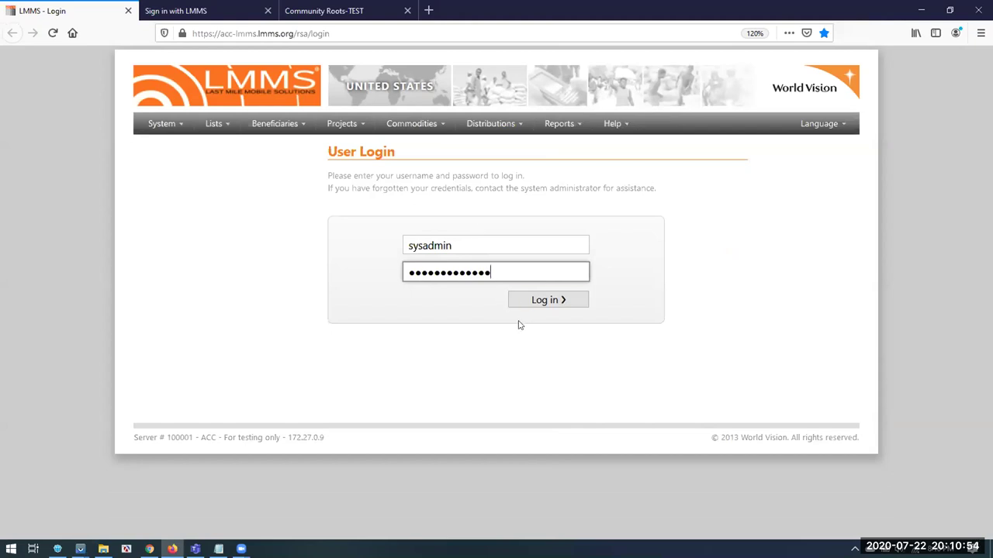
click(533, 296)
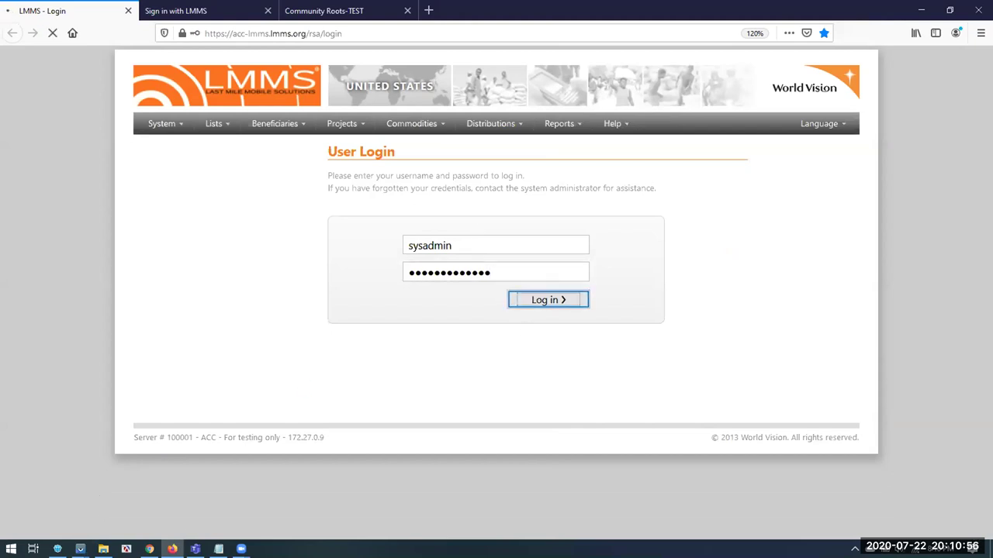
click(165, 487)
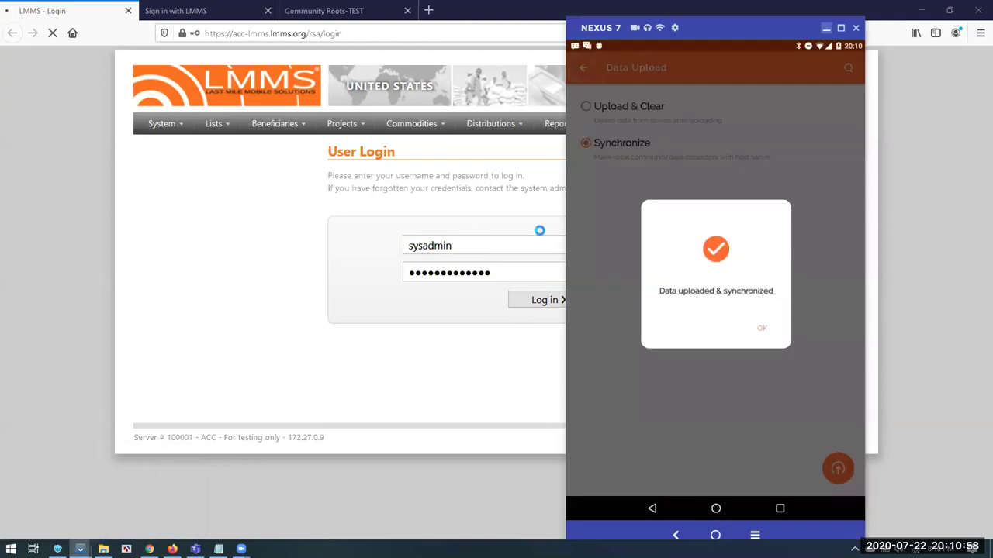
click(414, 278)
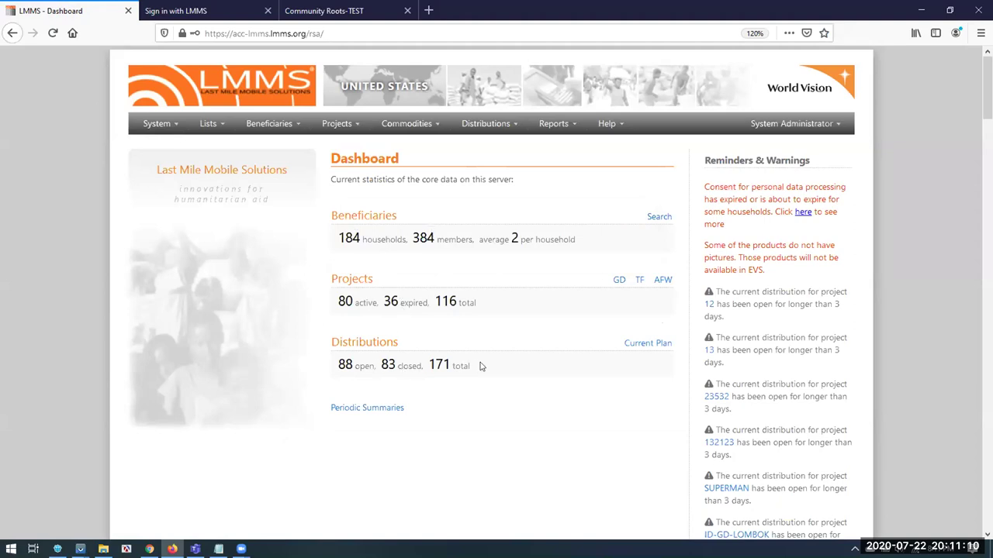
- Start Beneficiaries > Print ID Cards, including beneficiaries already issued cards
click(338, 125)
click(274, 127)
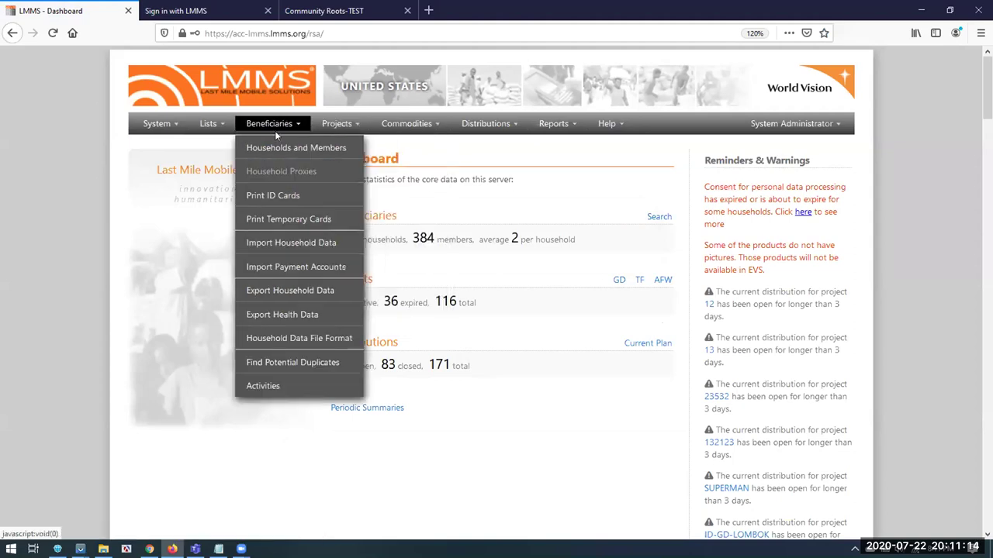
click(268, 194)
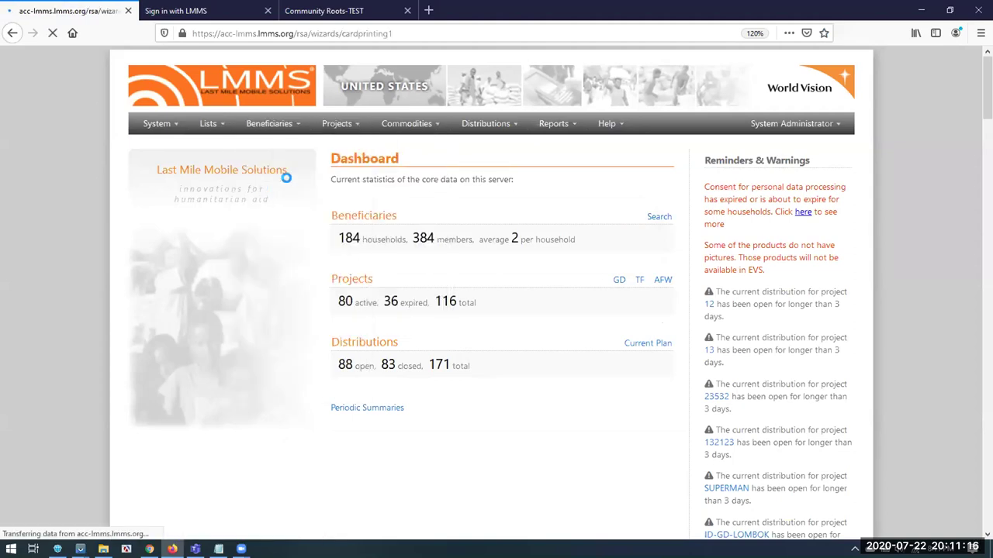
click(370, 396)
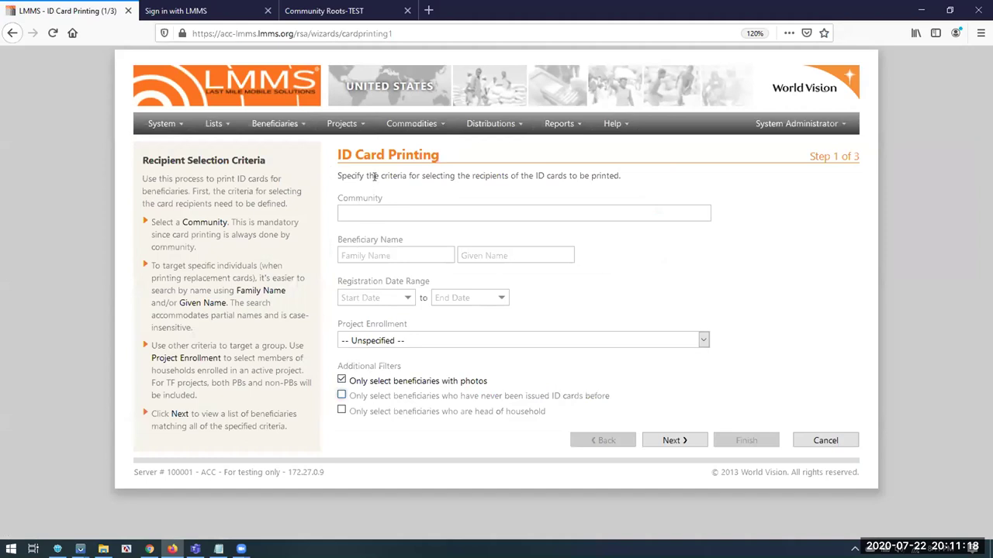
- Search beneficiaries in Fairlington, Arlington registered since 2020-07-22
click(387, 208)
text(fa)
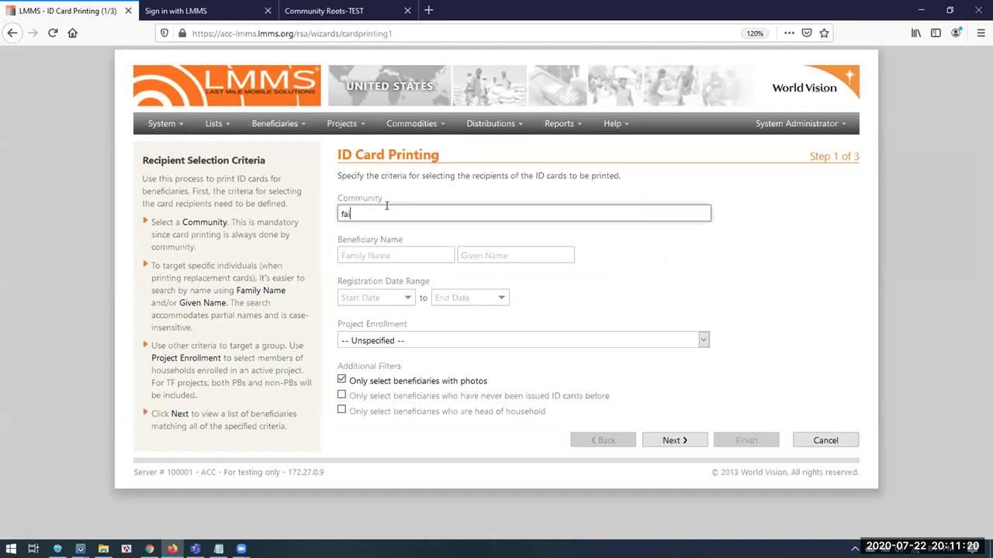
text(ir)
click(381, 230)
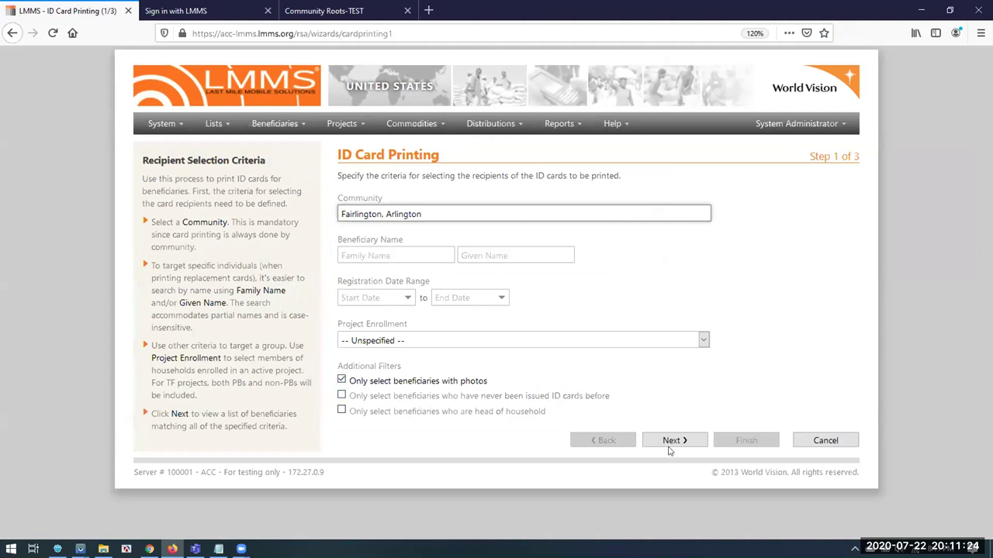
click(378, 255)
click(408, 298)
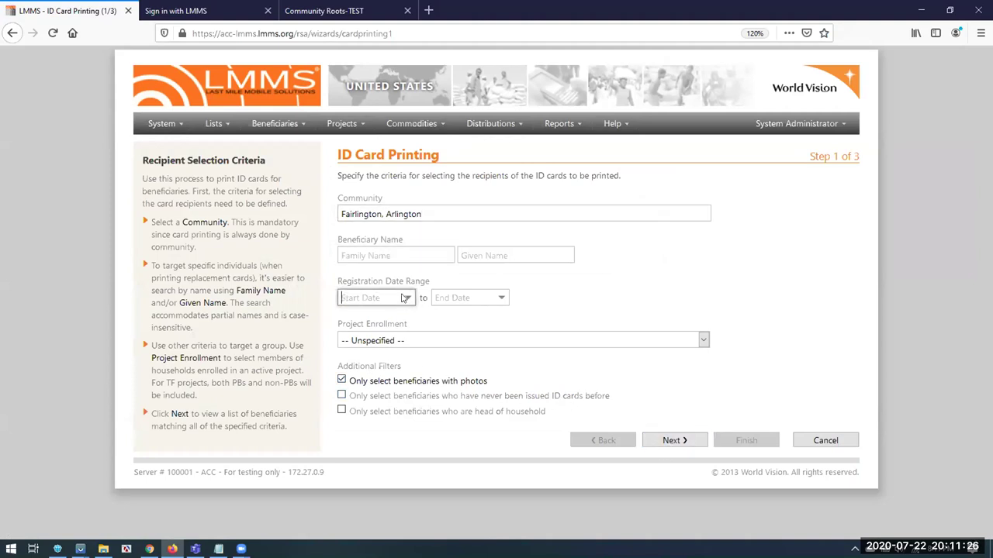
click(357, 410)
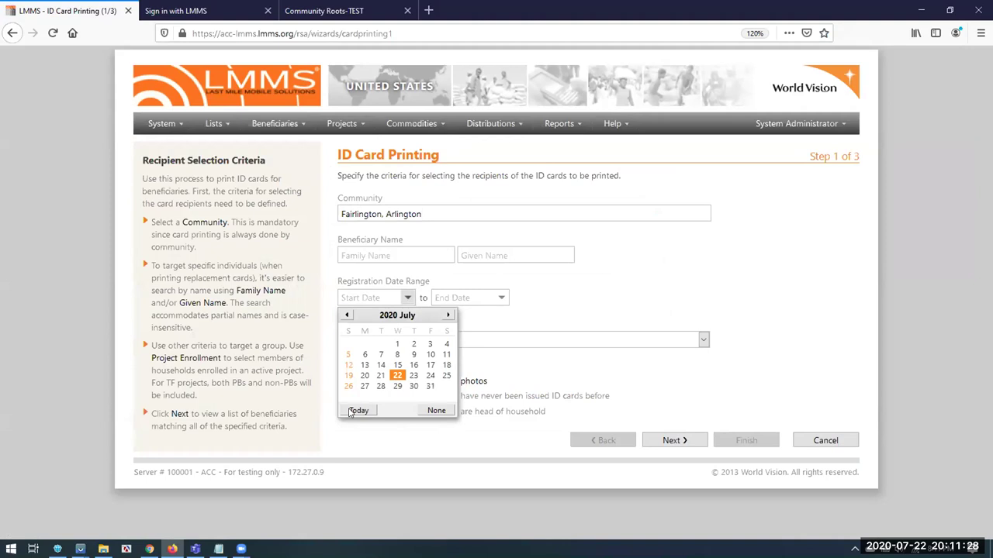
click(674, 442)
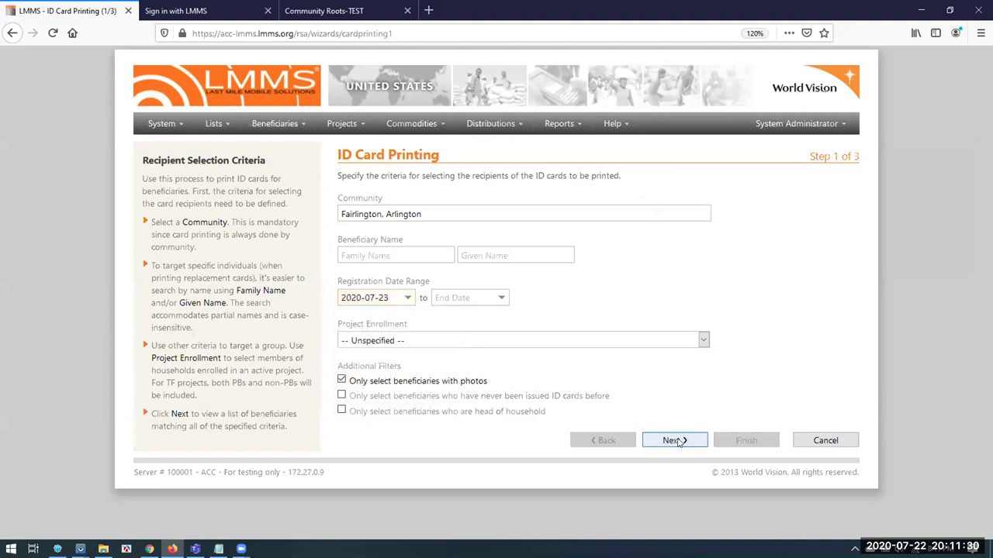
click(674, 440)
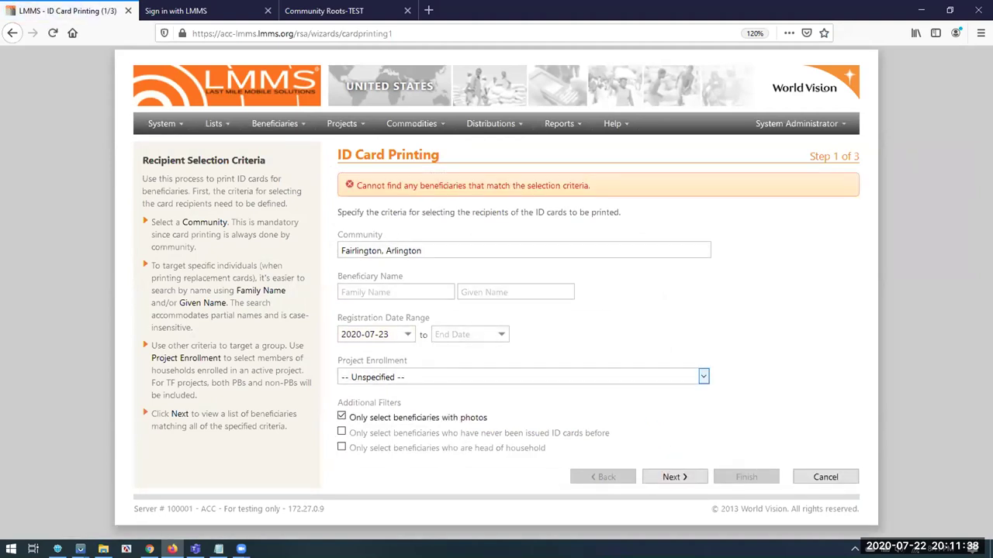
click(397, 334)
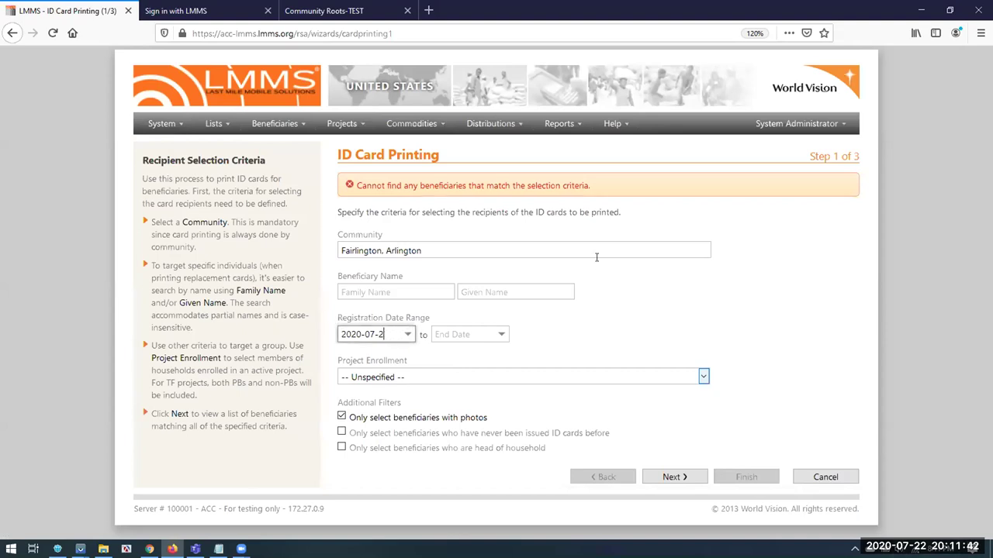
click(670, 476)
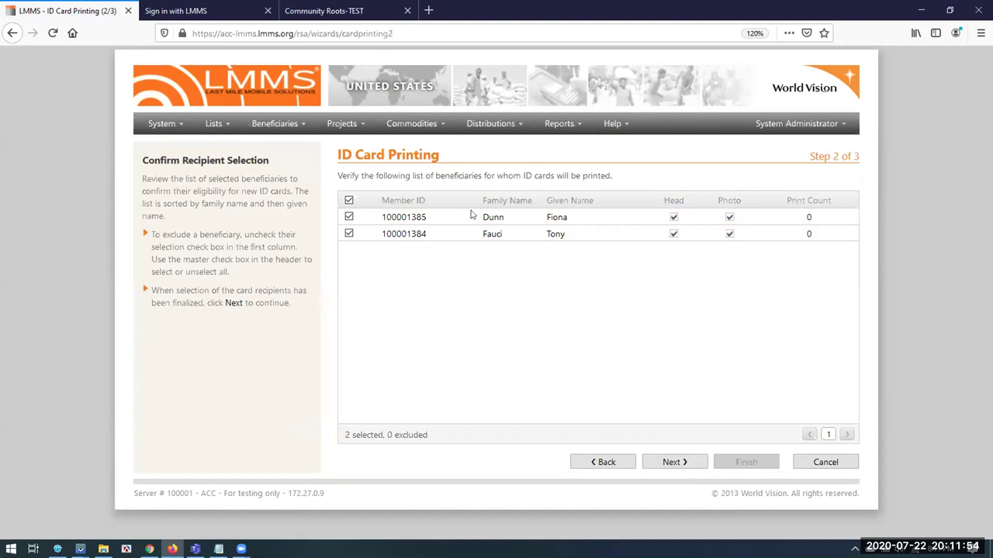
- Generate ID cards for both recipients, then regenerate them in the EMV Chip Card format
click(683, 463)
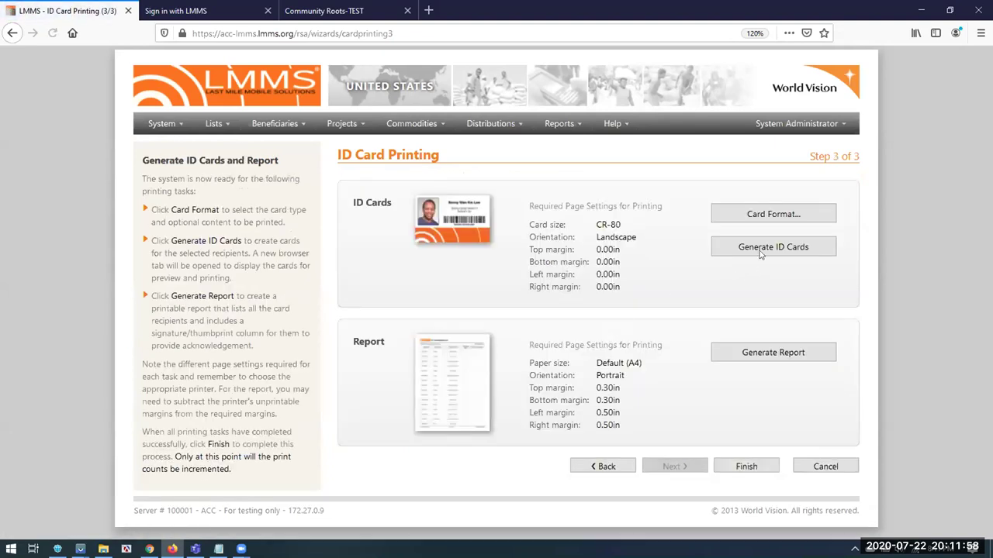
click(758, 247)
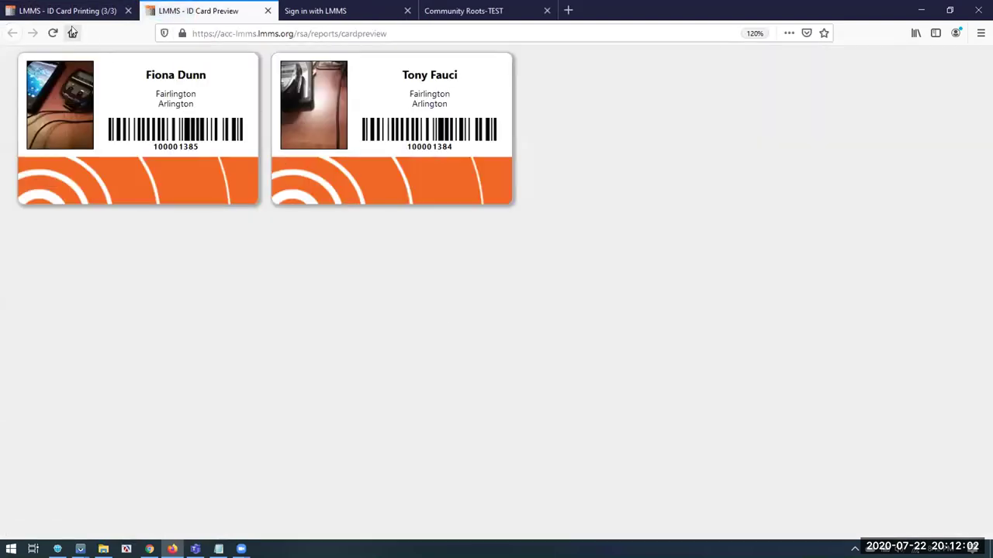
key(ctrl+Page_Up)
click(756, 209)
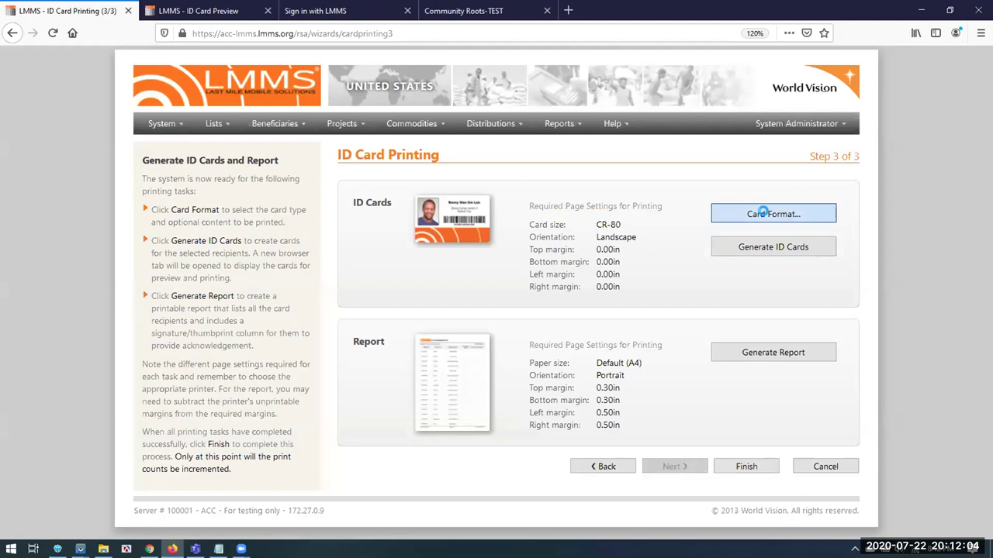
click(463, 169)
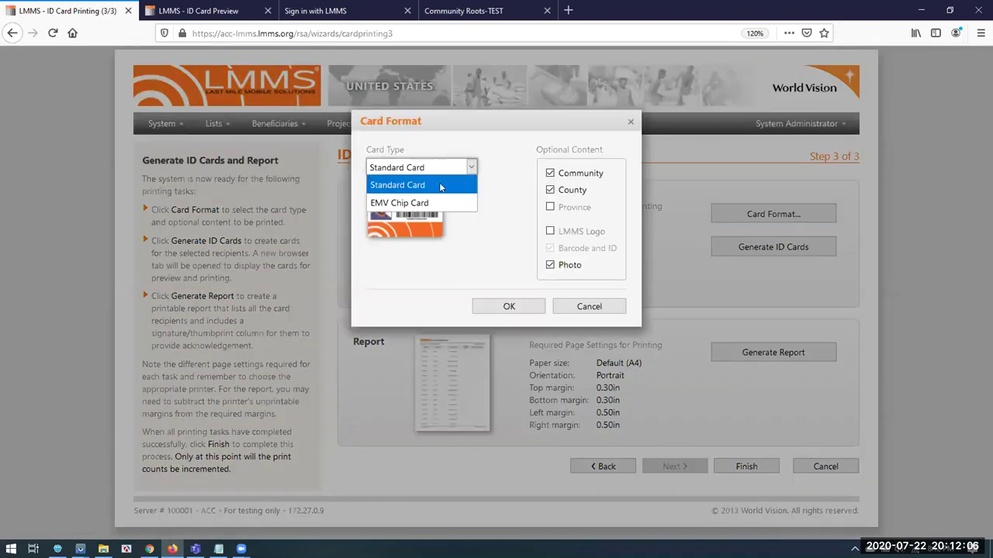
click(412, 200)
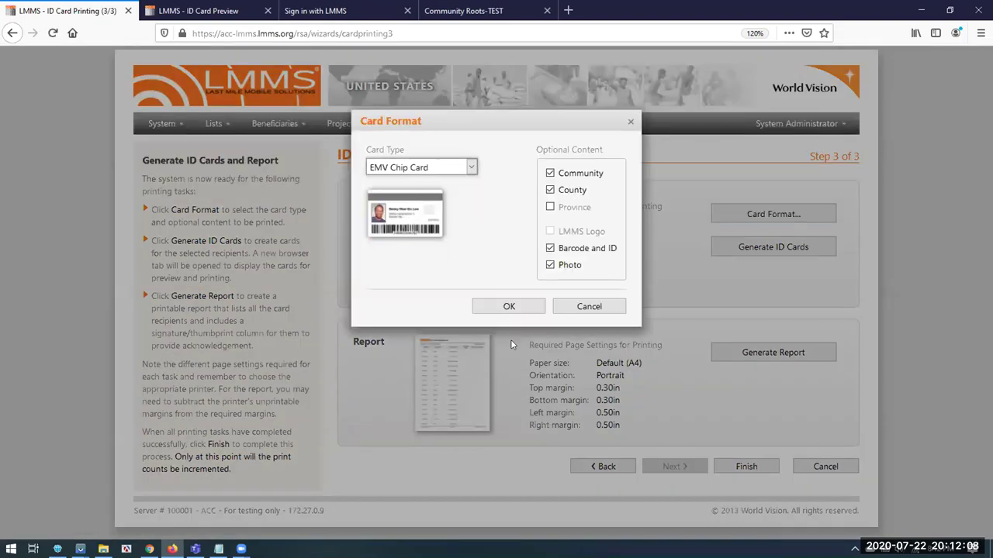
click(506, 303)
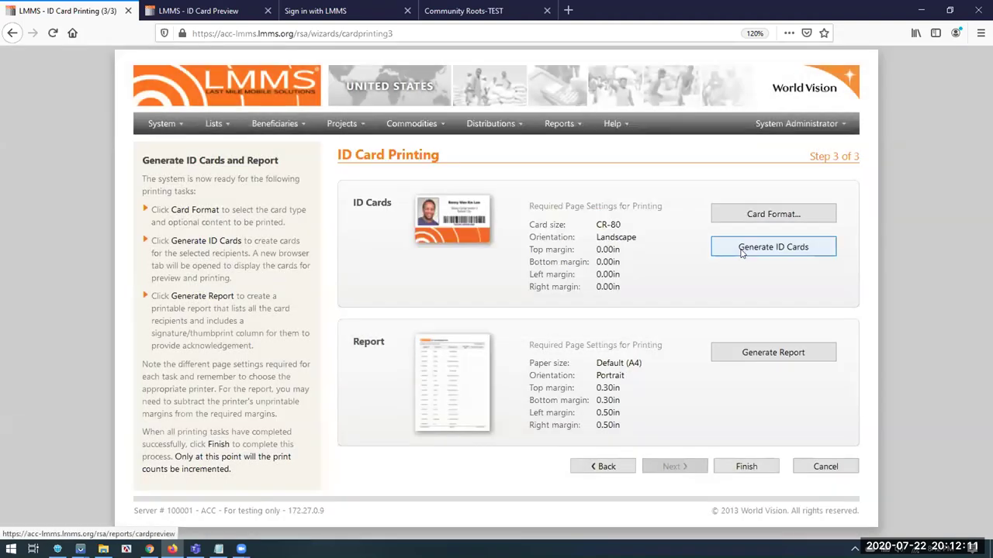
click(741, 250)
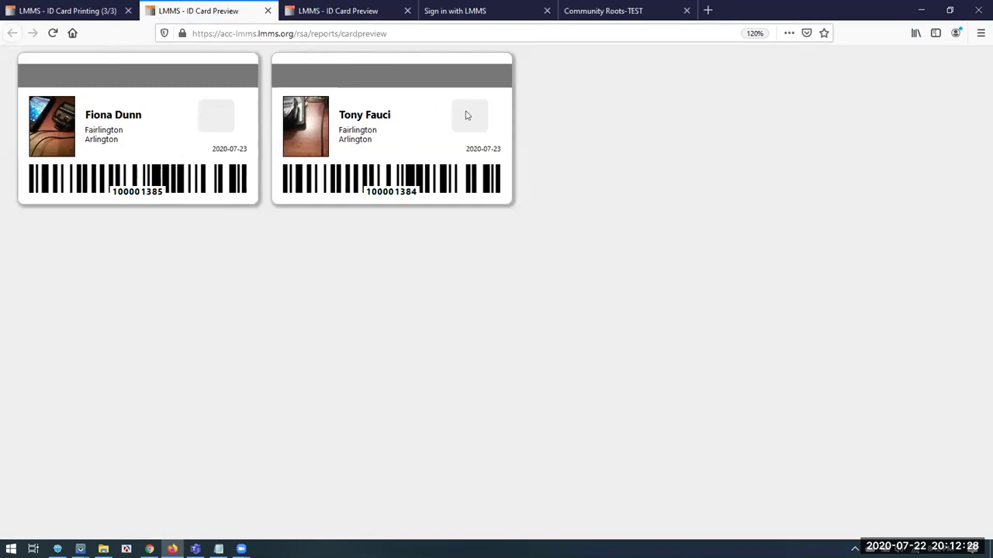
- Compare the standard and chip-card ID card previews, then return to the printing wizard
click(338, 11)
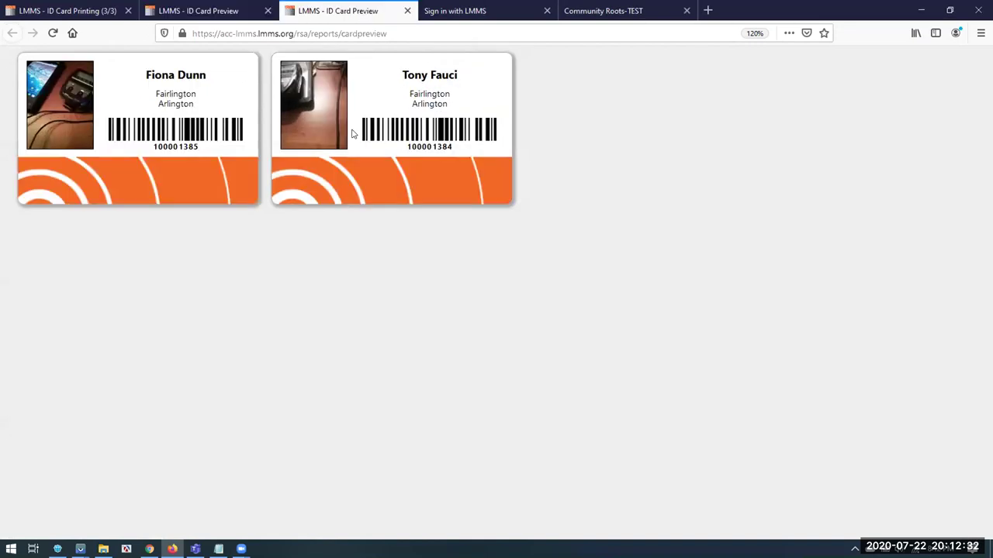
click(199, 11)
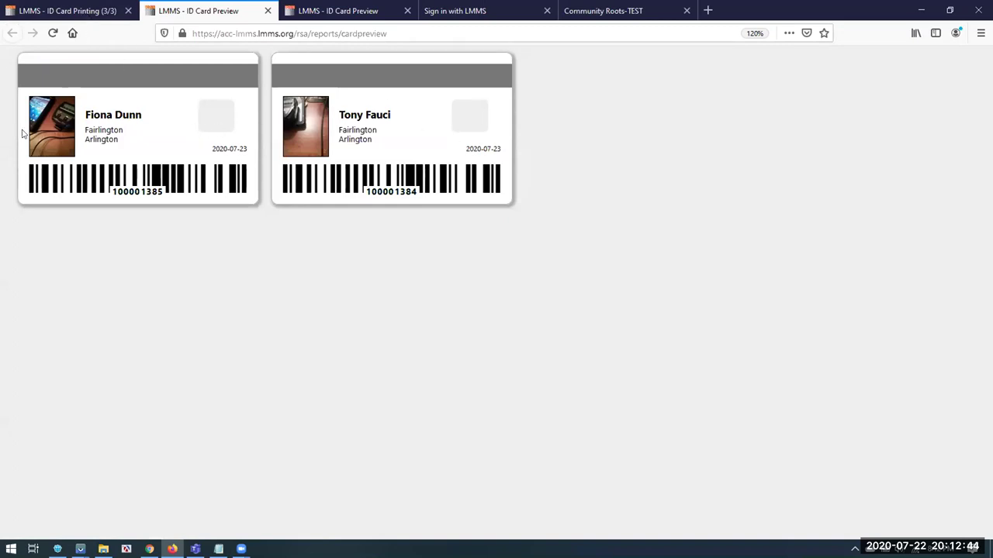
click(60, 10)
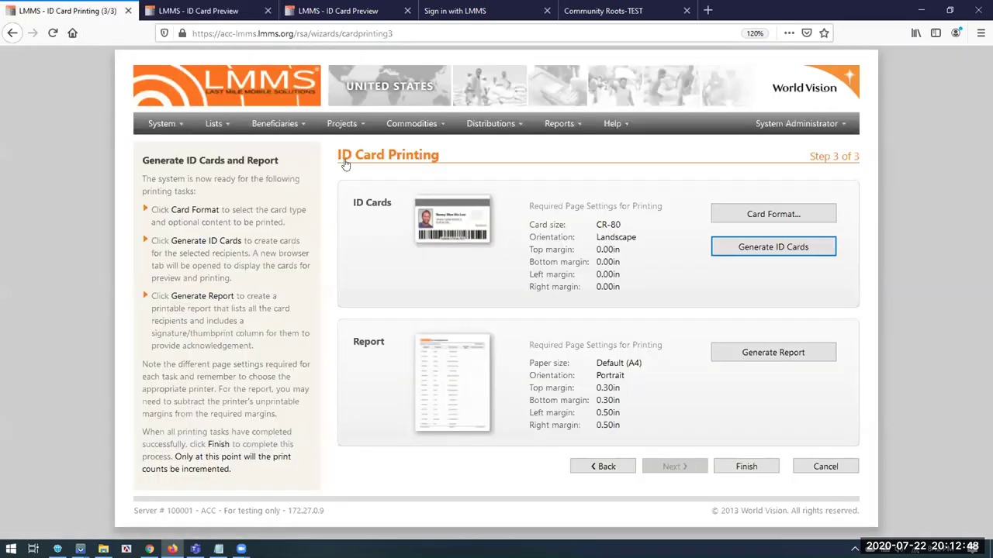
click(342, 123)
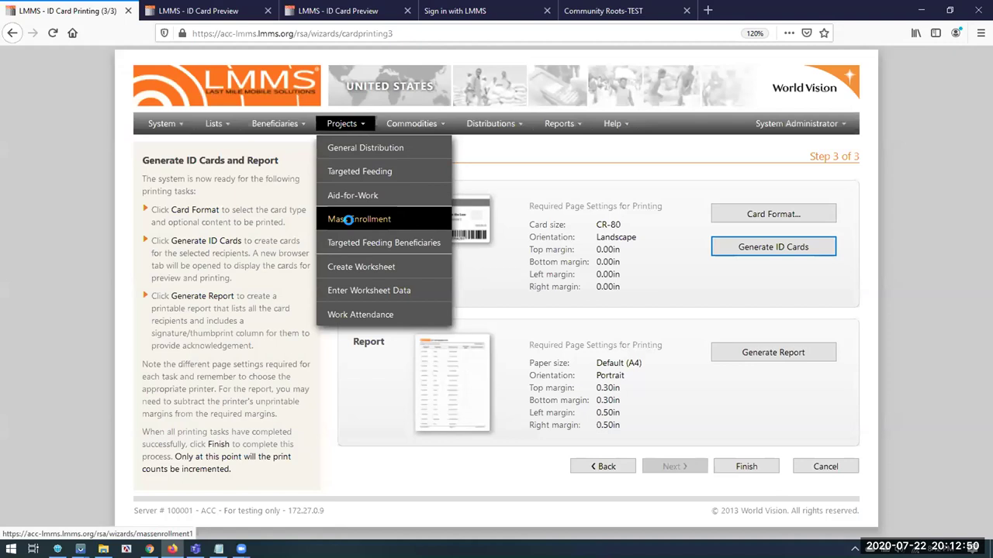
- Start Mass Enrollment targeting GD/EMER/78985/2020 - Delmas Covid Response Project and continue to step 2
click(348, 220)
click(354, 219)
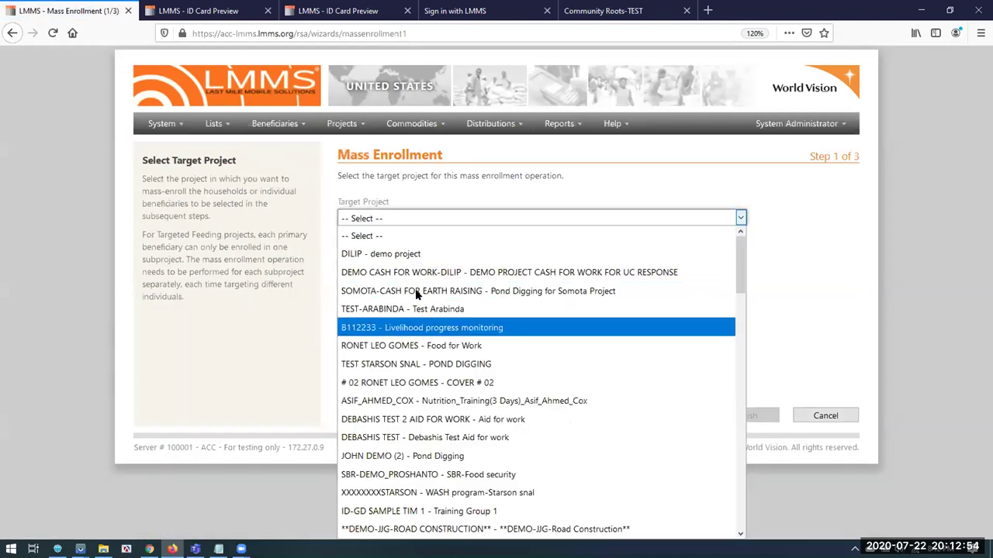
scroll(409, 315, down, 3)
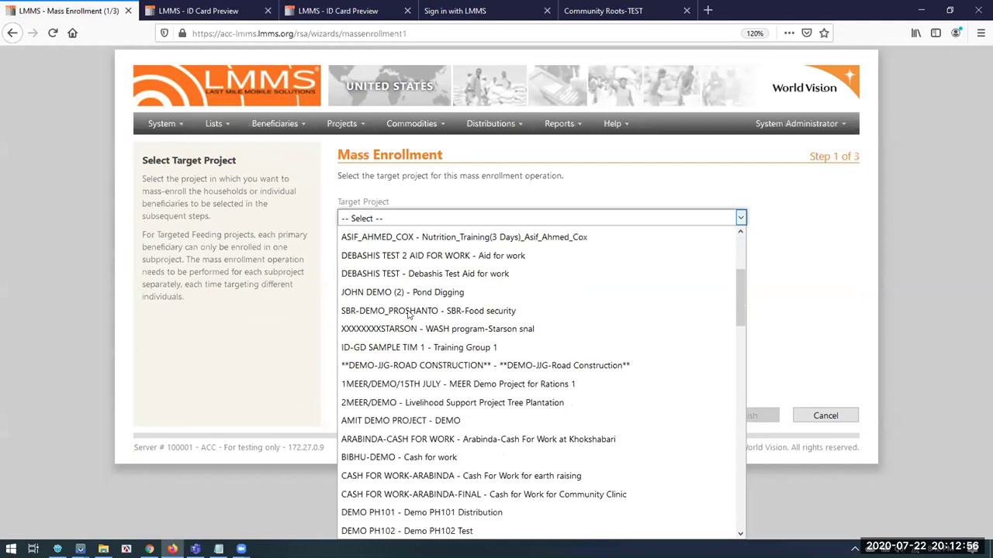
scroll(409, 314, down, 2)
scroll(409, 317, down, 2)
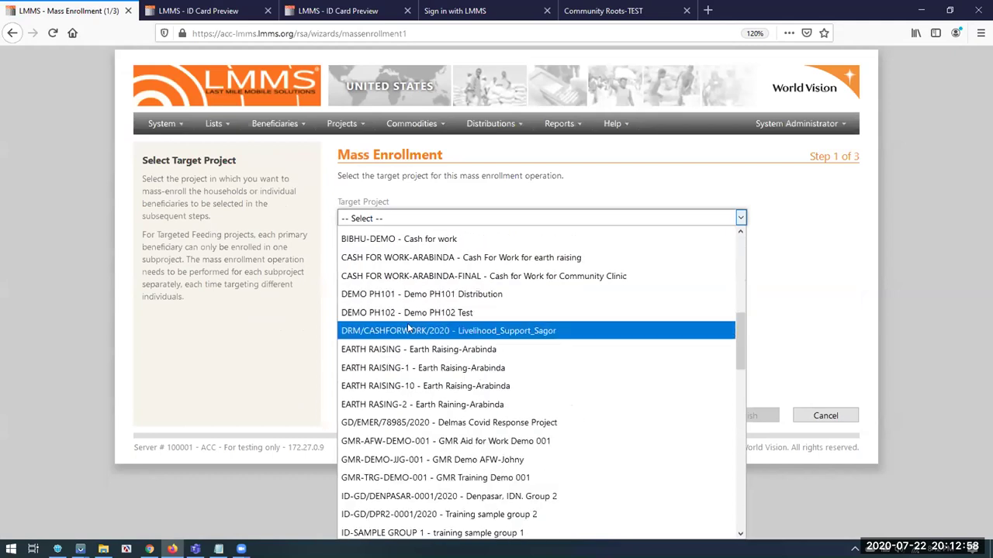
click(445, 423)
click(441, 423)
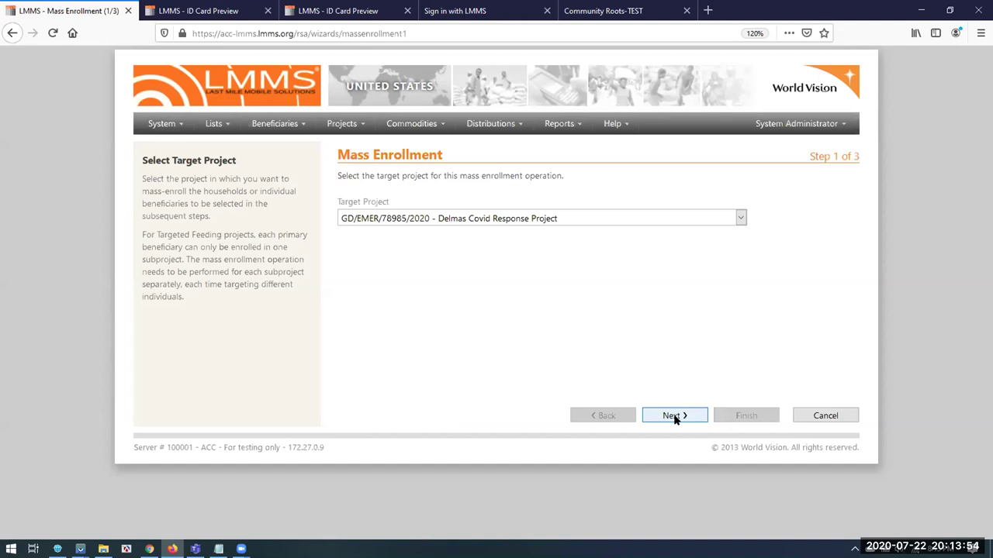
click(674, 417)
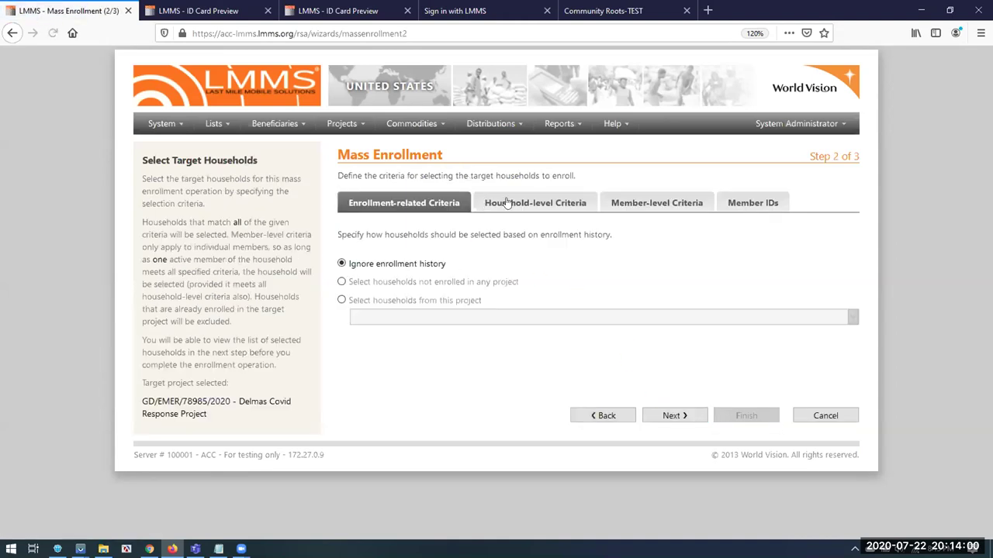
- Try community and Economically depressed household filters, then leave household-level criteria empty
click(514, 204)
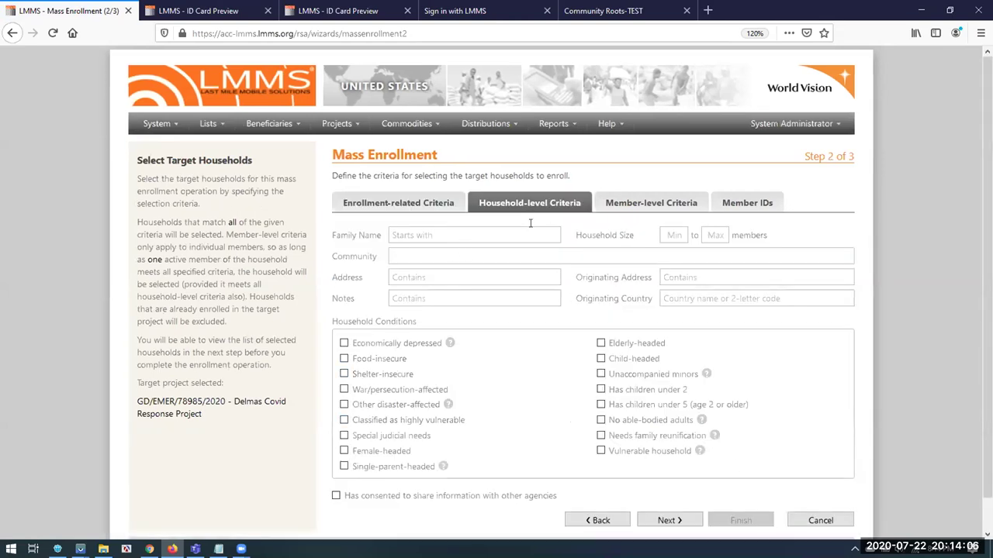
click(426, 251)
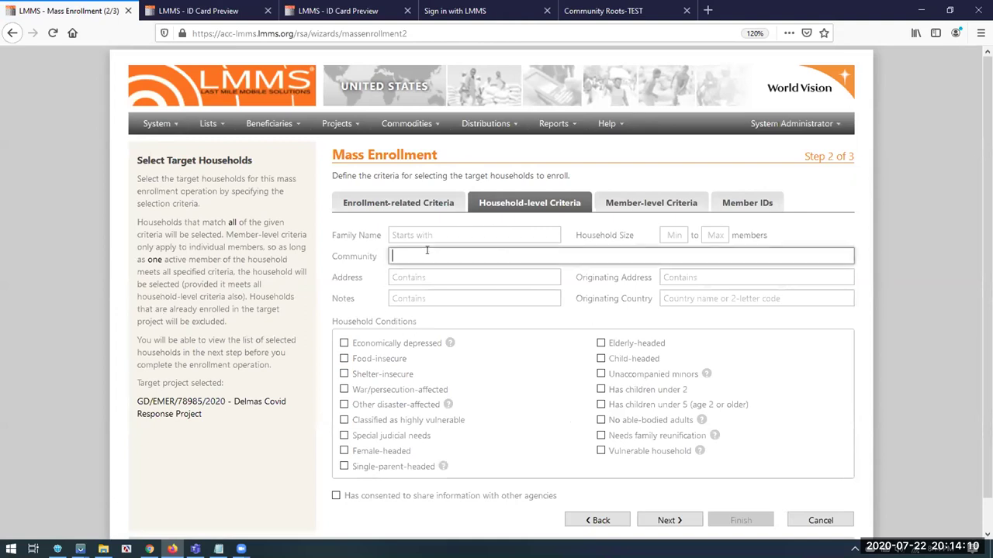
text(fai)
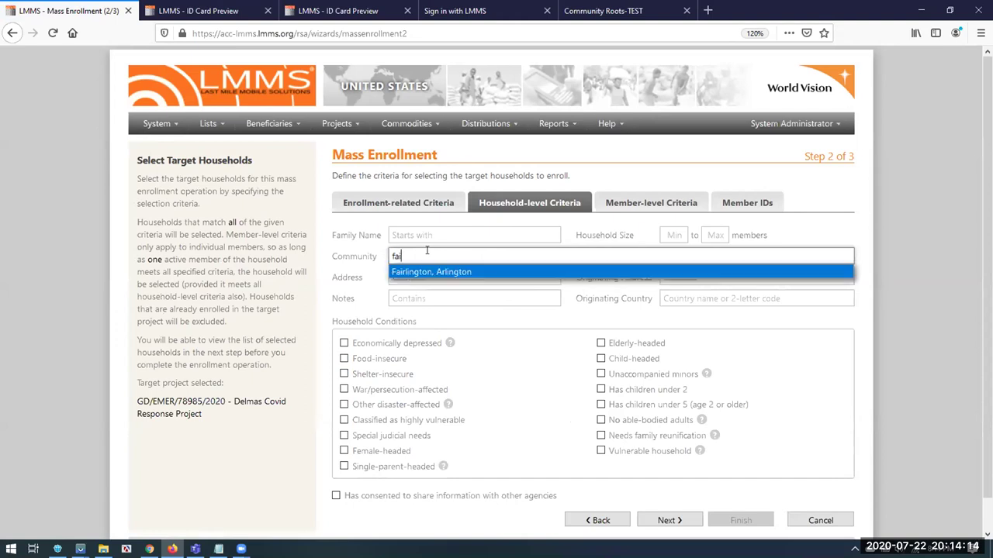
key(BackSpace)
key(BackSpace)
key(BackSpace)
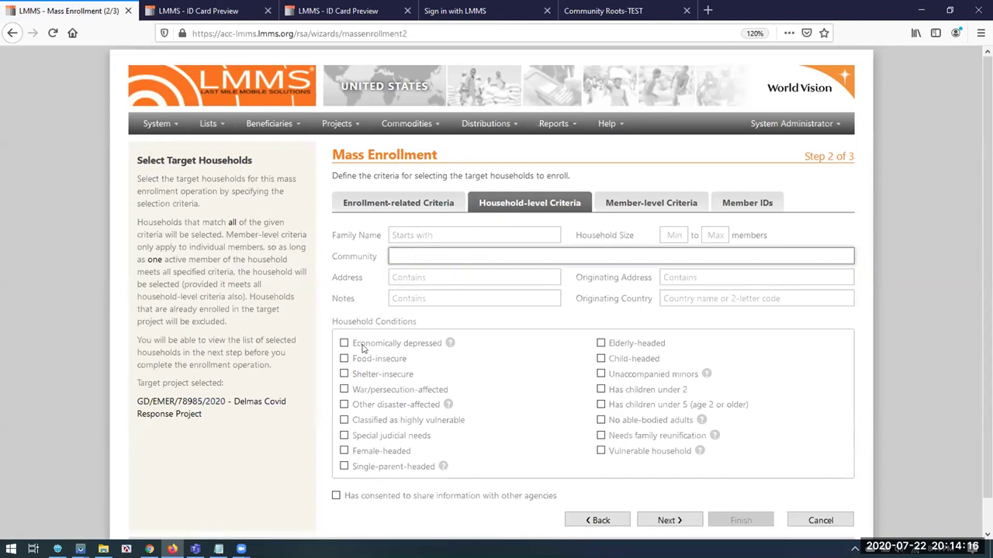
click(361, 347)
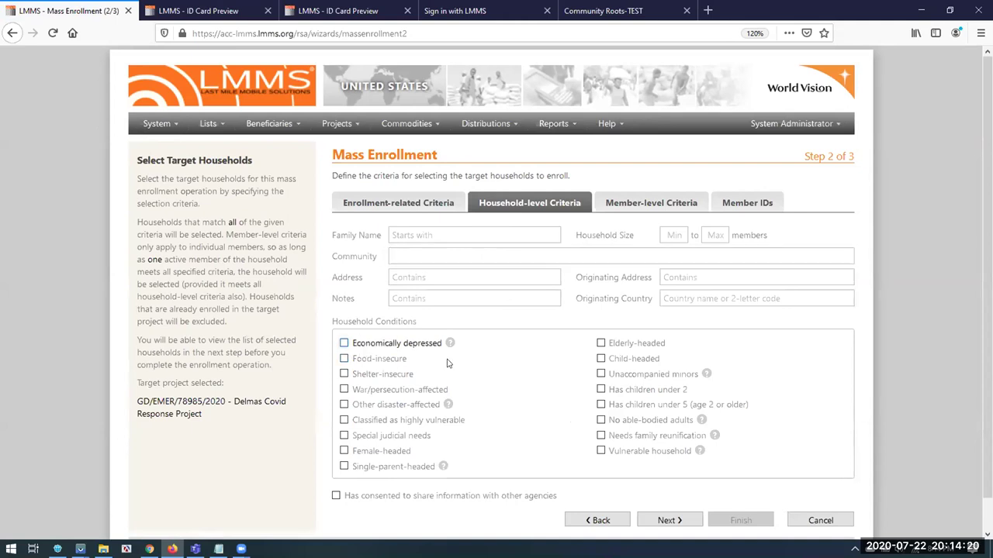
double_click(402, 343)
click(417, 348)
click(439, 349)
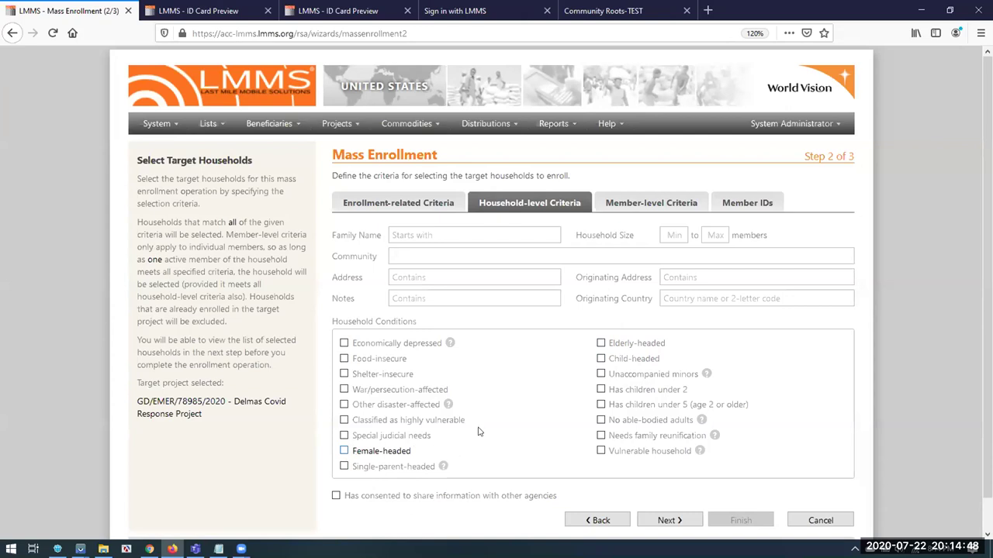
- Set the member Registration Date from 2020-07-22 and advance to step 3
click(668, 204)
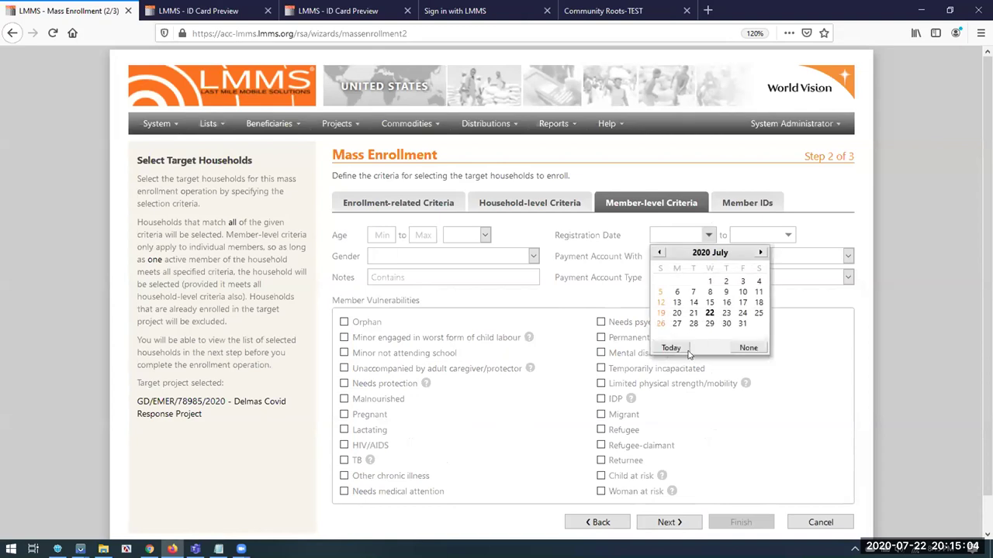
click(726, 313)
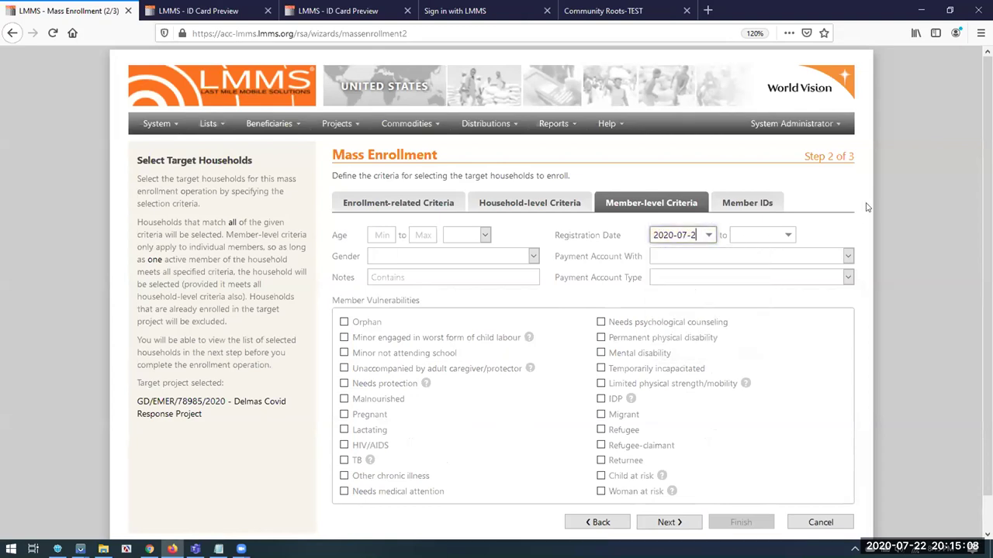
text(2)
click(658, 524)
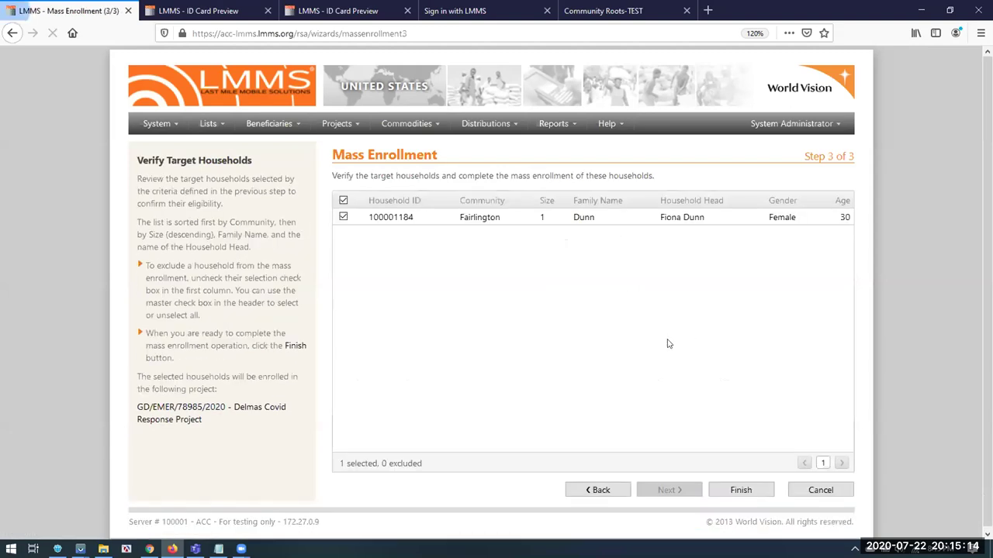
- Finish enrolling the Fairlington household into the Delmas Covid Response Project
click(695, 223)
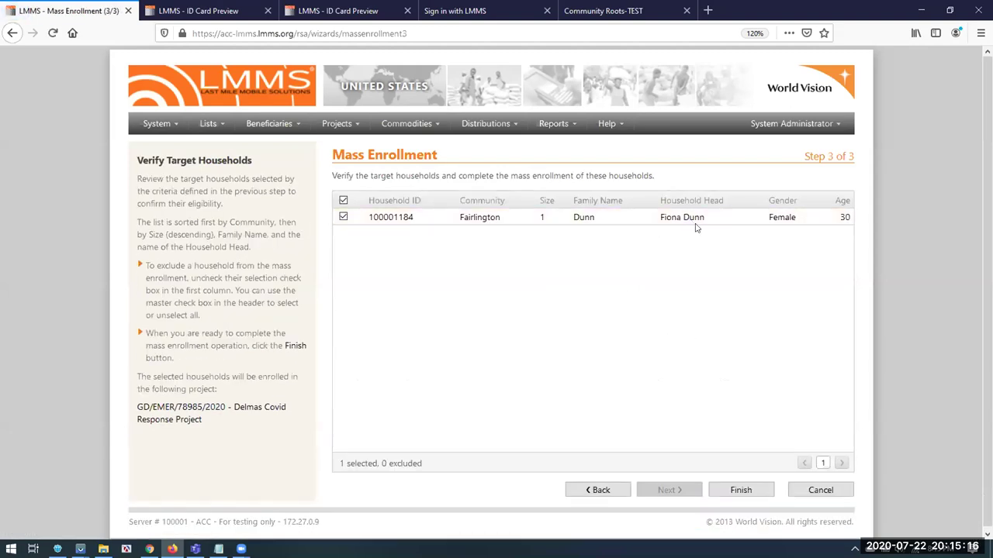
click(730, 490)
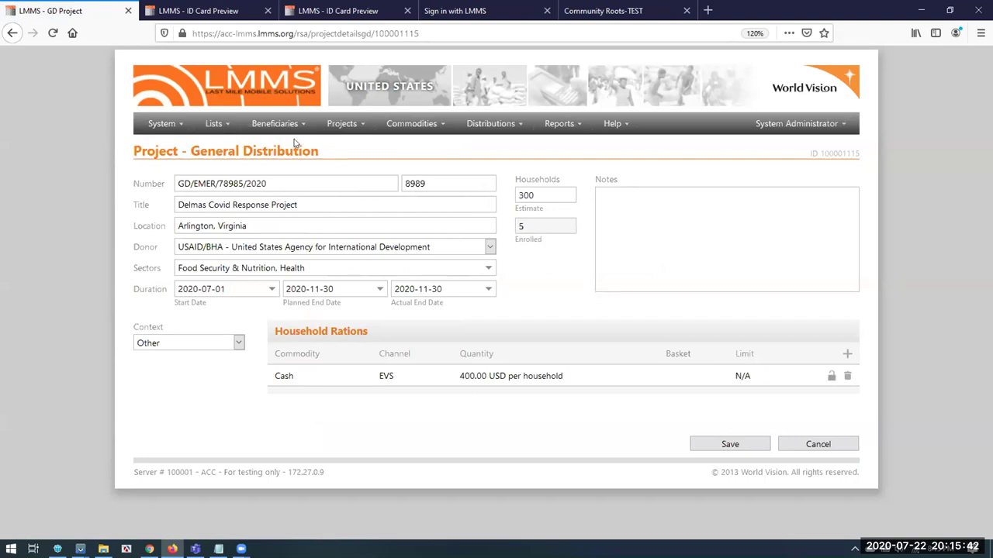
- Delete the 8989 PBAS Number from the project settings
click(340, 124)
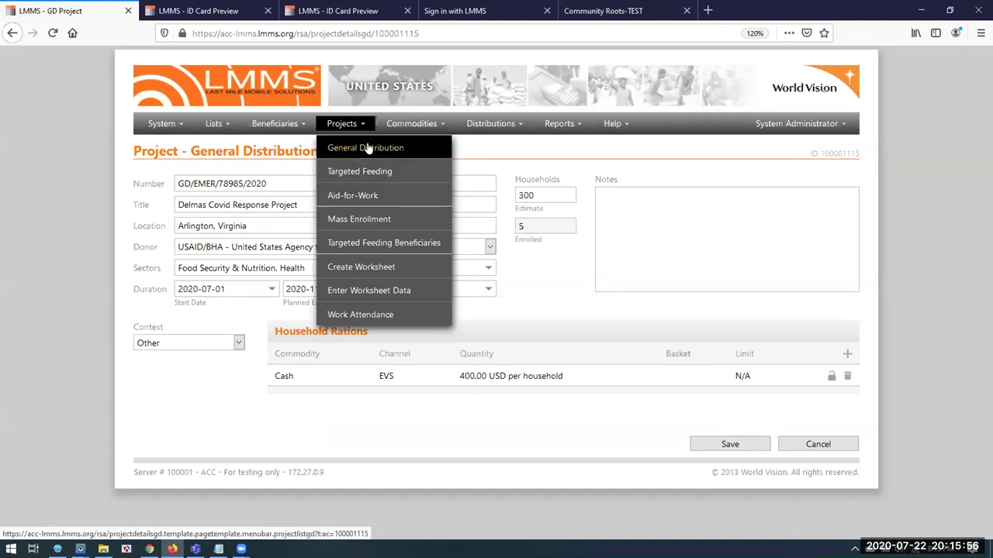
click(521, 377)
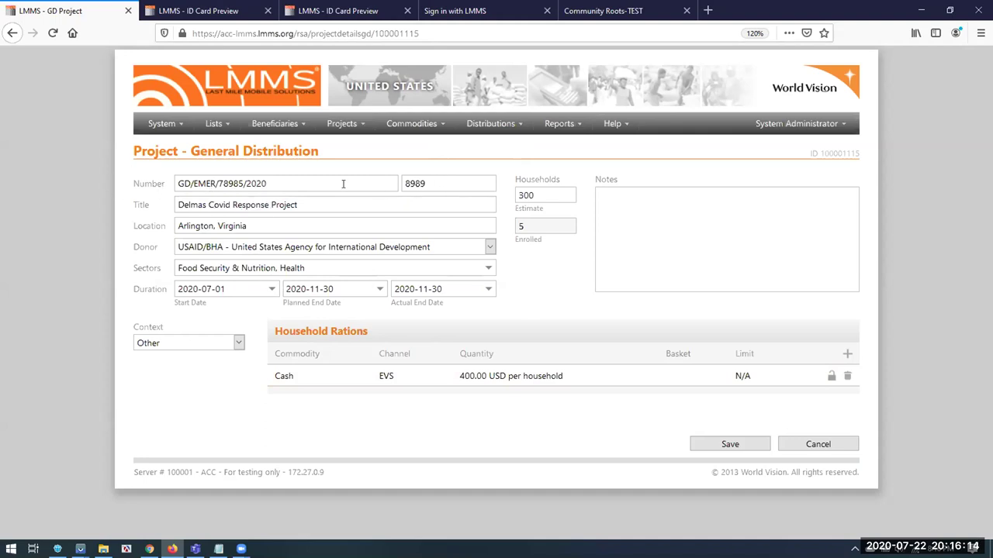
key(Tab)
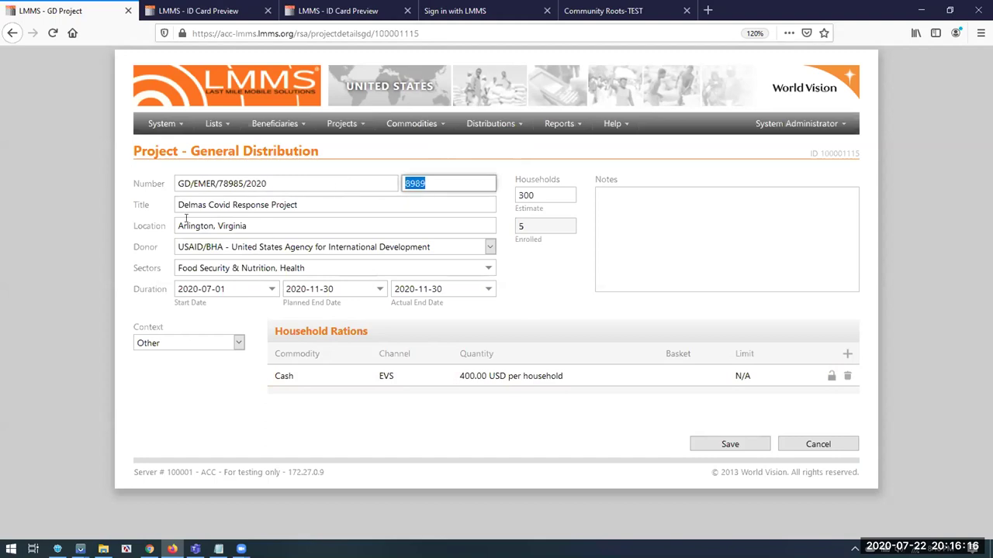
key(BackSpace)
- Open and close the reference Lists menu without changes
click(231, 226)
click(214, 124)
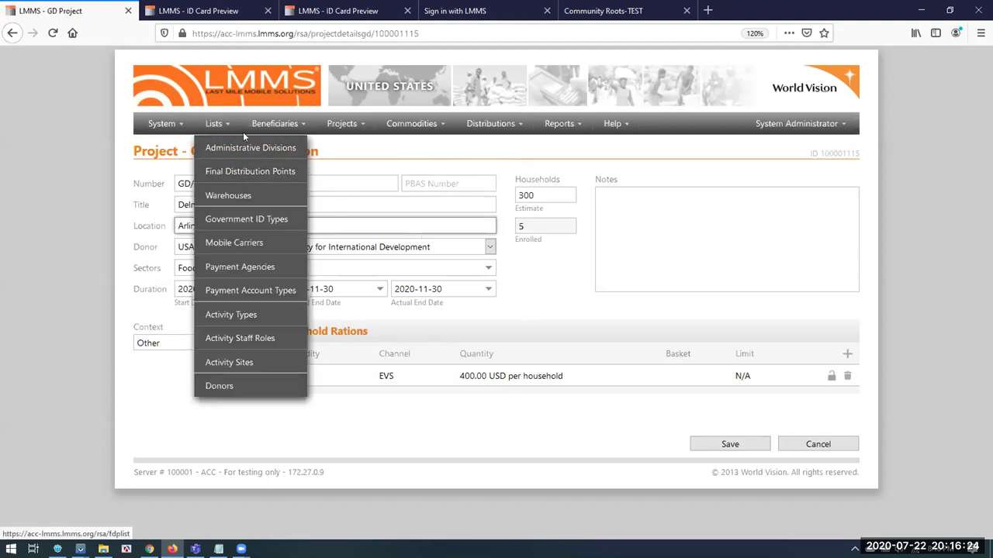
click(233, 130)
click(214, 124)
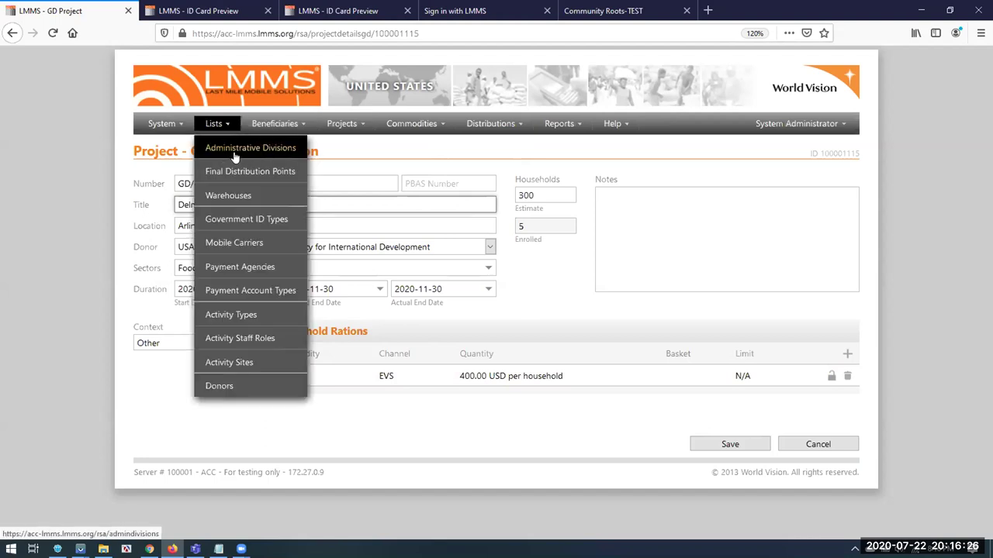
click(354, 164)
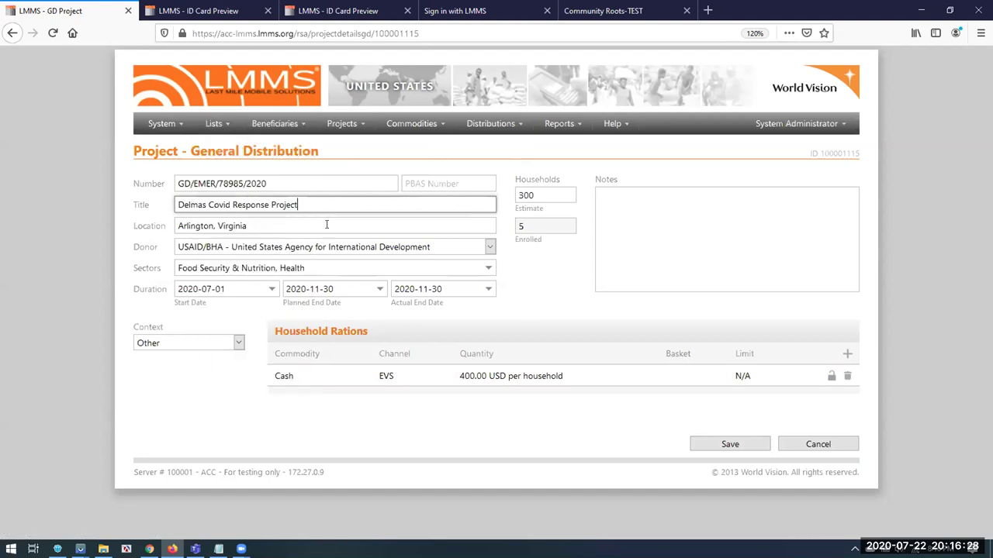
- Review the Donor (USAID/BHA), Sectors and Context (Other) dropdowns, leaving them unchanged
click(205, 251)
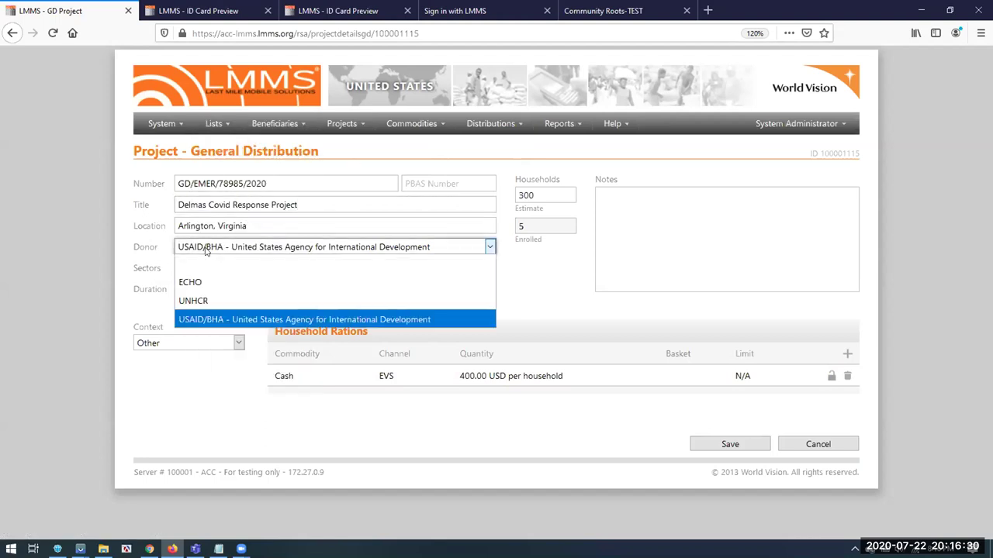
click(205, 249)
click(213, 268)
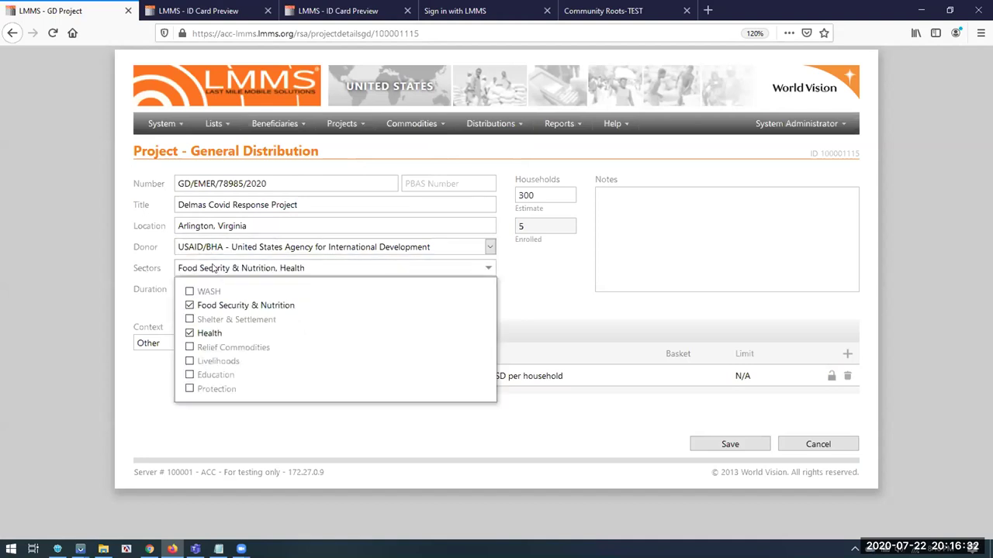
click(213, 268)
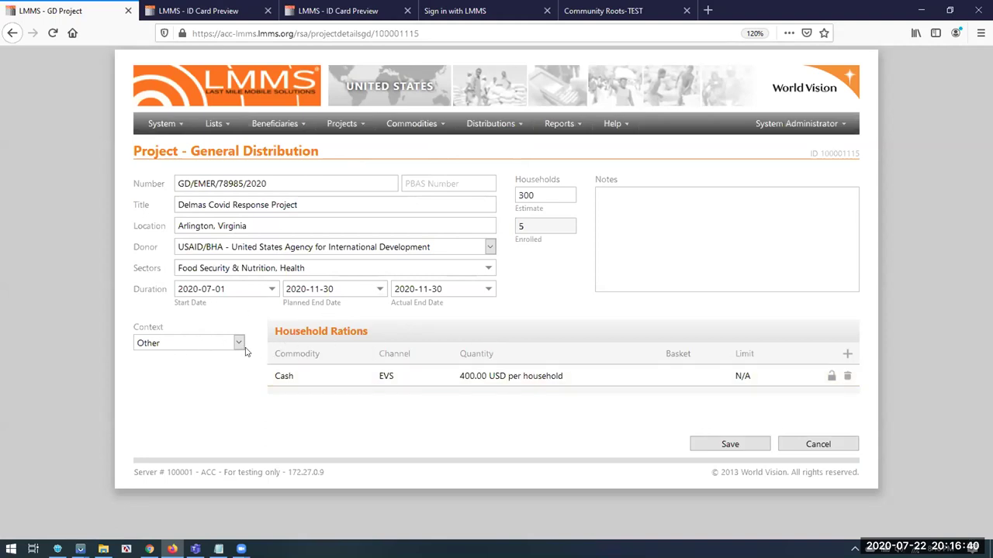
double_click(240, 346)
click(240, 344)
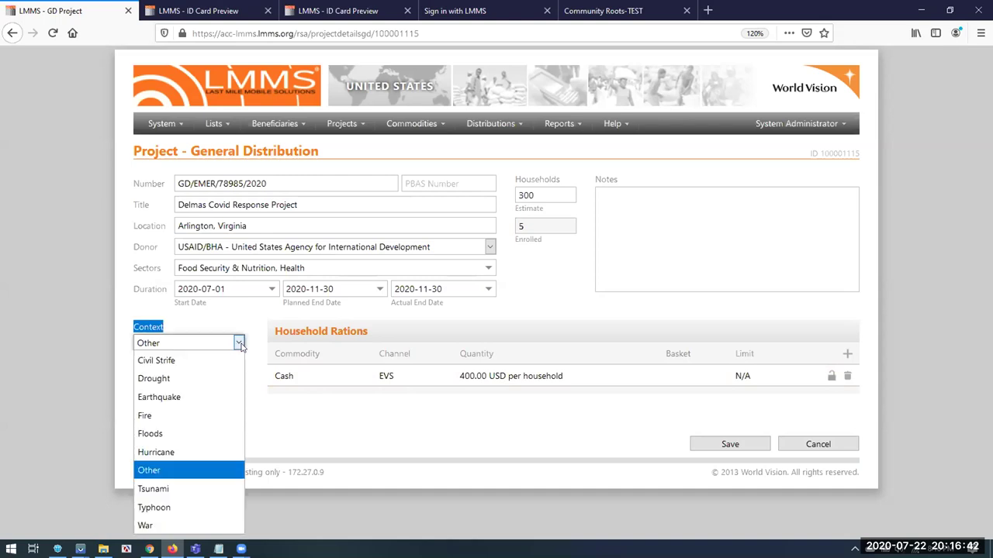
click(239, 344)
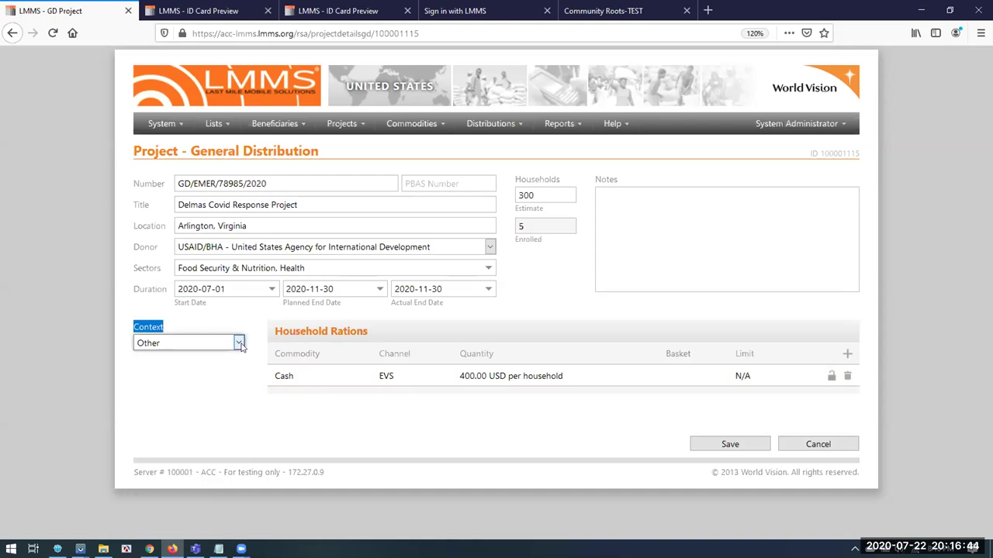
key(Tab)
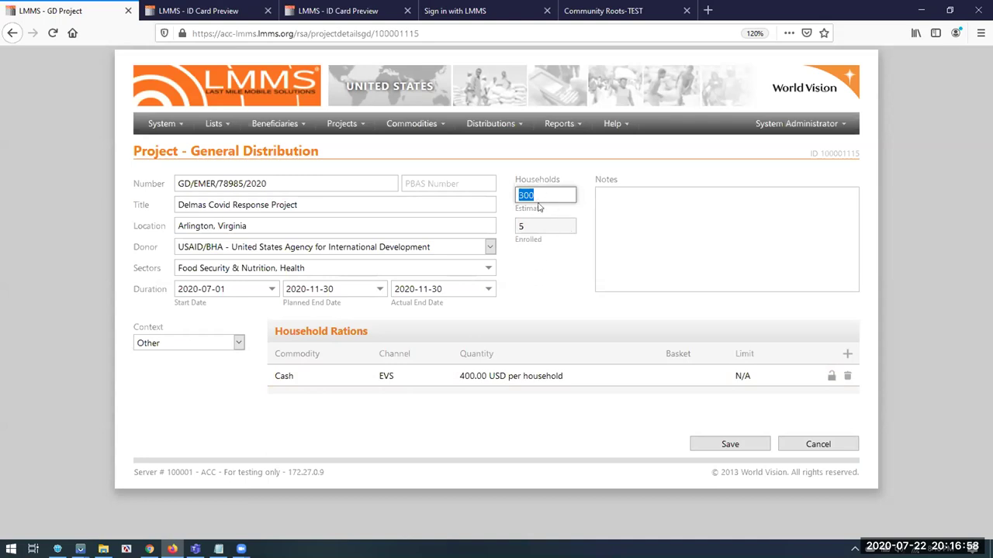
- Check the Reports list, then open the Cash ration's Household Ration details
click(557, 125)
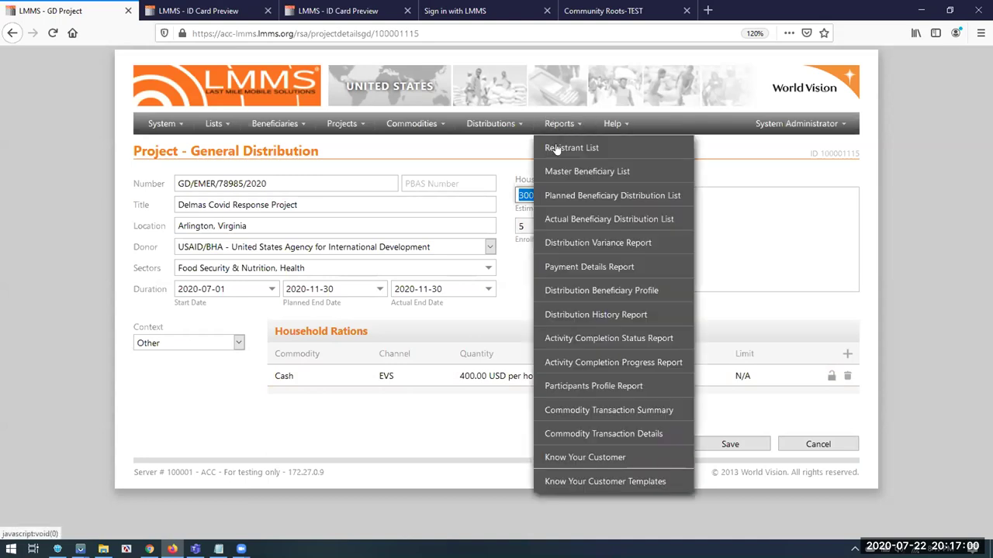
click(472, 428)
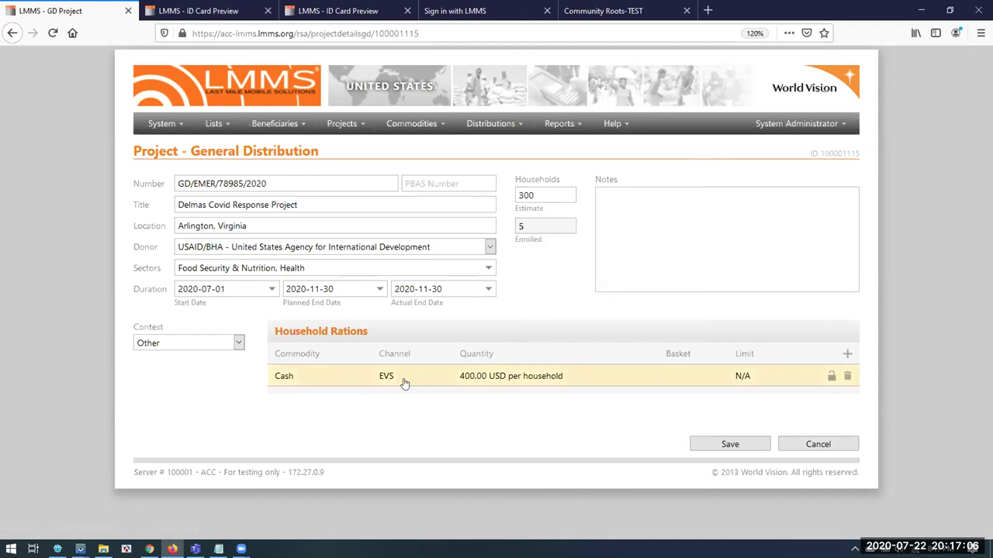
click(579, 380)
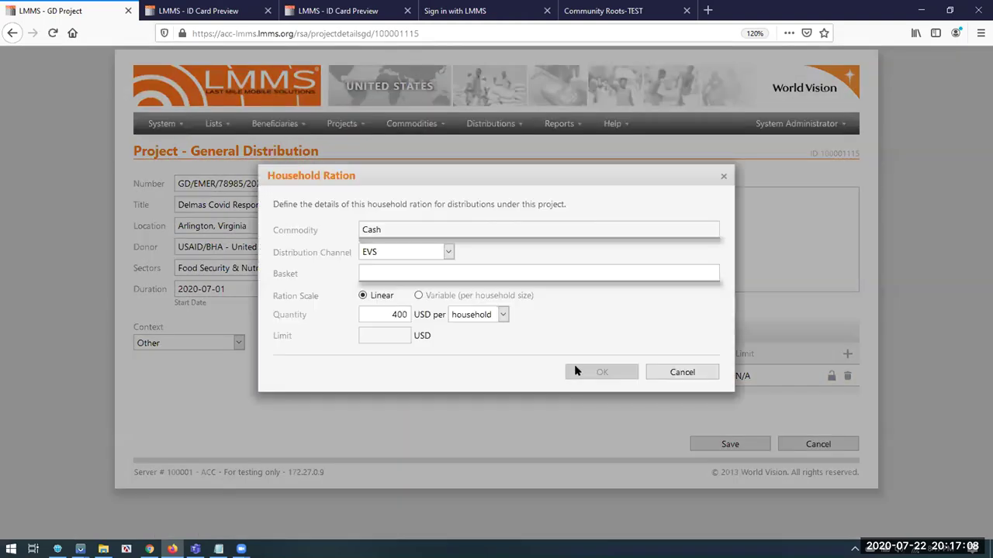
click(392, 252)
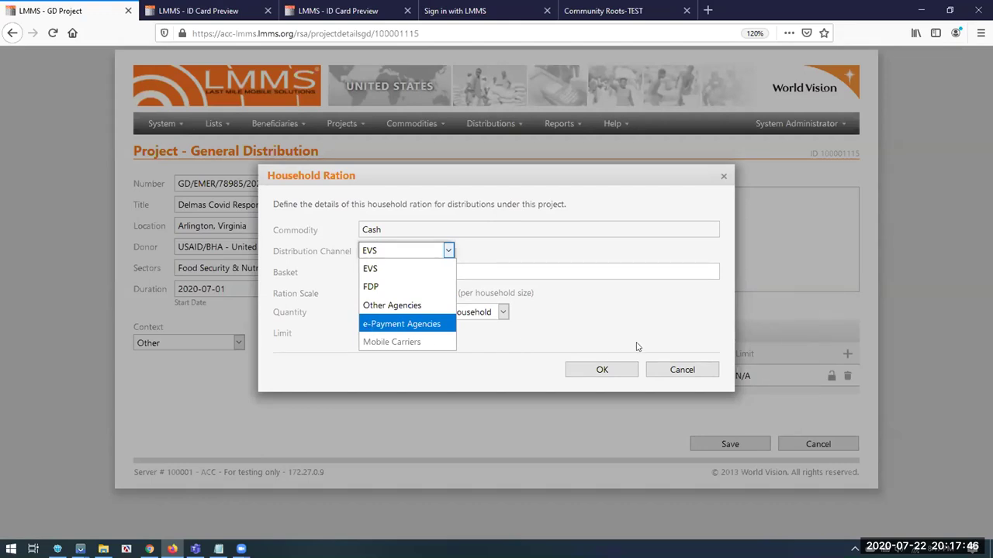
click(464, 316)
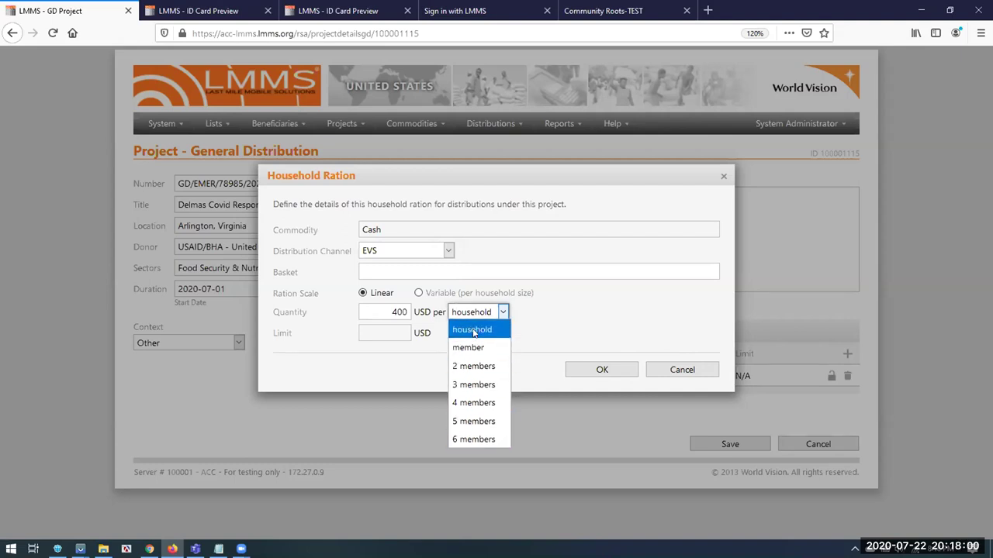
click(607, 291)
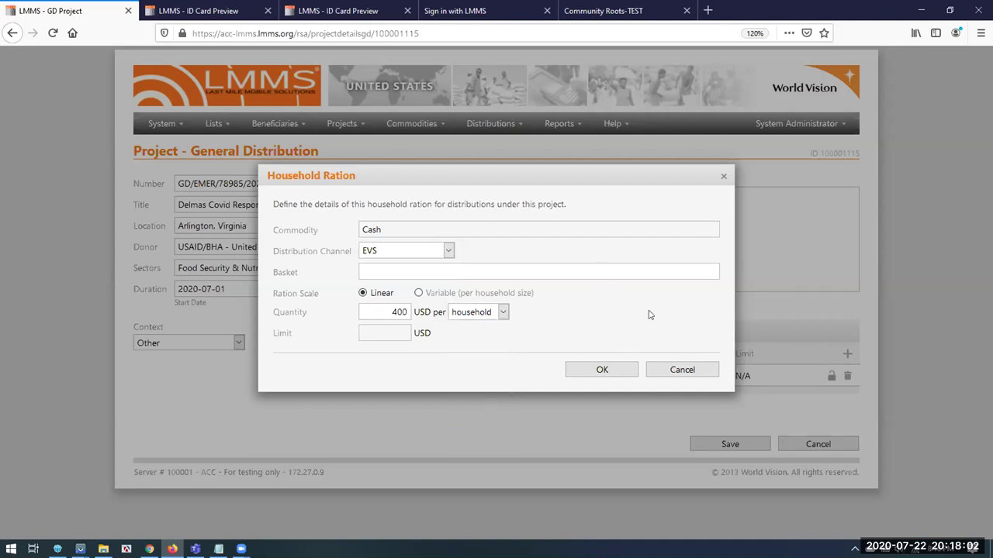
click(702, 370)
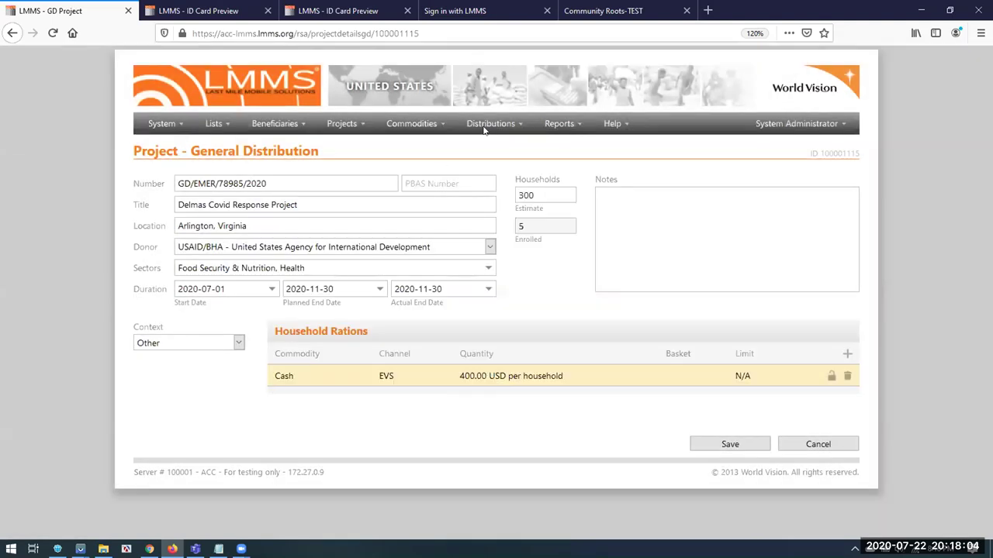
- Create a Master Beneficiary List report for the project and return to its criteria tab
click(560, 124)
click(562, 170)
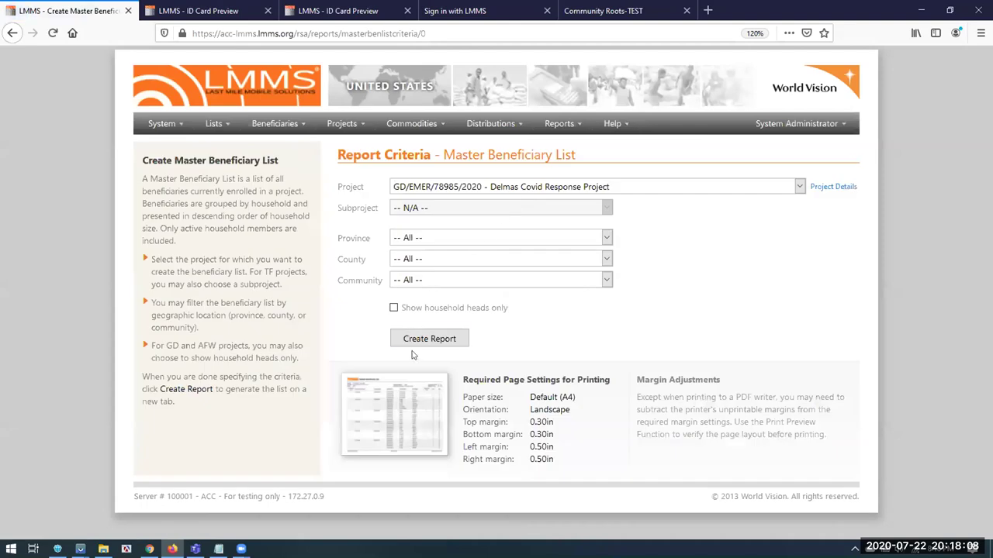
click(409, 339)
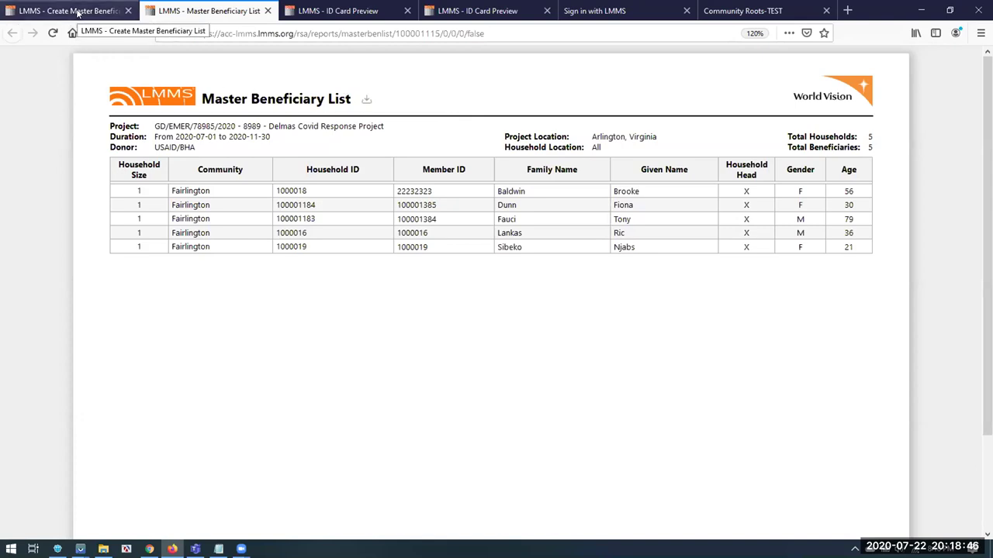
click(78, 13)
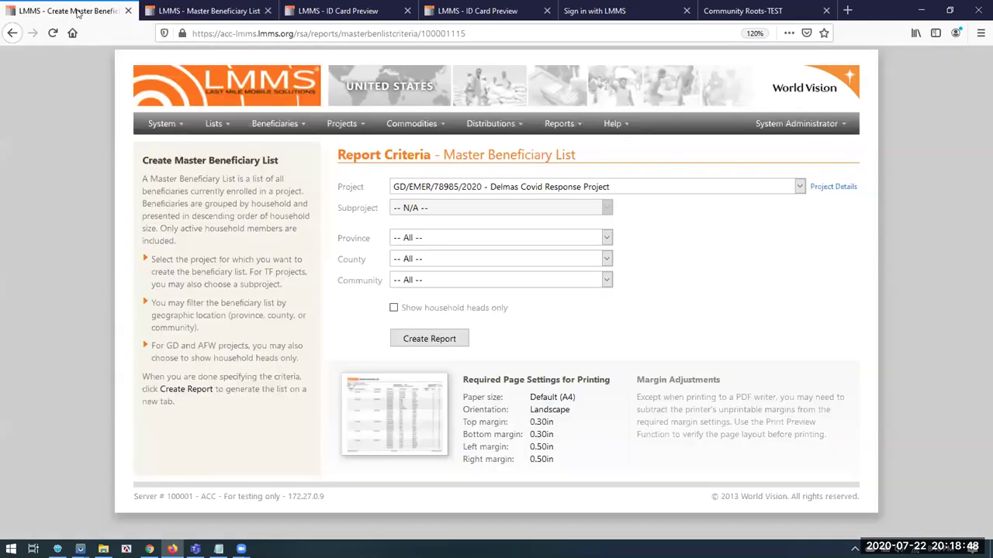
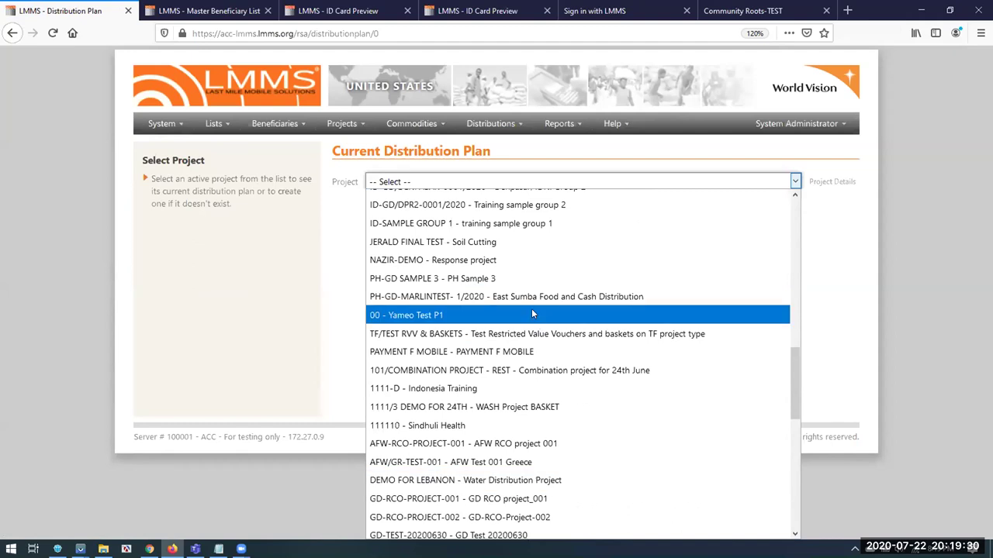
- From the Master Beneficiary List tab, open the Delmas Covid Response Project's current distribution plan
scroll(542, 330, down, 3)
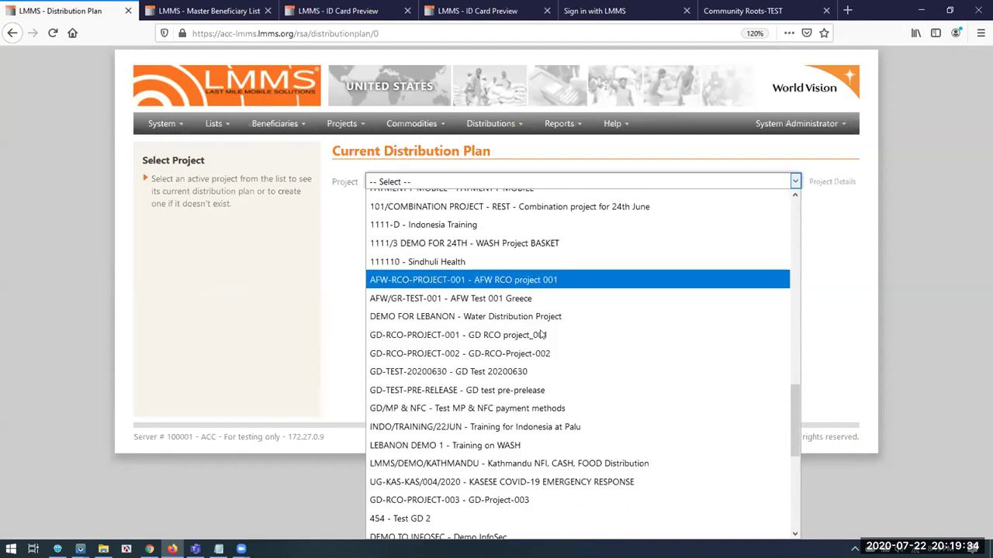
scroll(540, 327, up, 10)
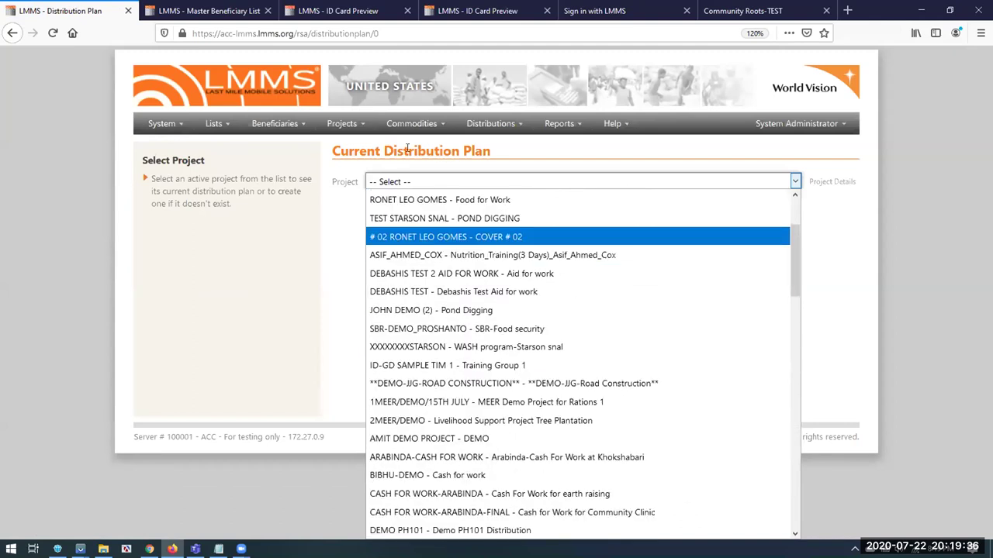
click(12, 33)
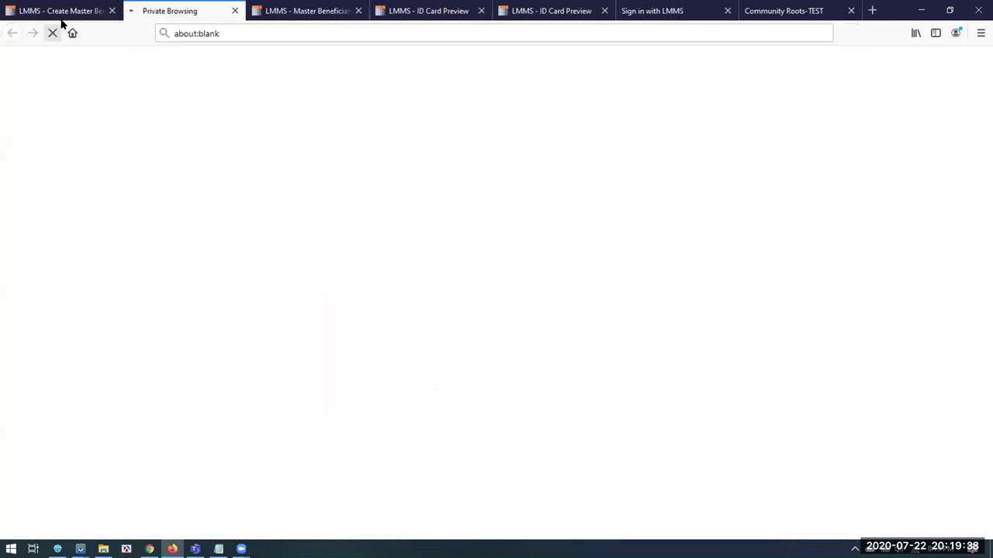
click(59, 14)
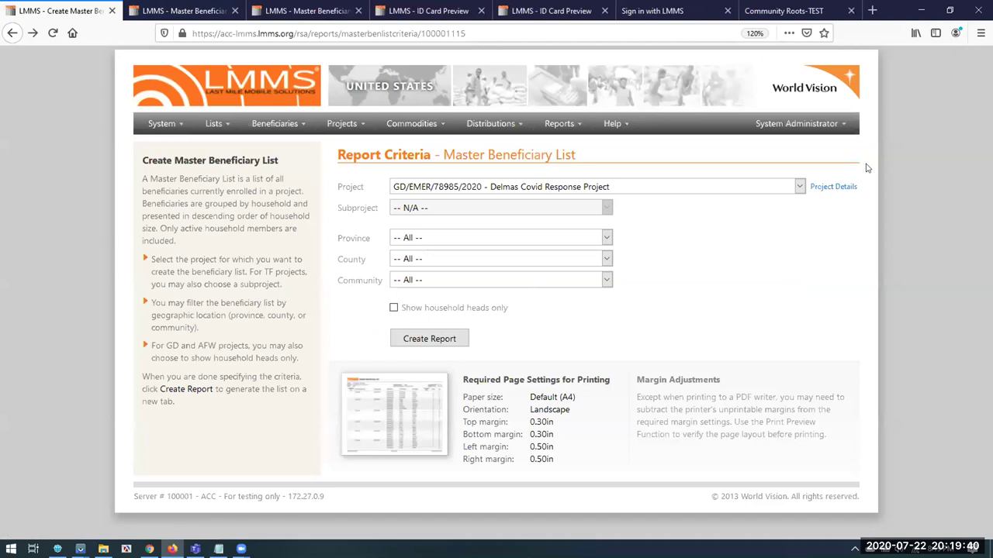
click(823, 190)
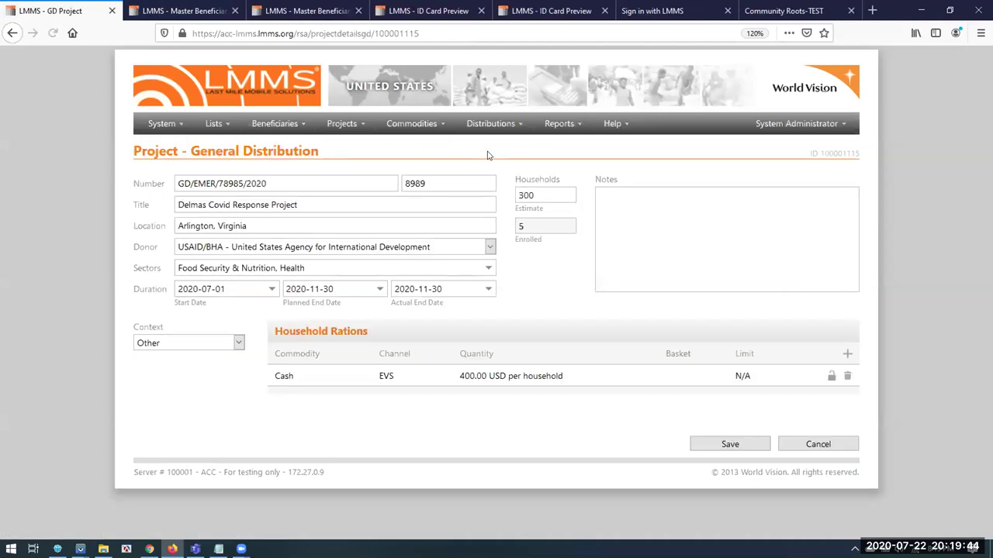
mouse_move(490, 124)
click(493, 148)
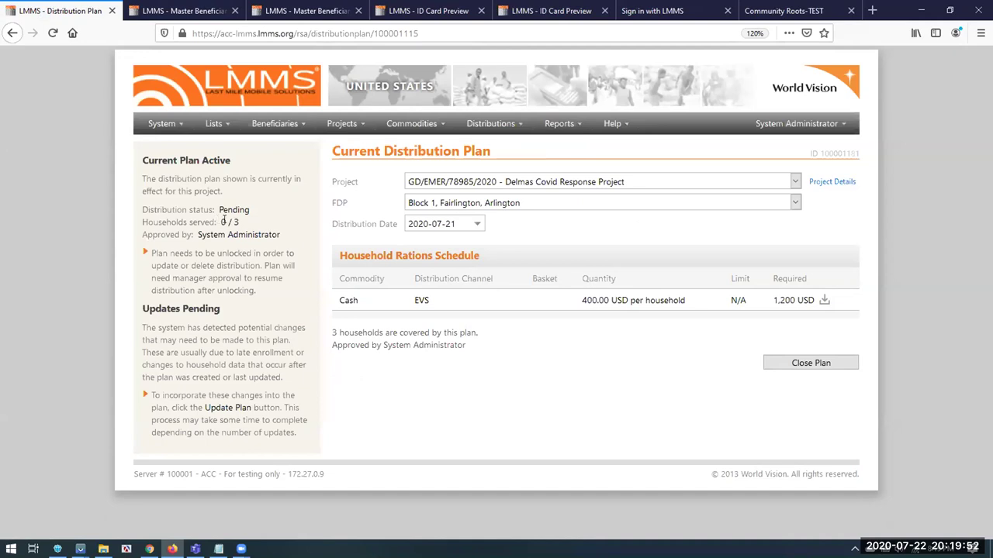
drag(241, 221, 219, 222)
drag(153, 302, 266, 403)
click(243, 372)
- Close the two Master Beneficiary List tabs and the two ID Card Preview tabs
click(234, 11)
click(234, 11)
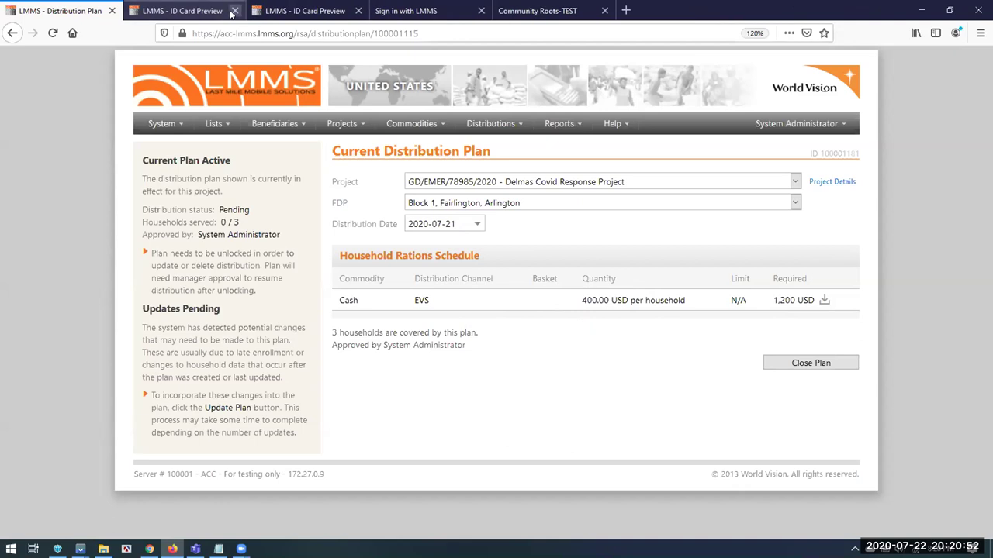
click(234, 11)
click(234, 11)
- Sign in to the E-Voucher System with the administrator username and password
click(194, 15)
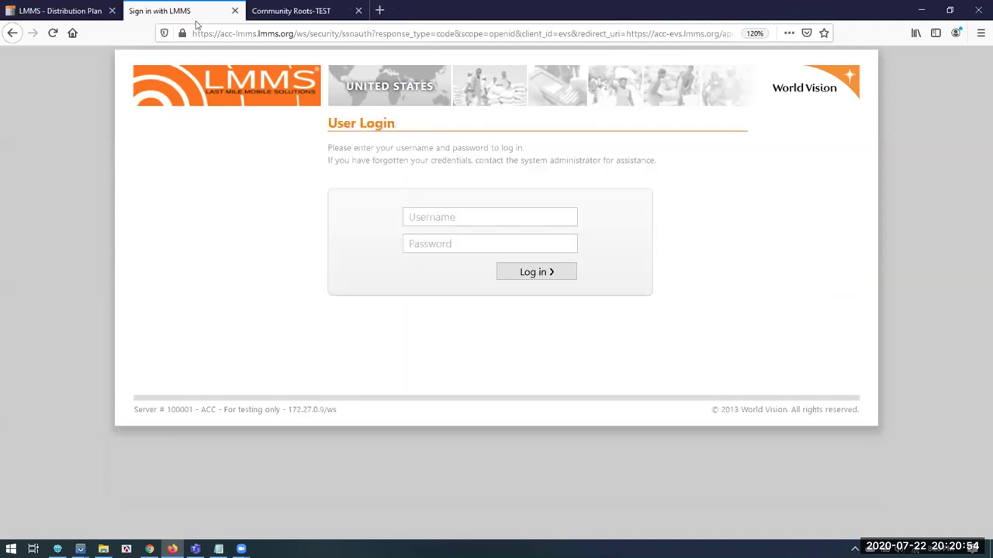
click(508, 216)
text(sysadmin)
key(Tab)
text(ad**********)
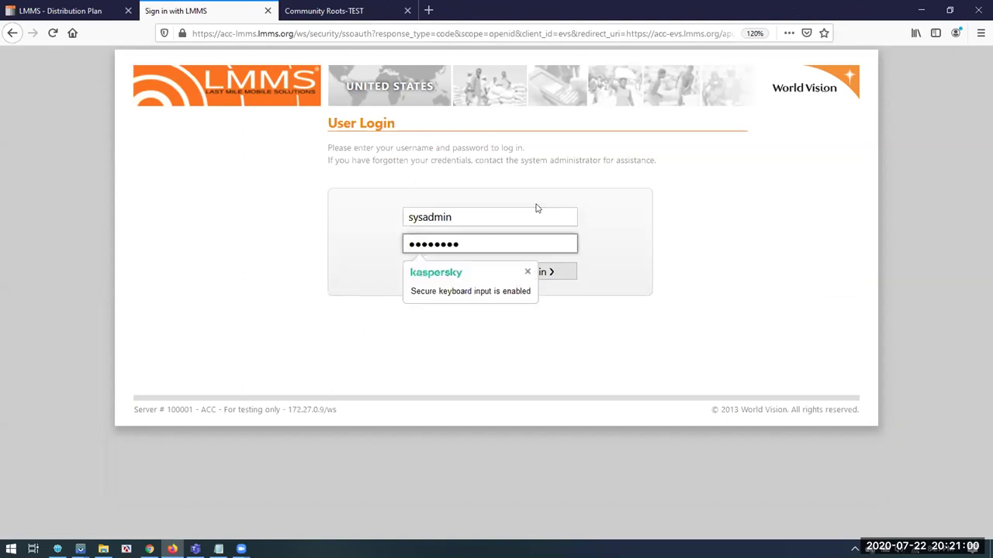
text(*)
key(Return)
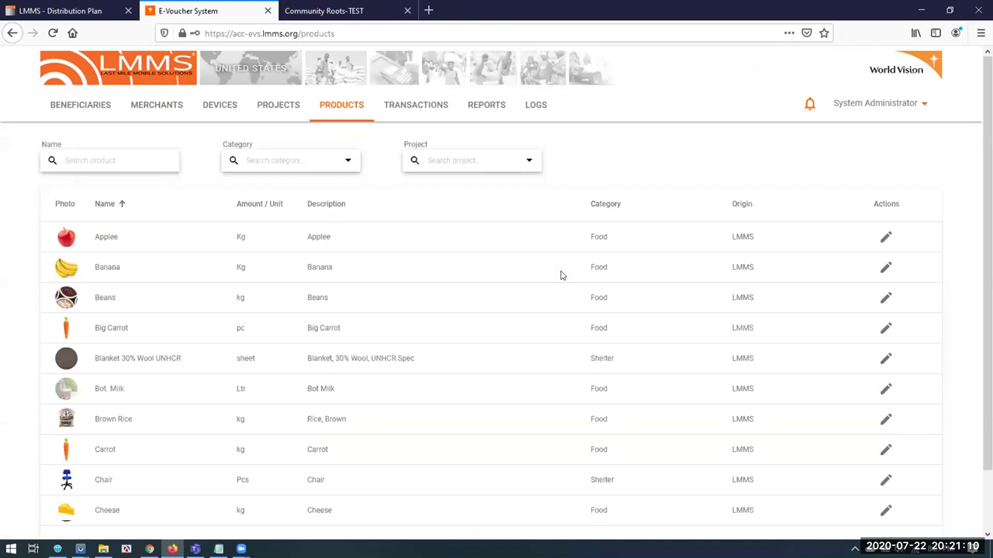
- Check the LMMS Distribution Plan tab and its Lists menu, then return to the E-Voucher Products list
click(109, 10)
click(209, 11)
click(45, 10)
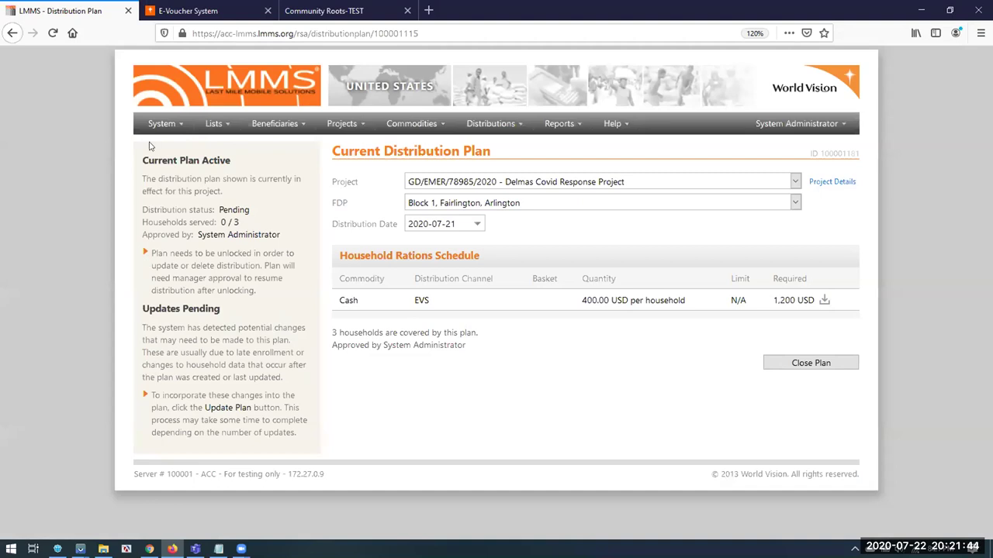
click(225, 123)
click(208, 11)
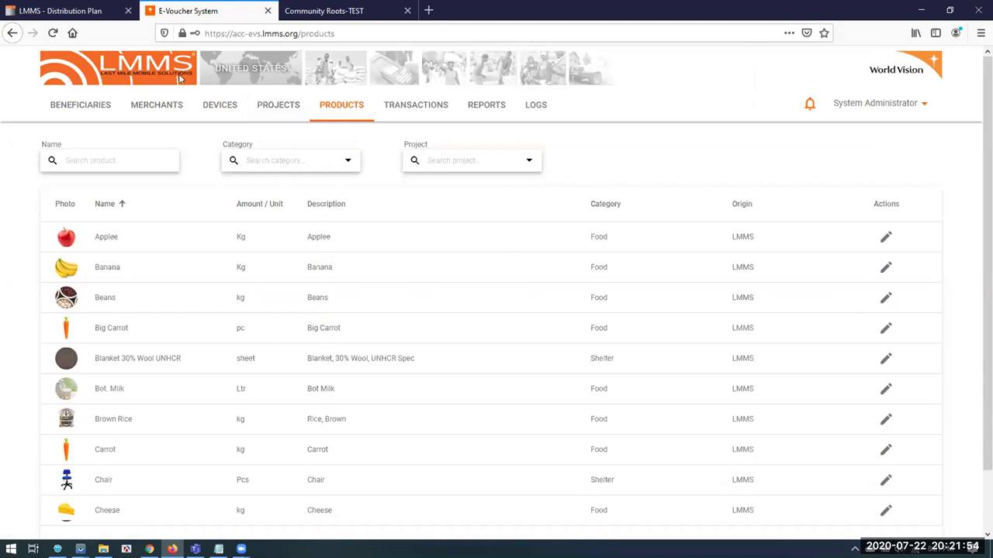
- Search projects for 'del', open Delmas Covid Response Project and view its Merchants tab
click(267, 110)
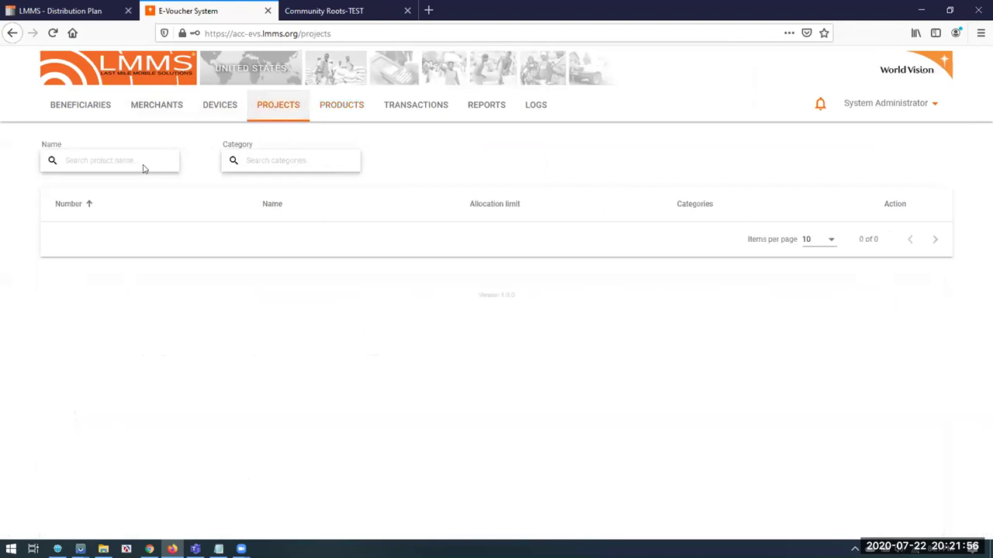
text(del)
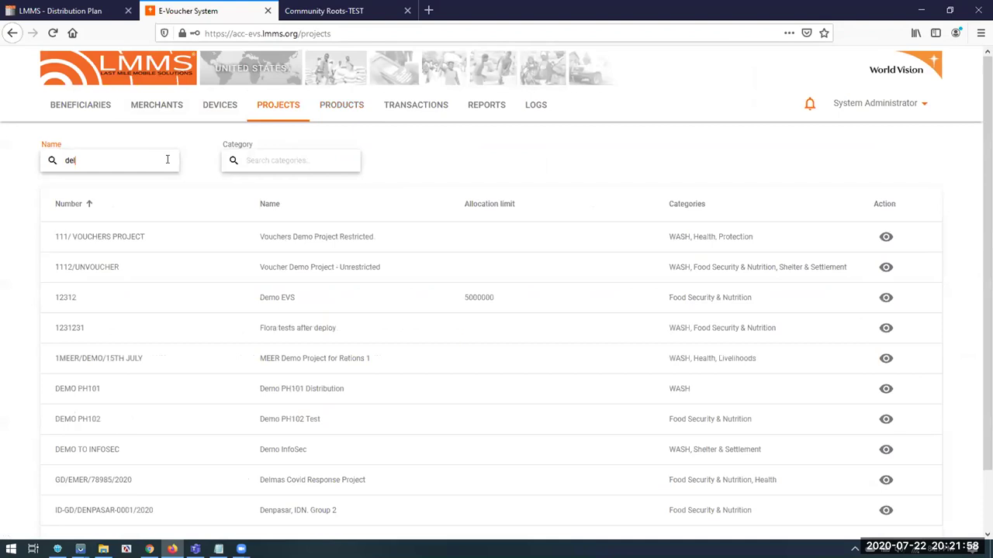
click(896, 236)
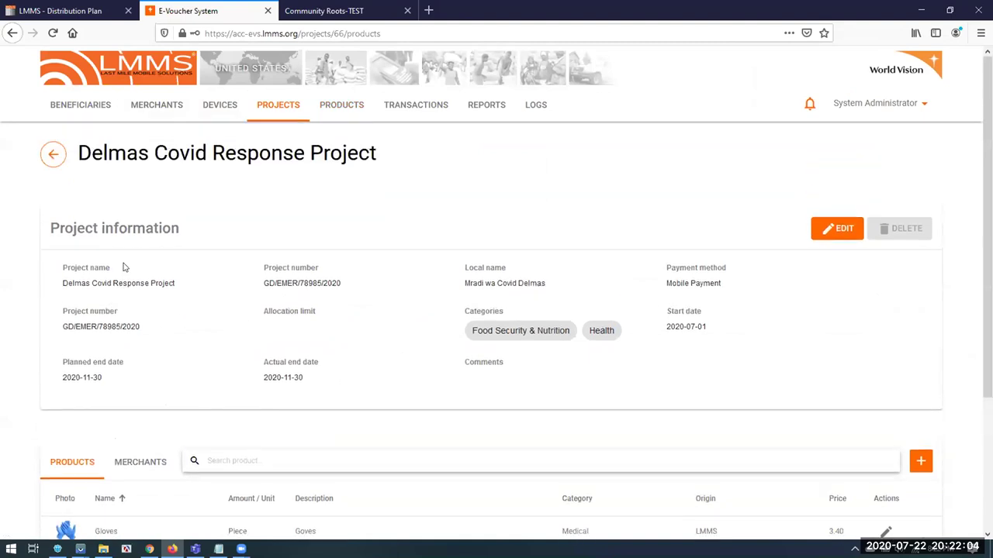
scroll(682, 284, down, 3)
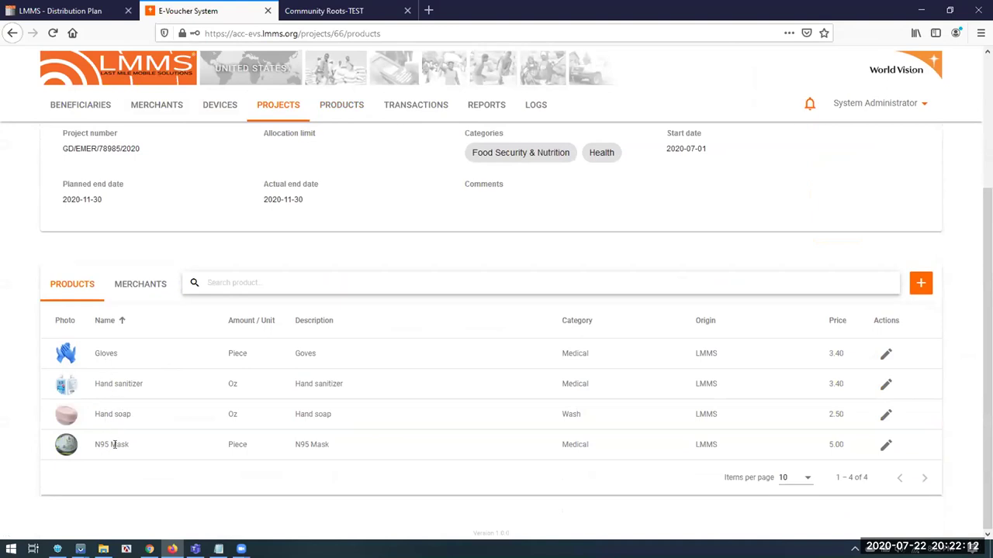
scroll(120, 444, up, 2)
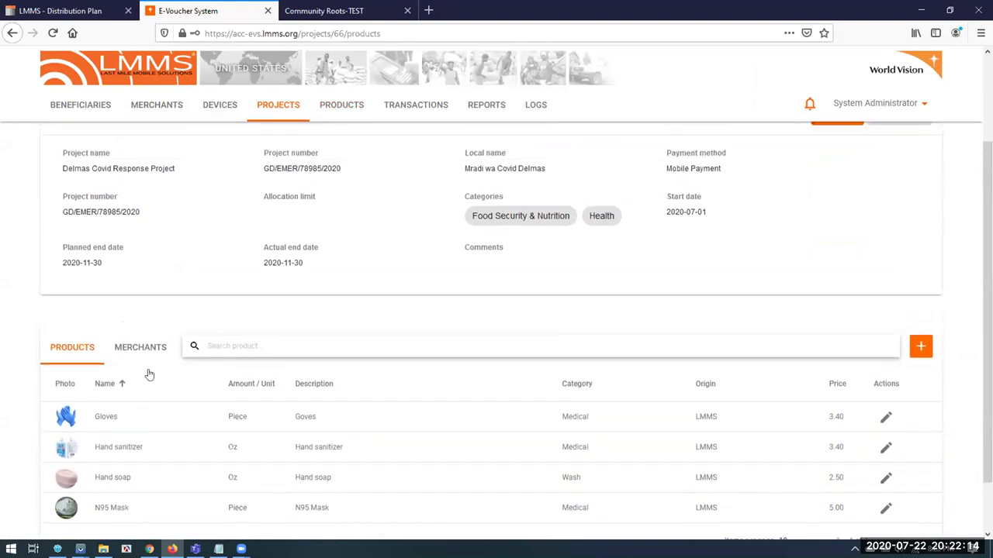
click(148, 356)
scroll(99, 466, down, 1)
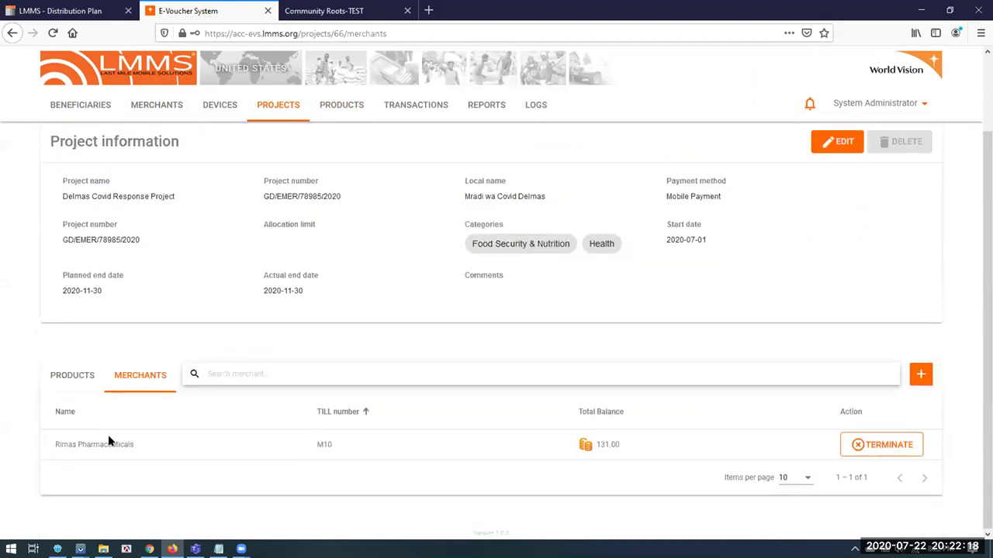
- Highlight the merchant's name on the Delmas project page
scroll(162, 445, up, 3)
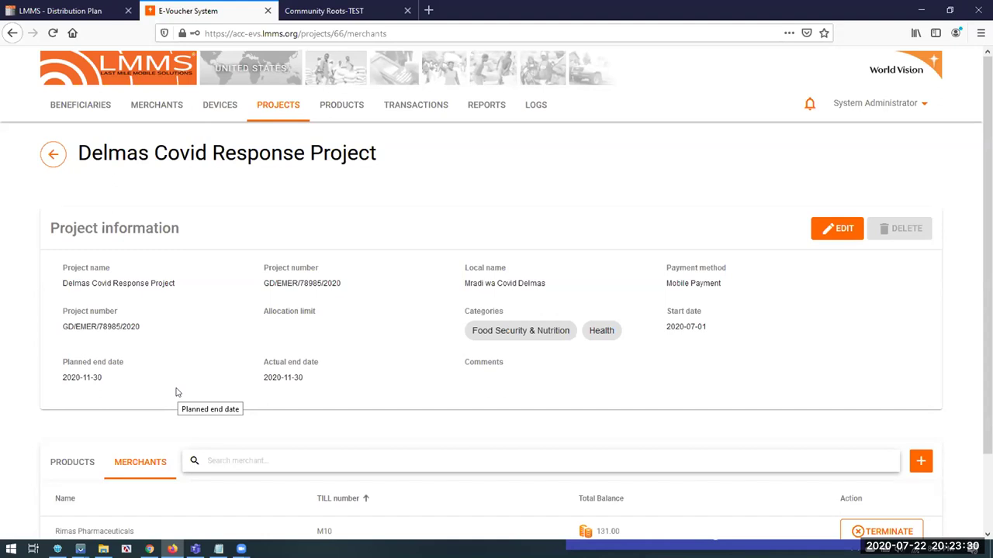
scroll(177, 392, down, 2)
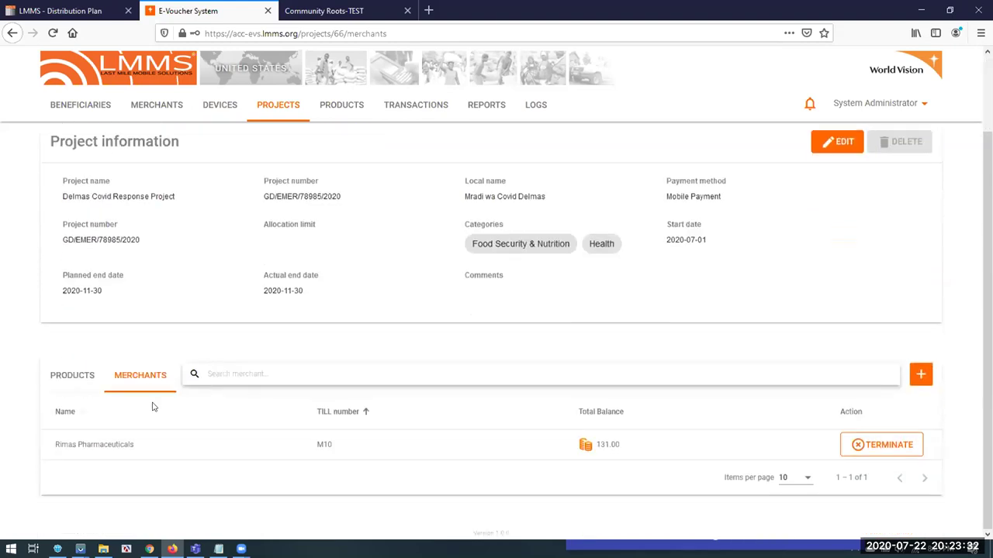
click(60, 445)
shift+click(172, 449)
- Show the Delmas project's Products tab with Gloves, Hand sanitizer, Hand soap and N95 Mask
scroll(171, 314, up, 2)
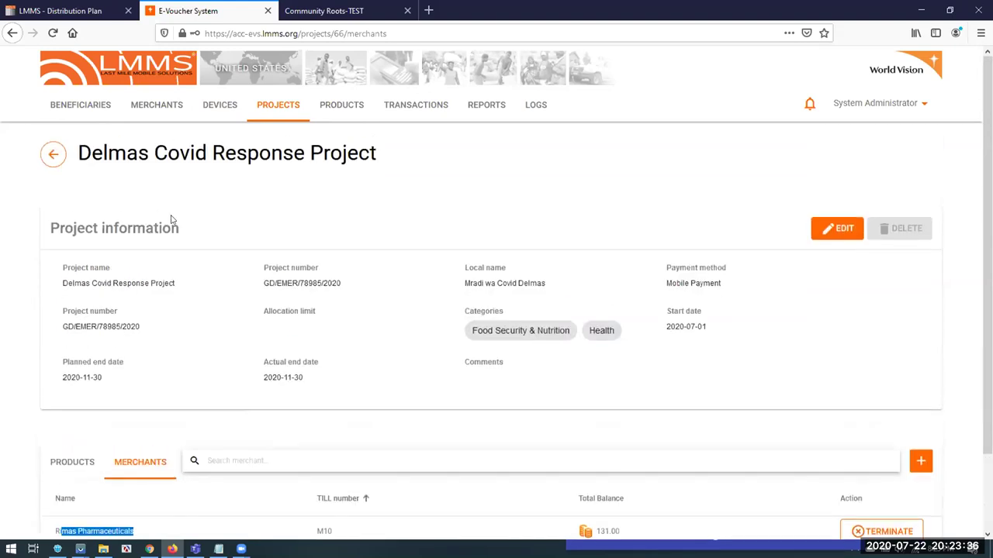
scroll(165, 202, down, 1)
scroll(165, 233, down, 1)
click(81, 375)
scroll(169, 435, down, 3)
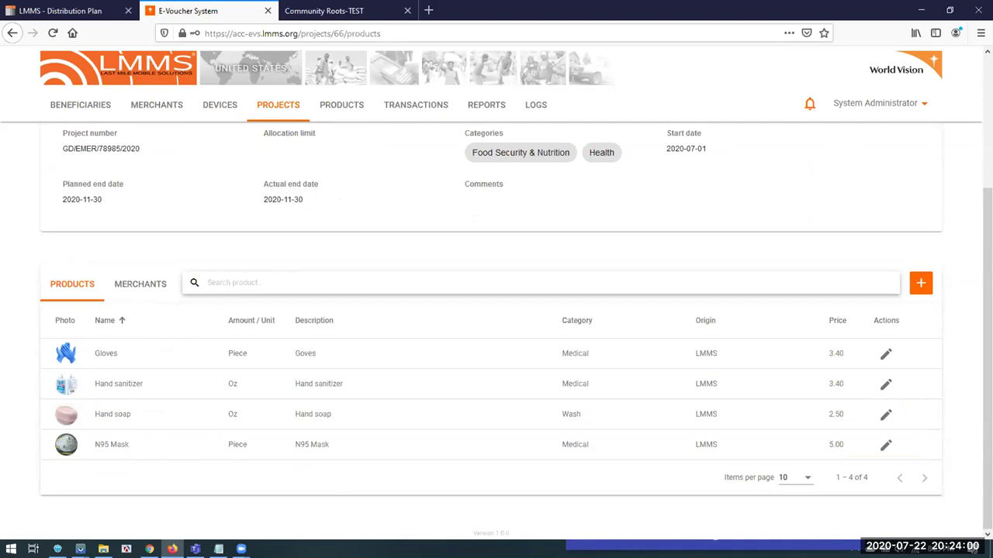
- Launch the E-Voucher merchant app on the Nexus 7 mirror and unlock it with the PIN
mouse_move(80, 550)
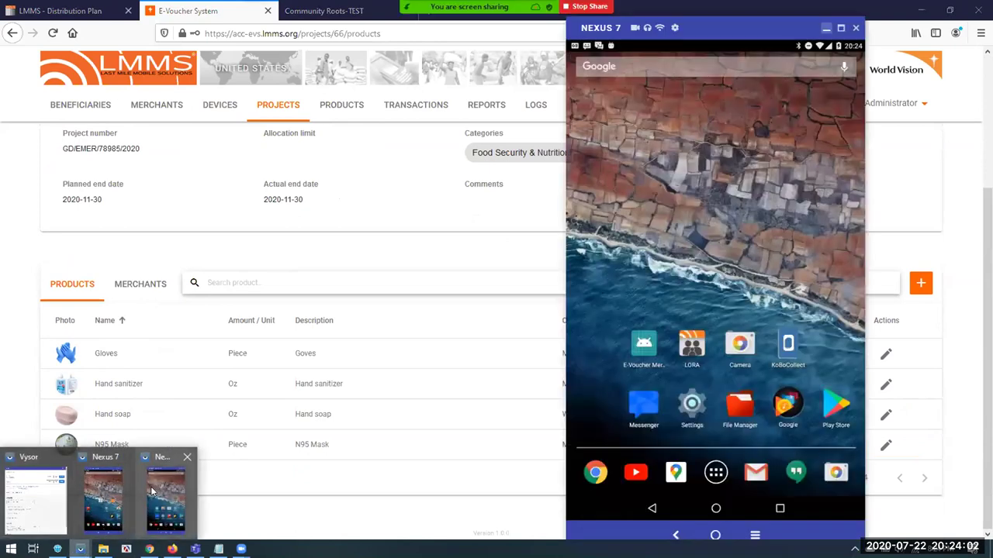
click(173, 481)
click(648, 349)
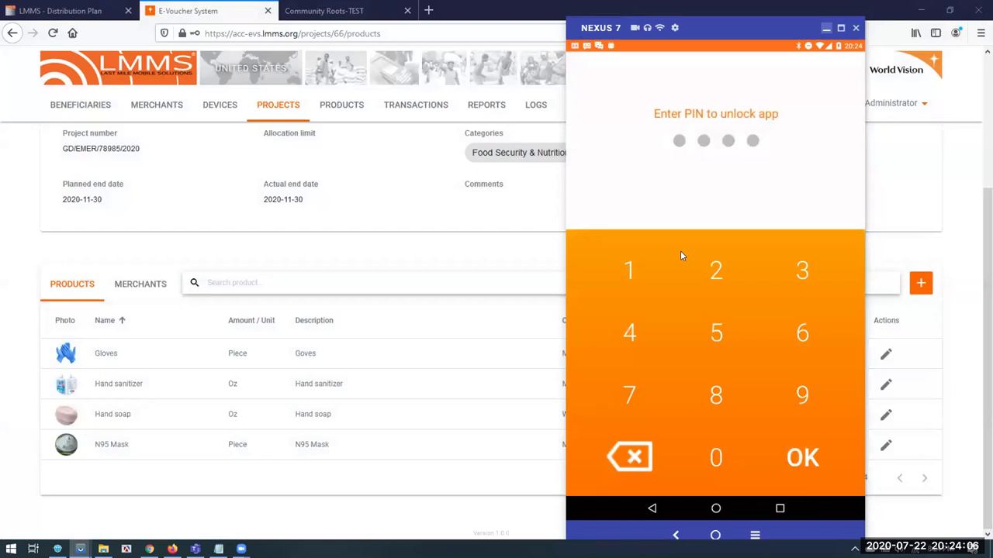
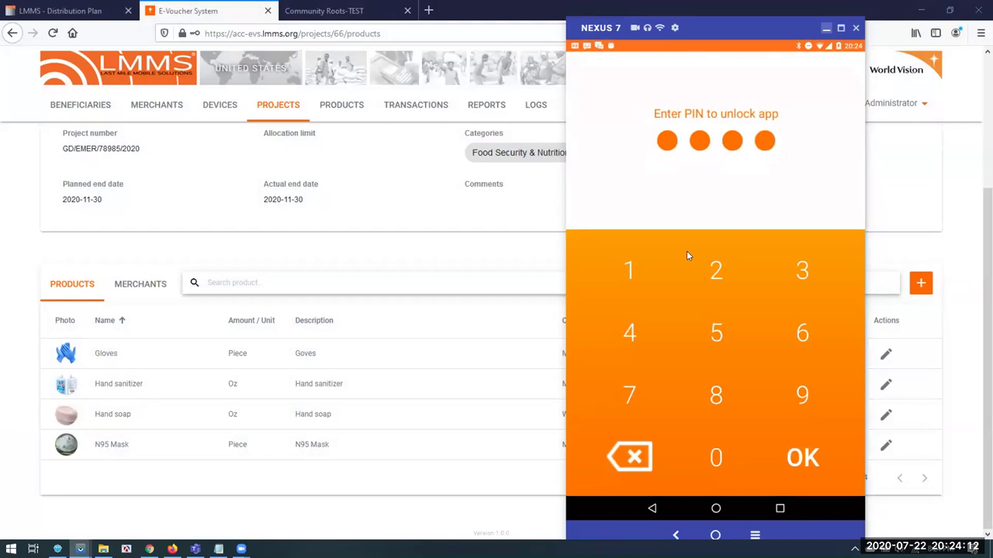
key(Return)
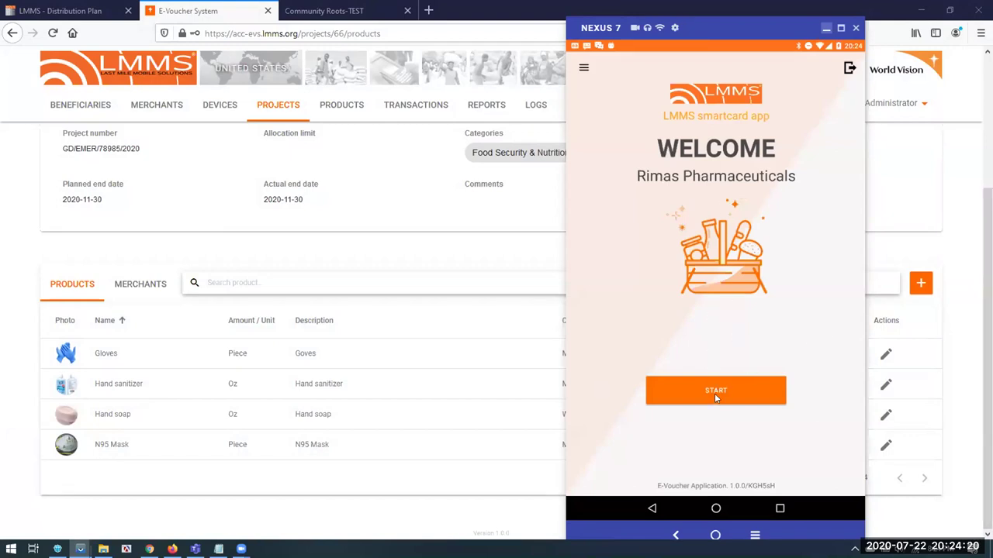
- View the Merchant > Printer manager, then return to the welcome screen and start a new sale
click(584, 68)
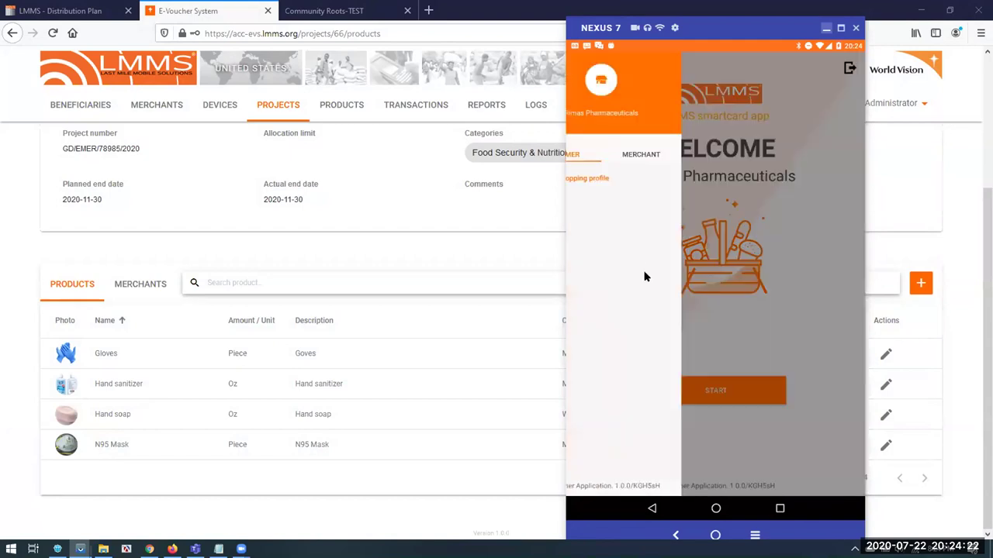
drag(675, 265, 644, 295)
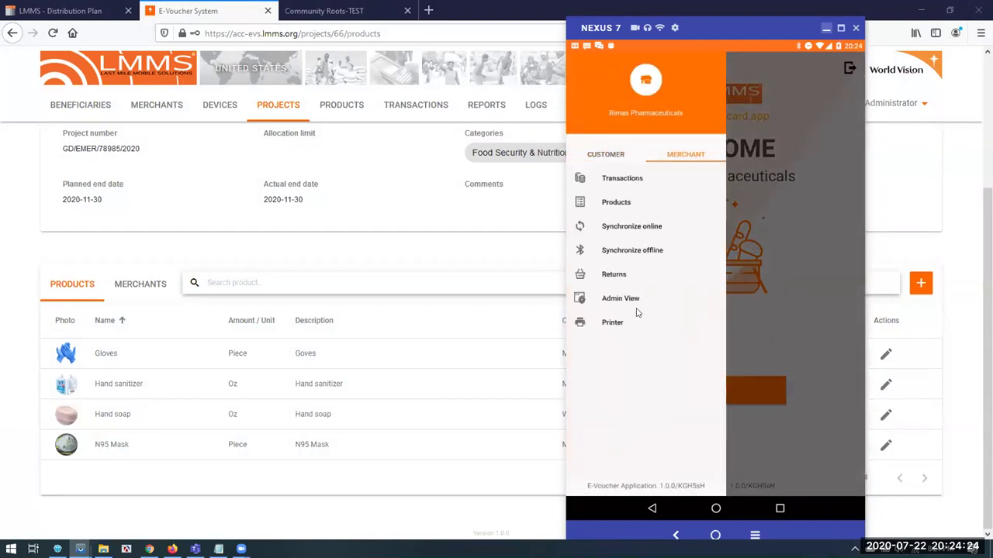
click(638, 312)
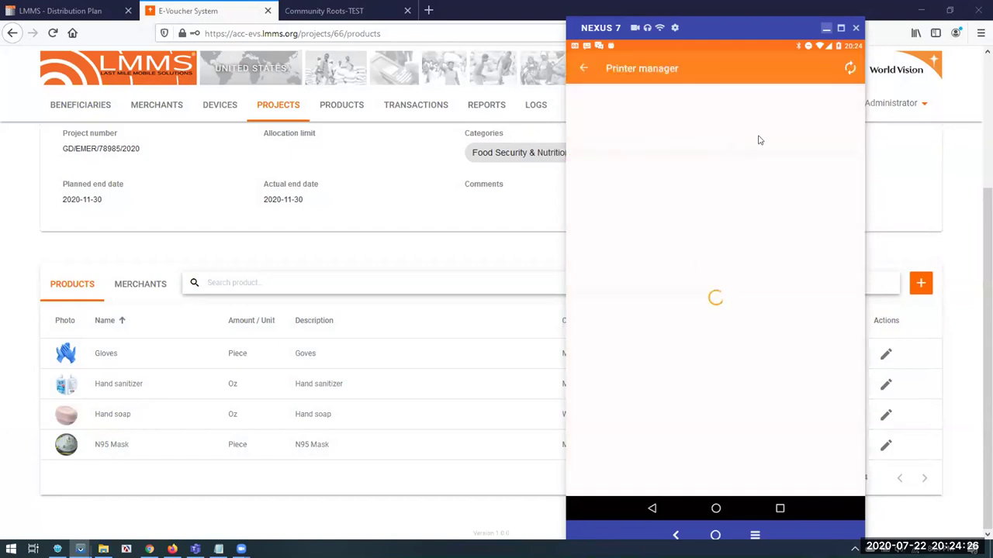
click(584, 68)
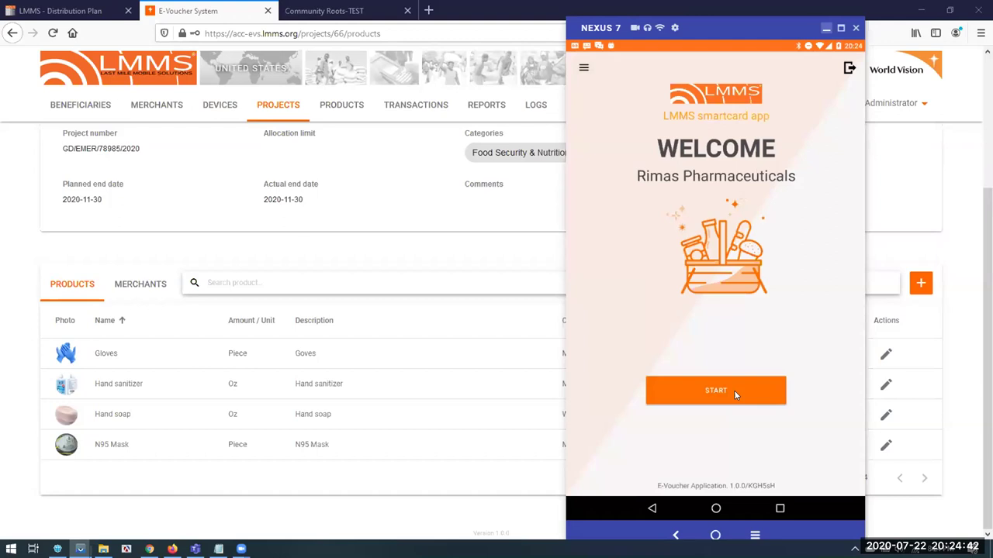
click(707, 391)
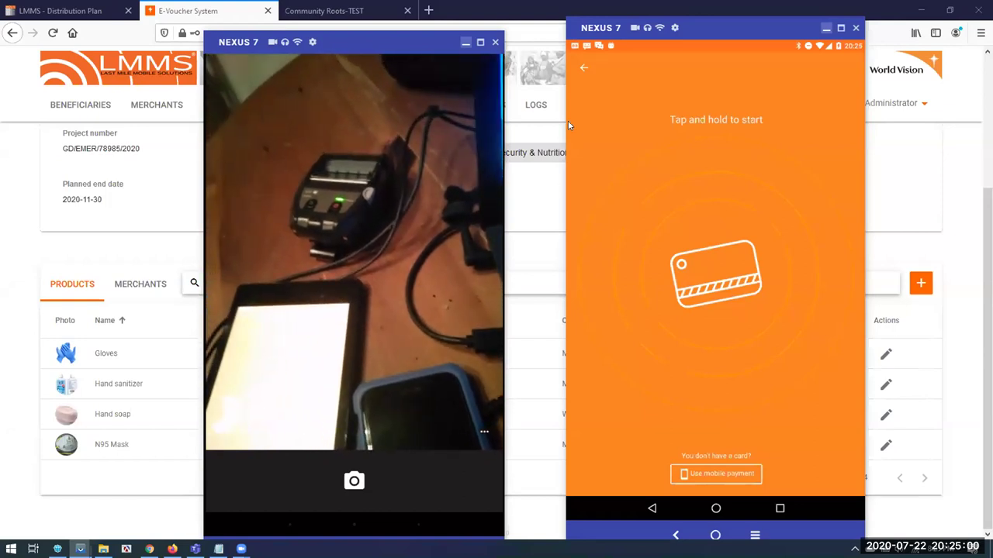
- Close all Vysor device windows and open a live view of the second Nexus 7
click(494, 43)
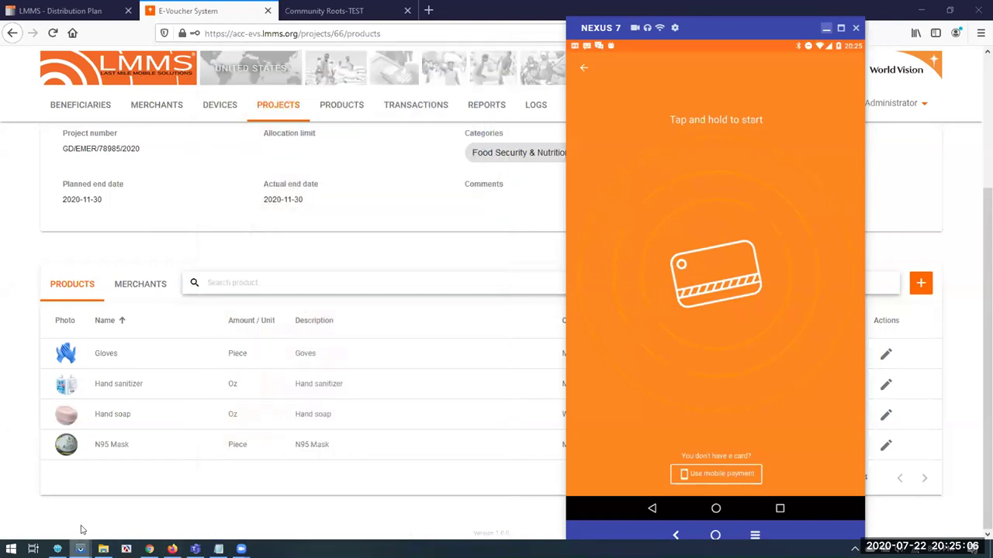
right_click(80, 549)
click(78, 525)
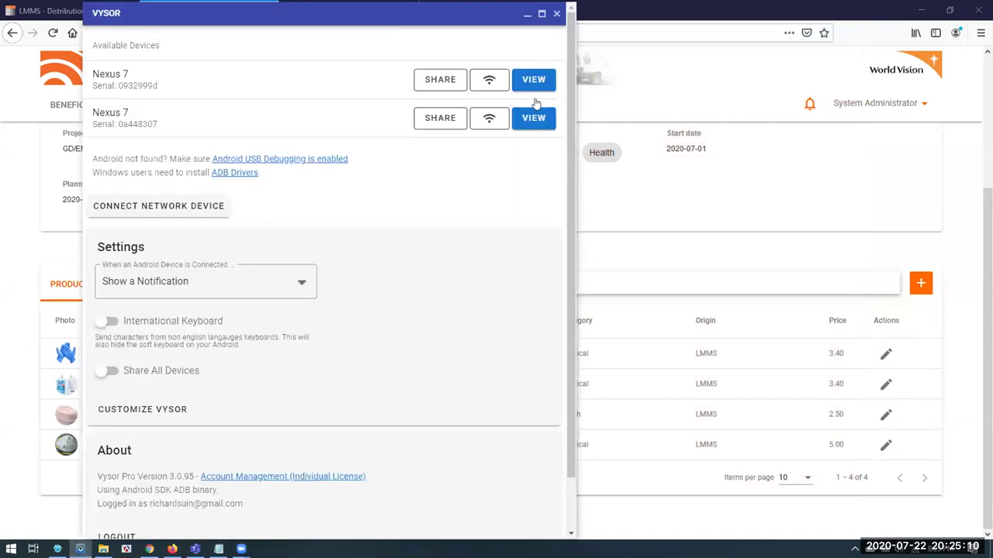
click(533, 121)
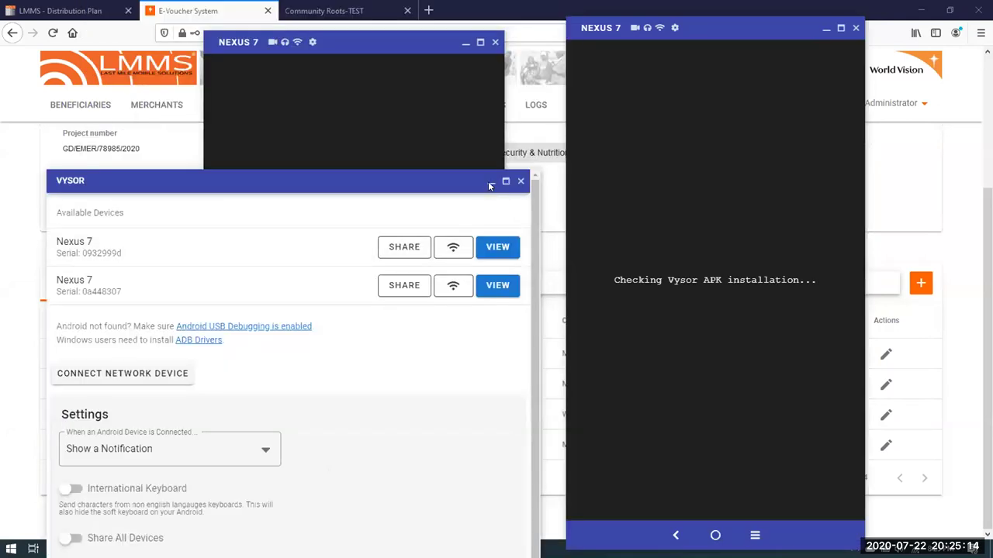
click(490, 183)
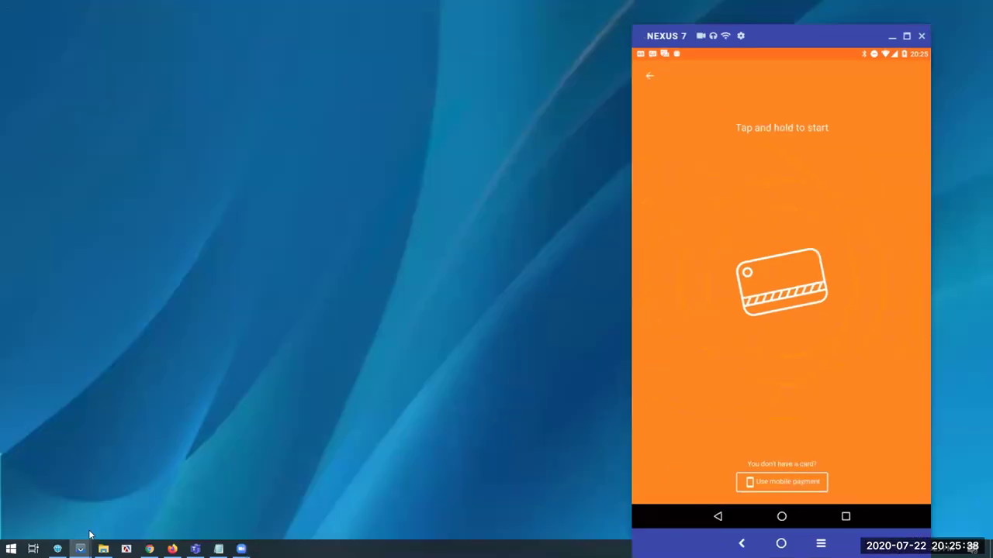
- Restore the camera window and choose Use mobile payment in the merchant app
mouse_move(80, 549)
click(103, 502)
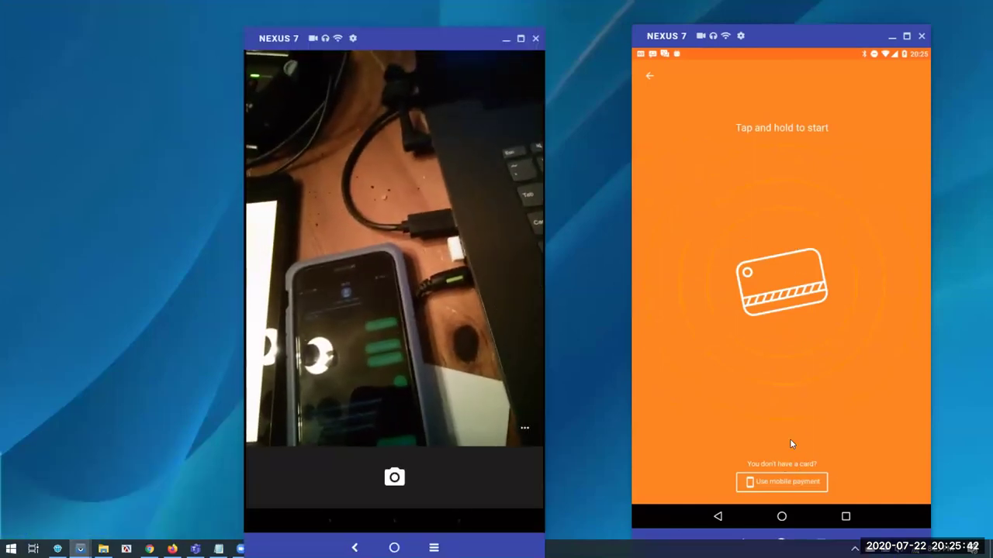
click(780, 483)
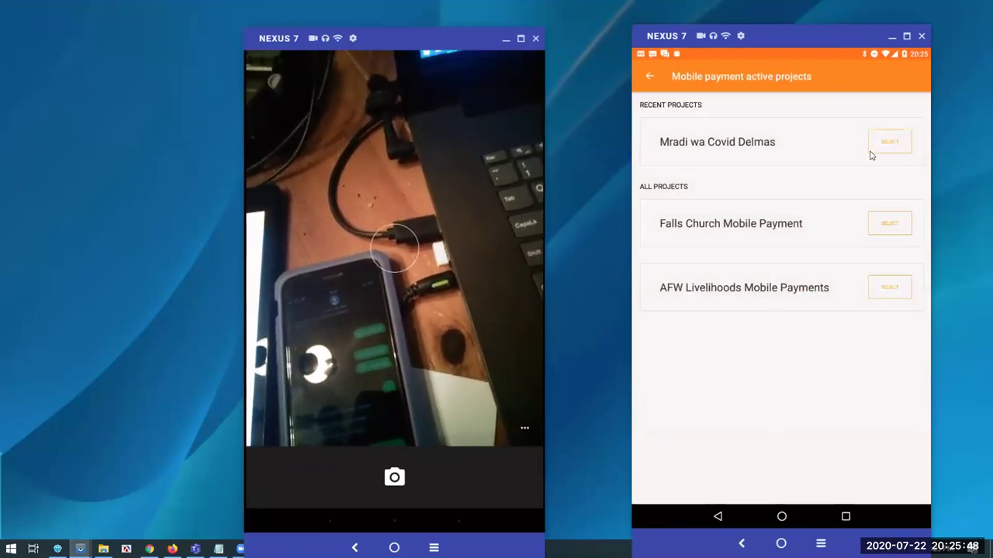
drag(768, 38, 733, 35)
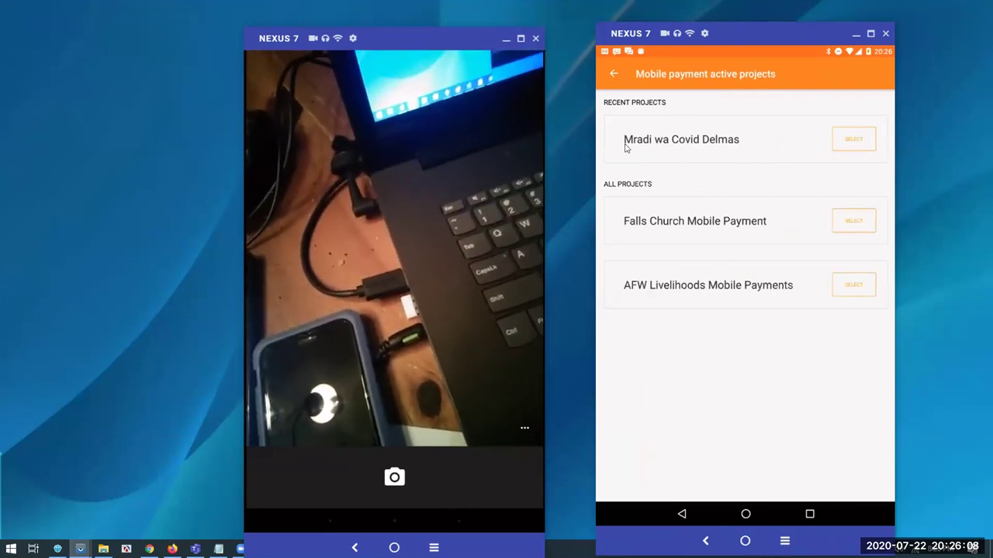
- Select Mradi wa Covid Delmas, add 4 Hand soap plus Hand sanitizer, Gloves and N95 Mask, and open the cart
click(854, 139)
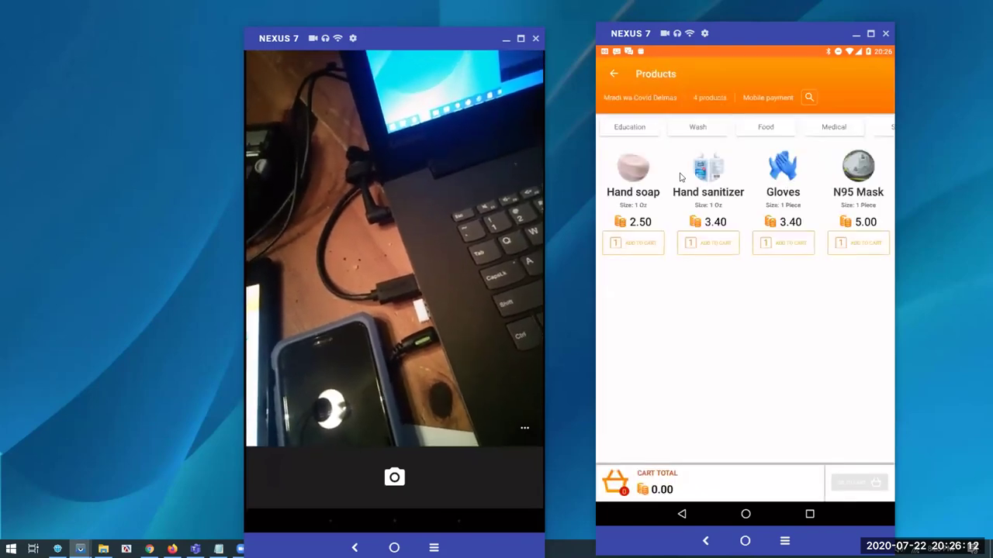
click(642, 246)
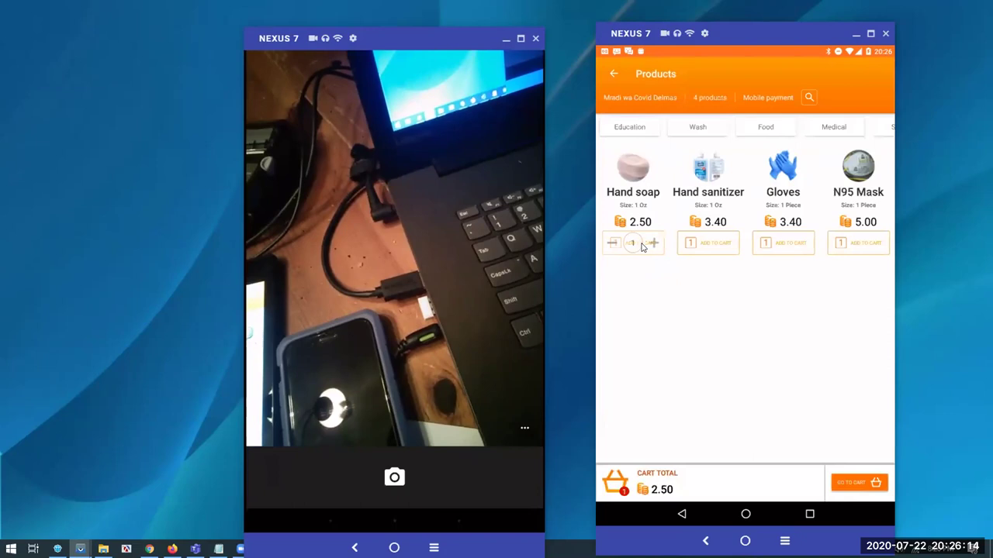
click(654, 243)
click(654, 243)
click(654, 243)
click(706, 247)
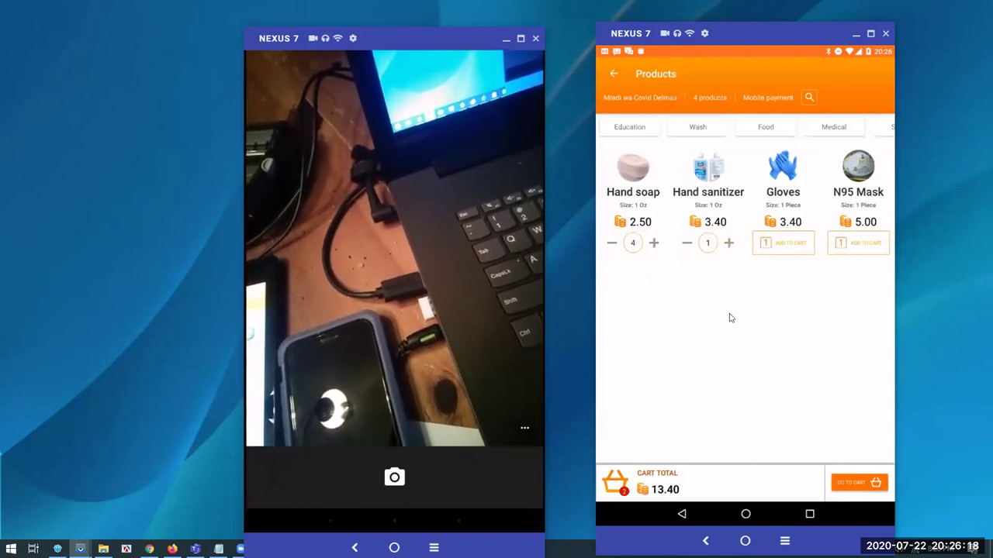
click(788, 246)
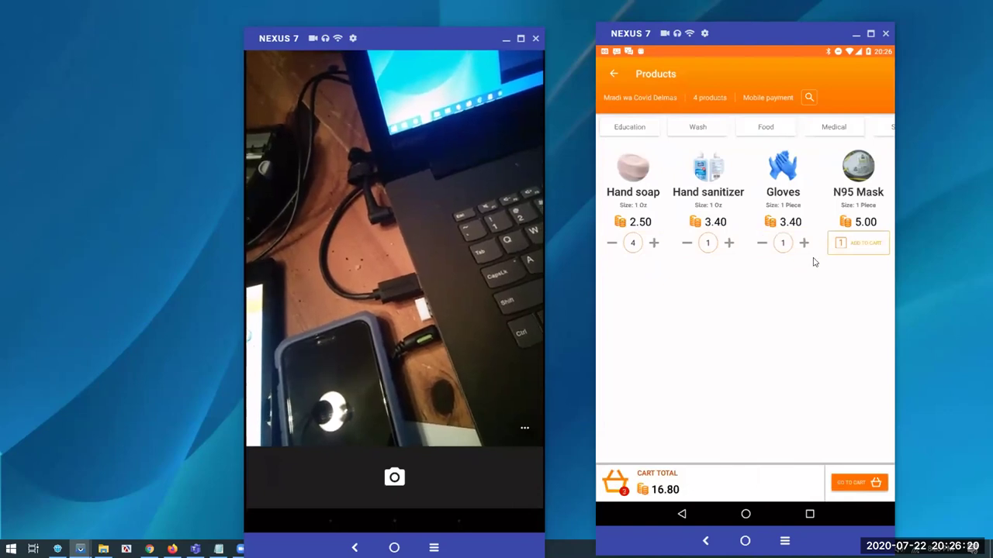
click(845, 246)
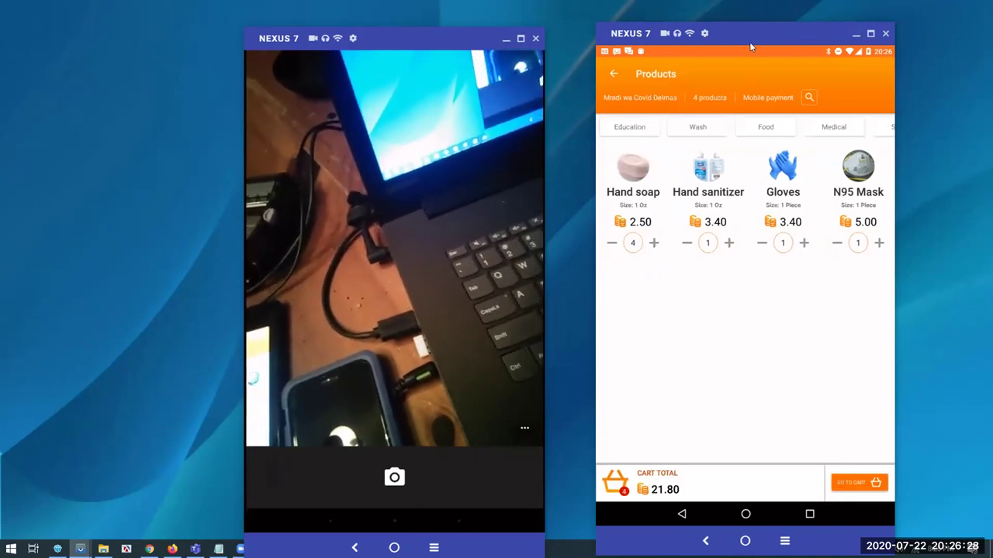
drag(754, 30, 754, 17)
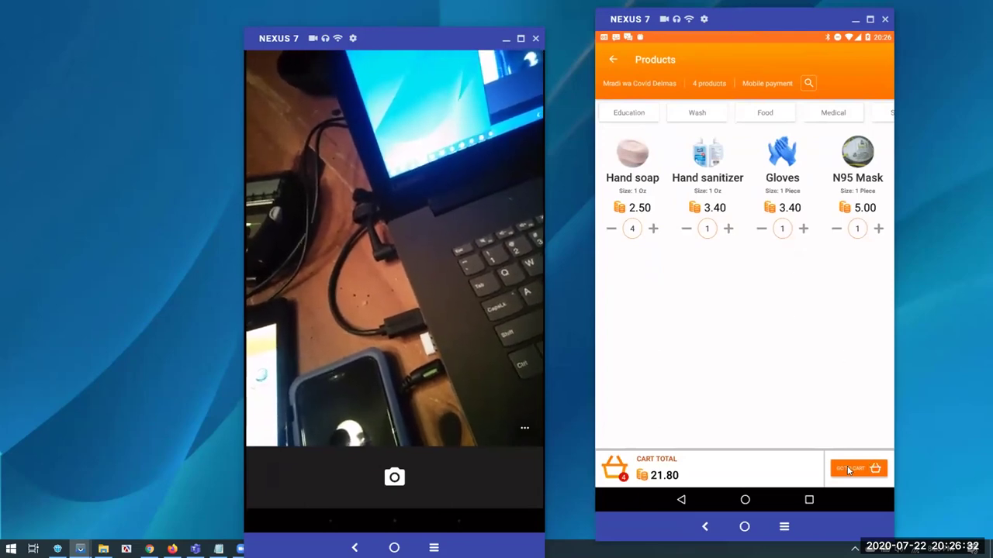
click(849, 470)
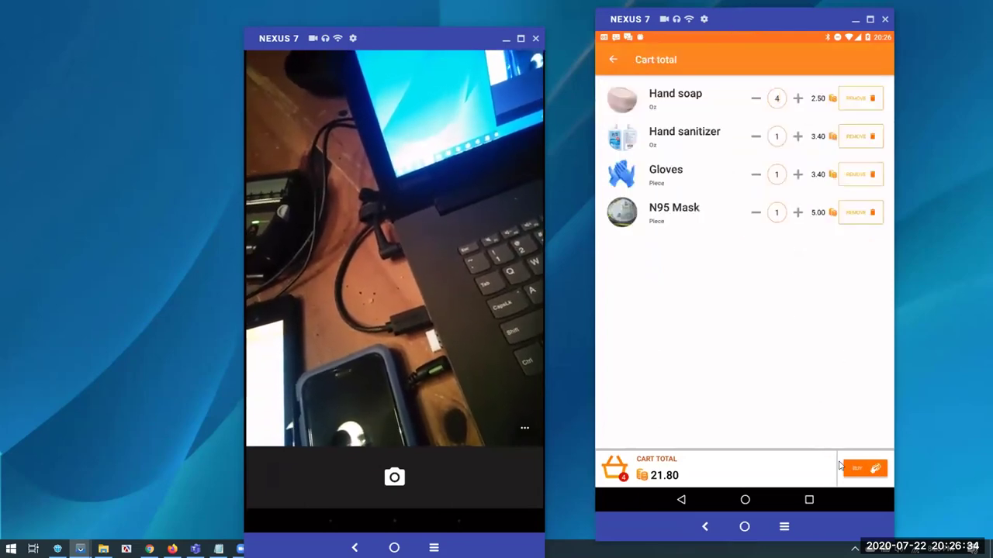
- Pay the 21.80 cart by mobile payment and delete the SMS payment code message
click(858, 469)
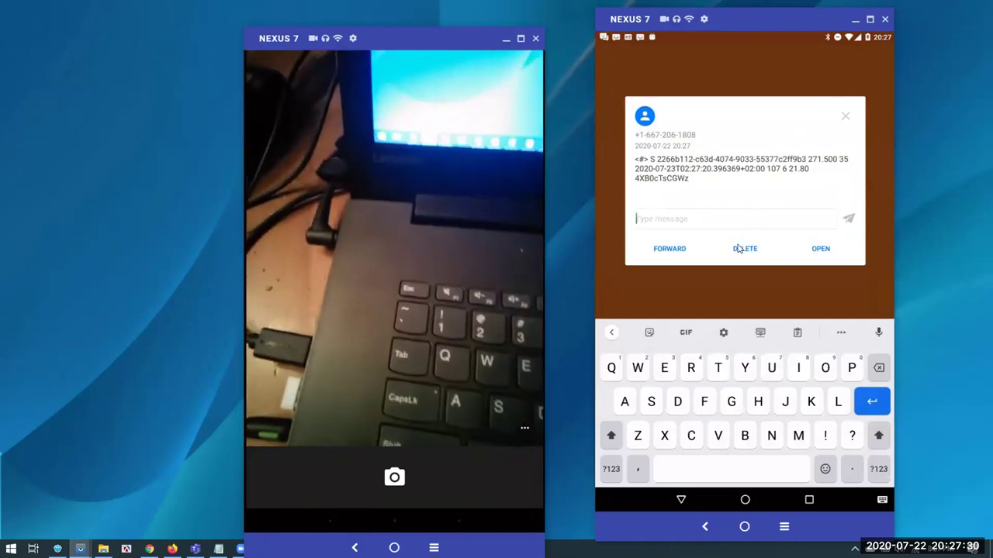
click(741, 248)
click(848, 293)
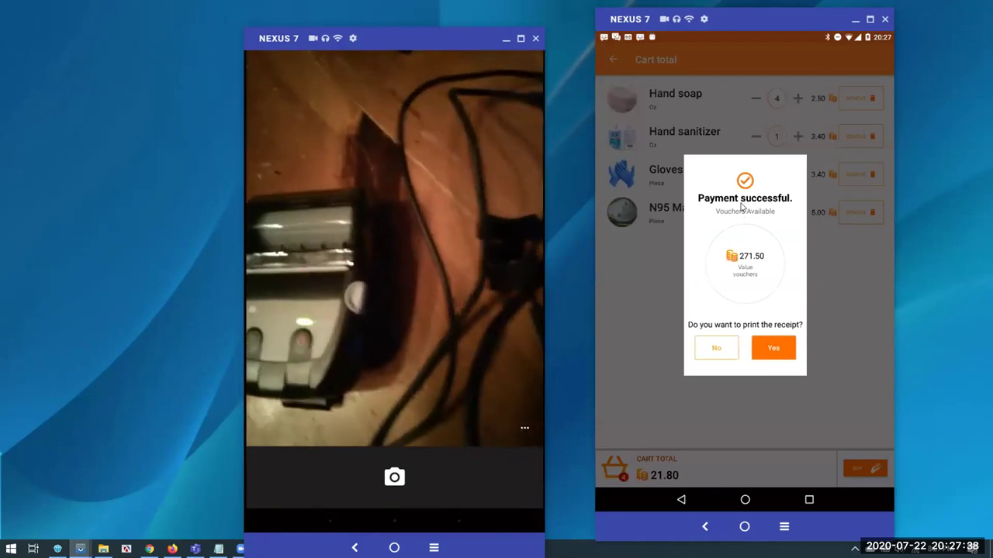
- Print Receipt #8 for the sale and dismiss the receipt-printed confirmation
click(761, 348)
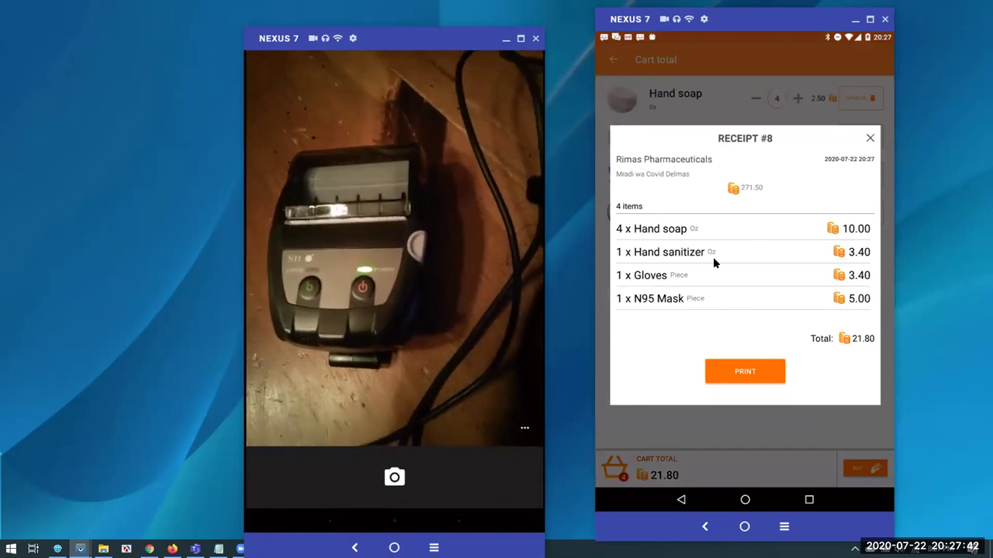
click(727, 371)
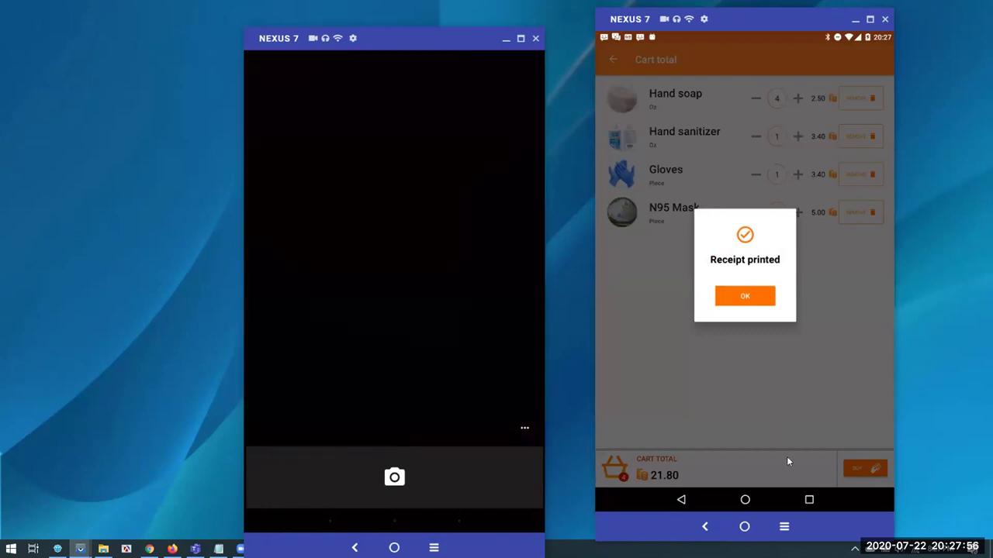
click(740, 301)
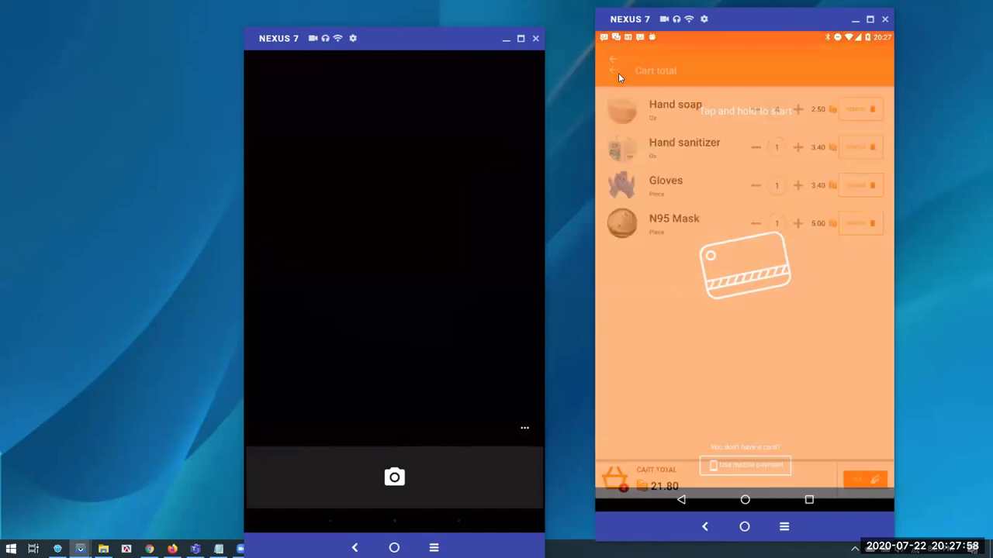
- Leave the card screen and return to the merchant app's Welcome screen
click(611, 62)
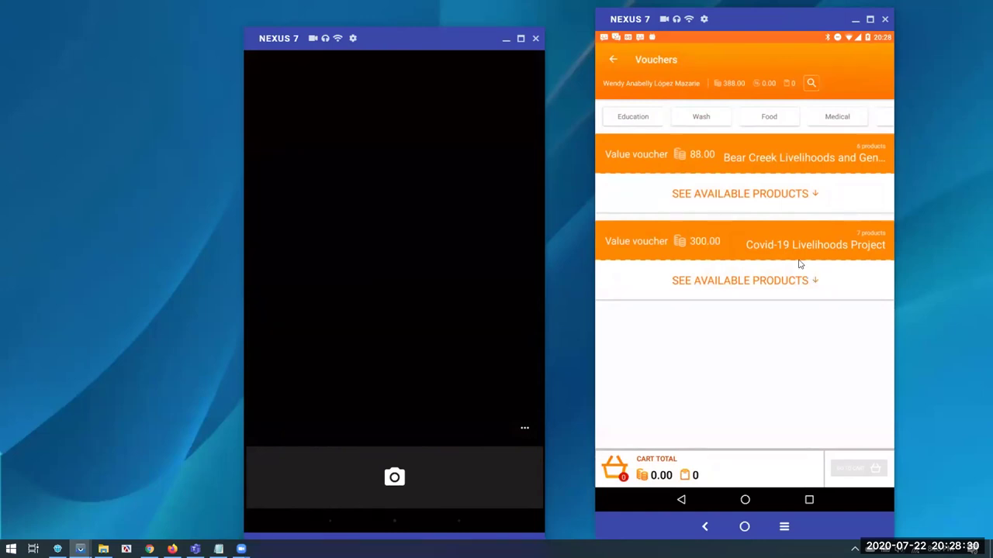
- Add maize corn, brown rice, tea, beans and sugar from the Bear Creek voucher to the cart
click(807, 194)
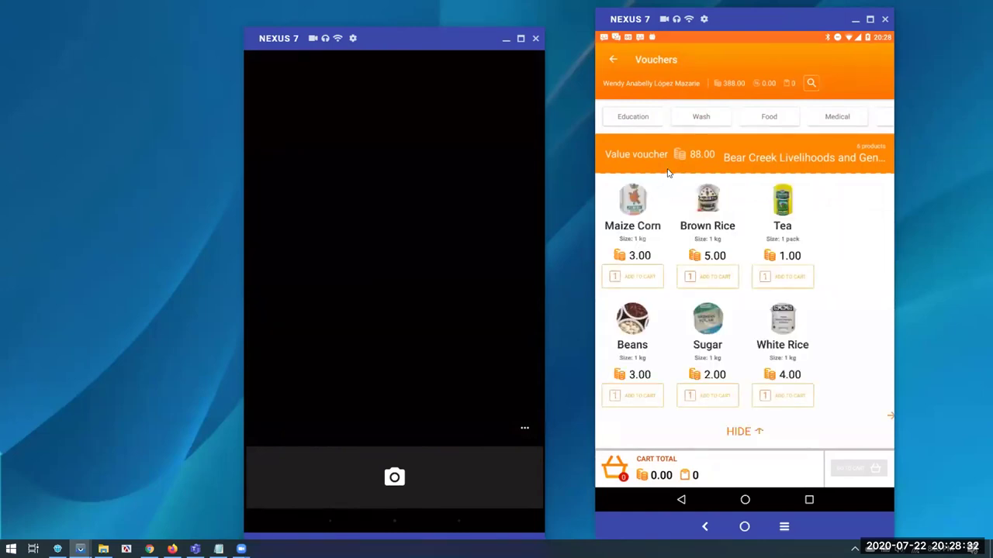
click(632, 277)
click(707, 277)
click(784, 277)
click(617, 395)
click(689, 396)
- Check out the 14.00 cart and confirm the payment with the card PIN
click(849, 468)
click(851, 468)
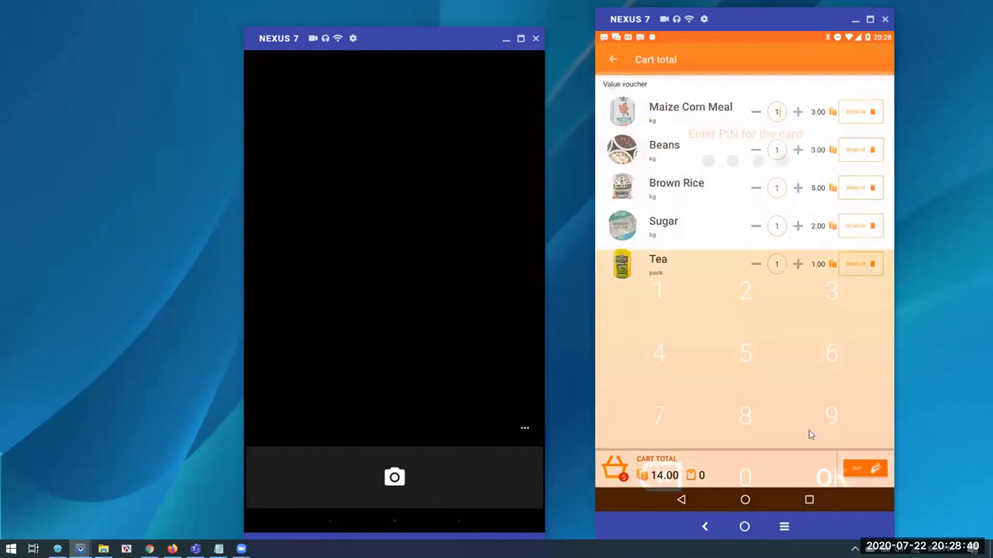
click(648, 262)
click(743, 260)
click(831, 266)
click(653, 326)
click(836, 449)
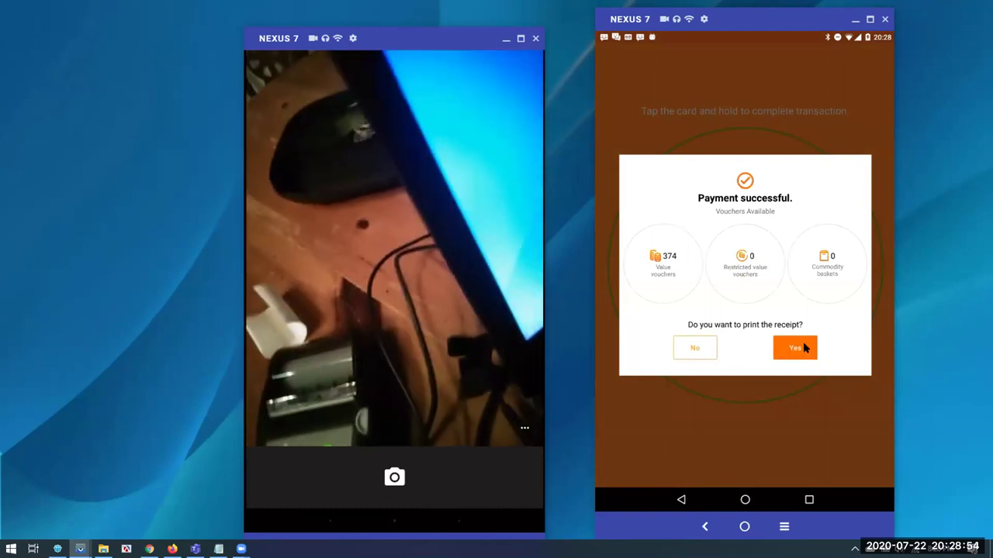
- Print receipt #9 for the 14.00 purchase and dismiss the printed confirmation
click(790, 353)
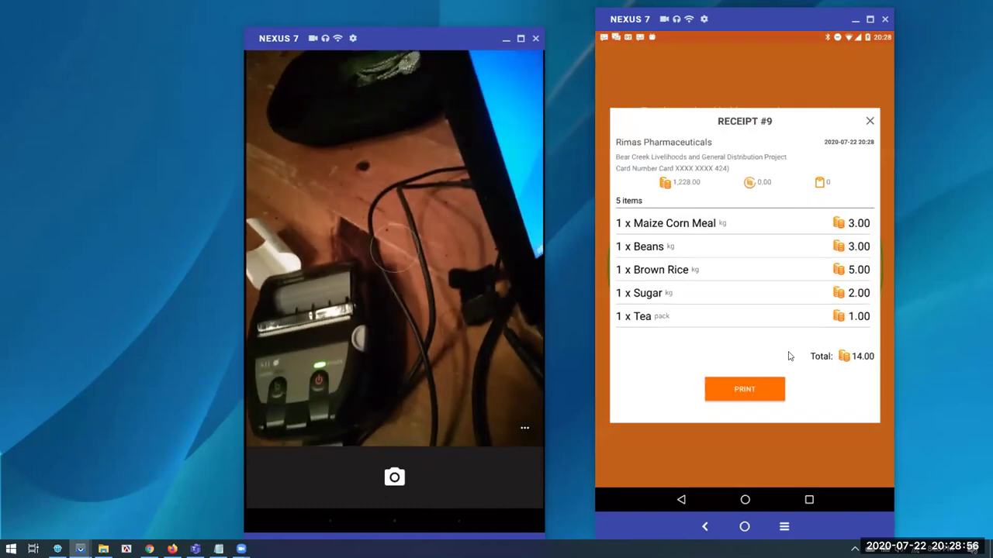
click(769, 381)
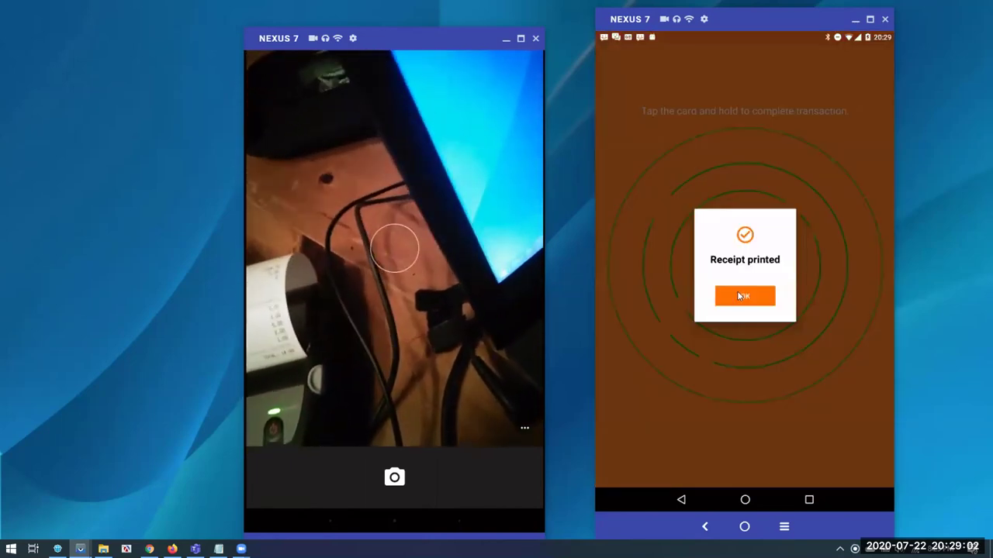
click(738, 294)
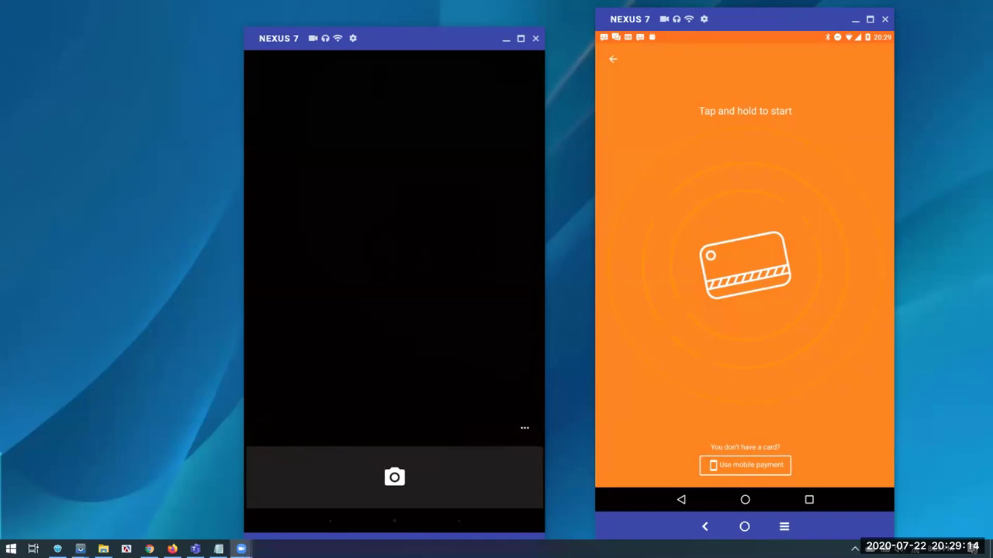
- Synchronize the merchant's transactions online from the Merchant menu, then show the E-Voucher System Transactions list
click(172, 550)
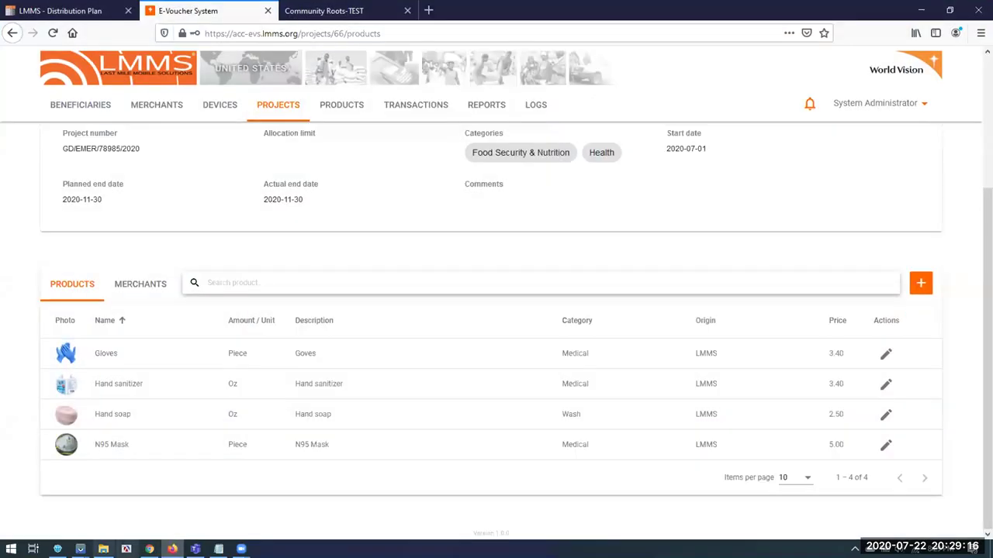
mouse_move(80, 549)
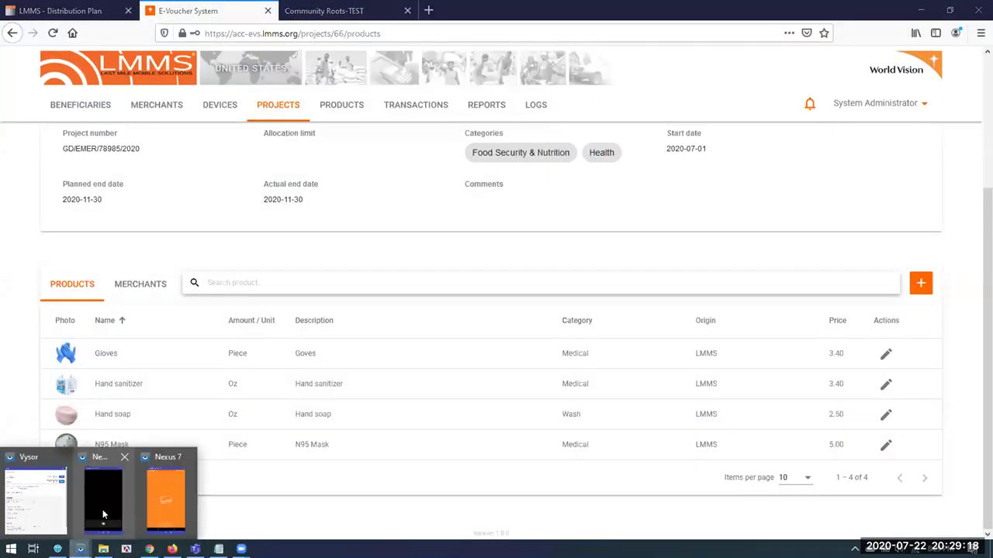
click(145, 488)
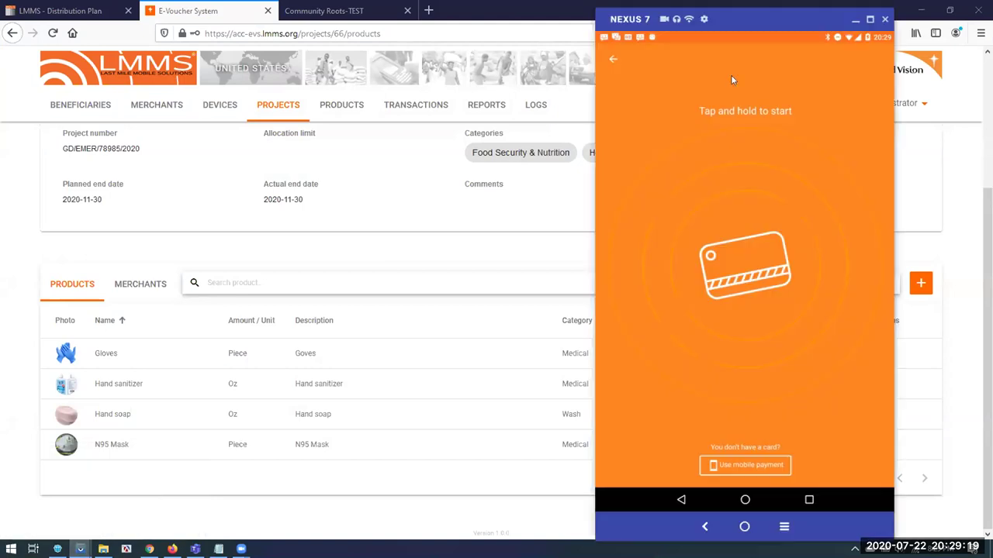
click(612, 56)
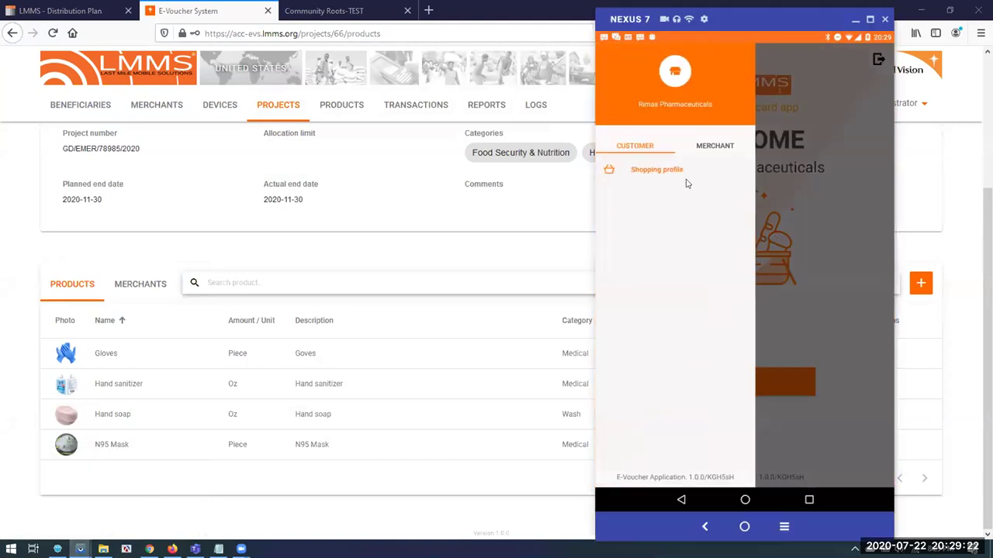
click(700, 146)
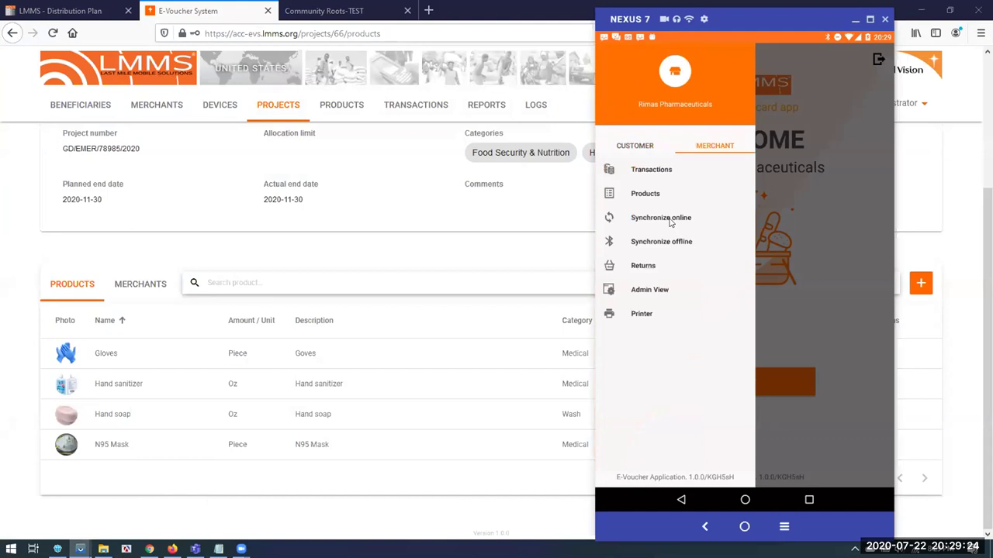
click(669, 219)
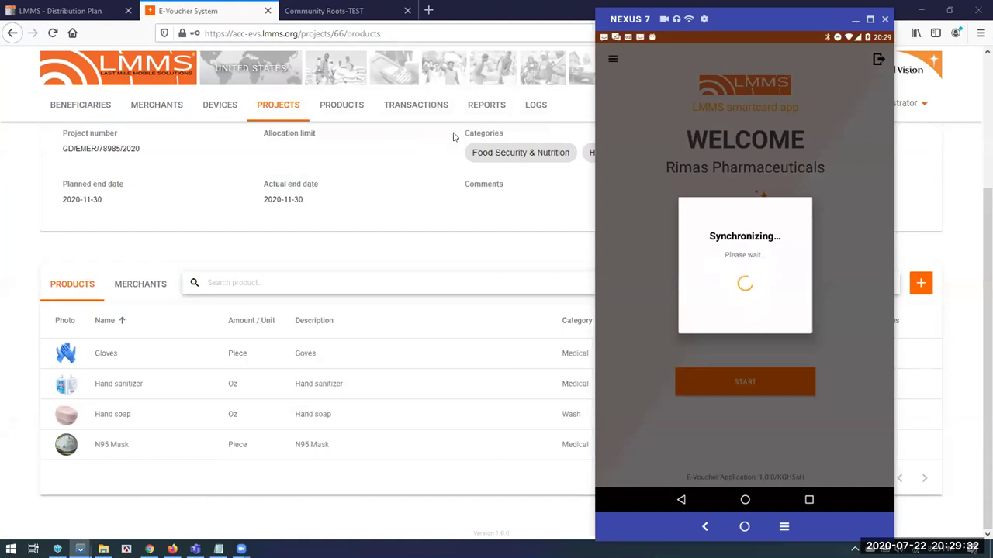
click(436, 105)
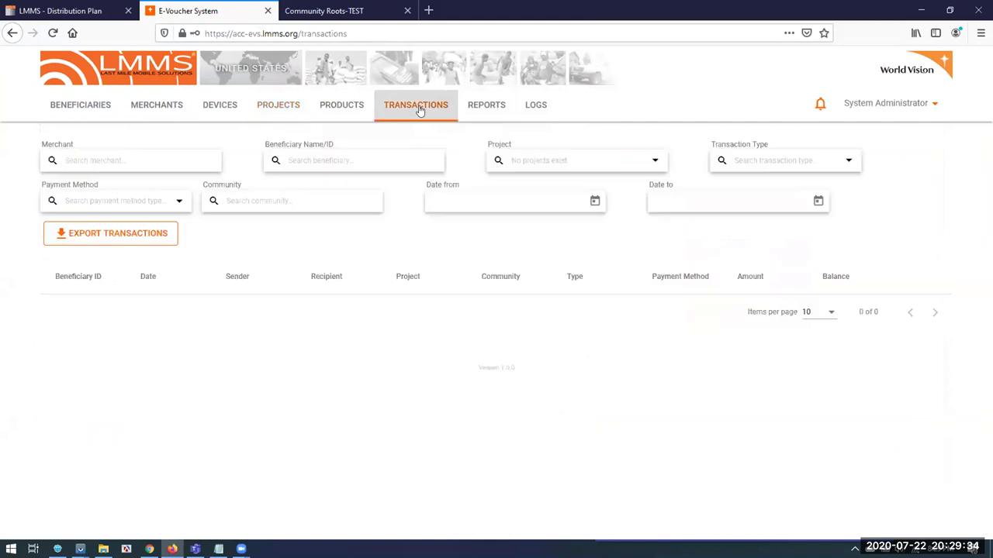
- Filter the transaction list to the Redeem transaction type
click(127, 159)
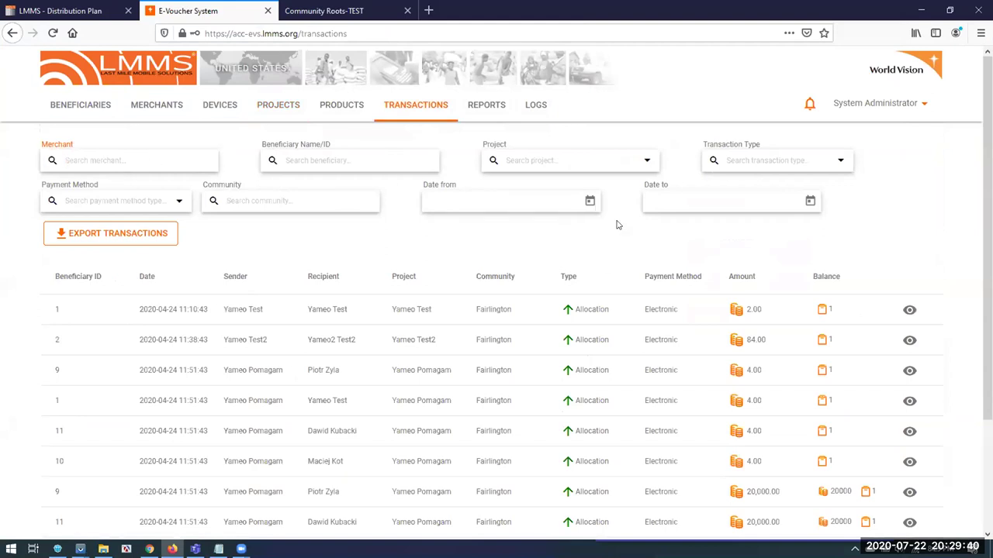
click(775, 162)
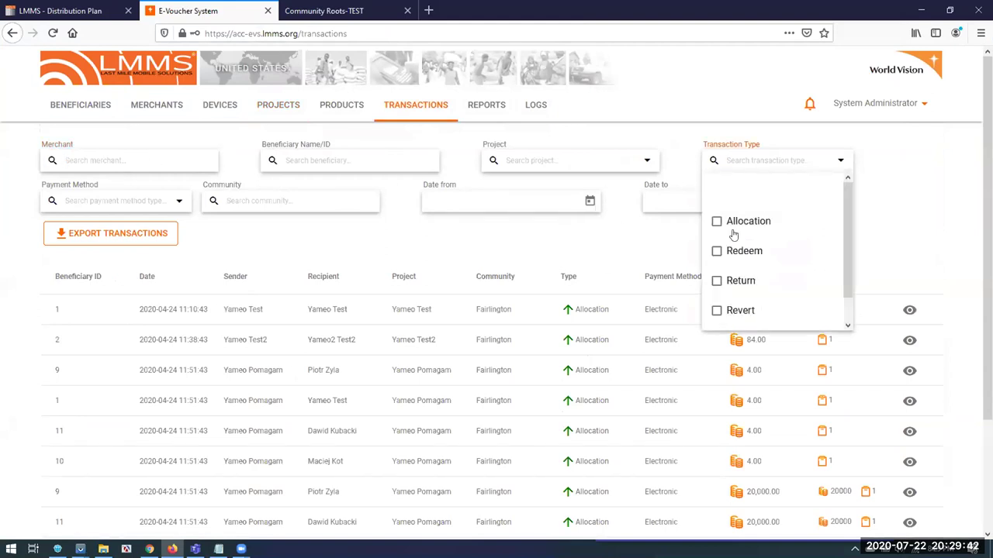
click(718, 253)
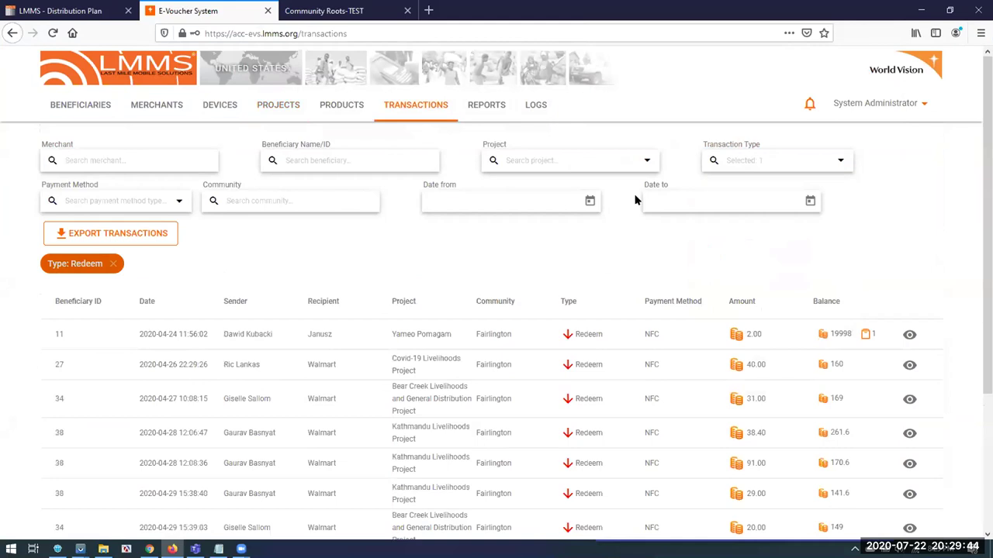
- Set the Date from filter to 2020-07-23, then check the Distribution Plan tab and return
click(589, 203)
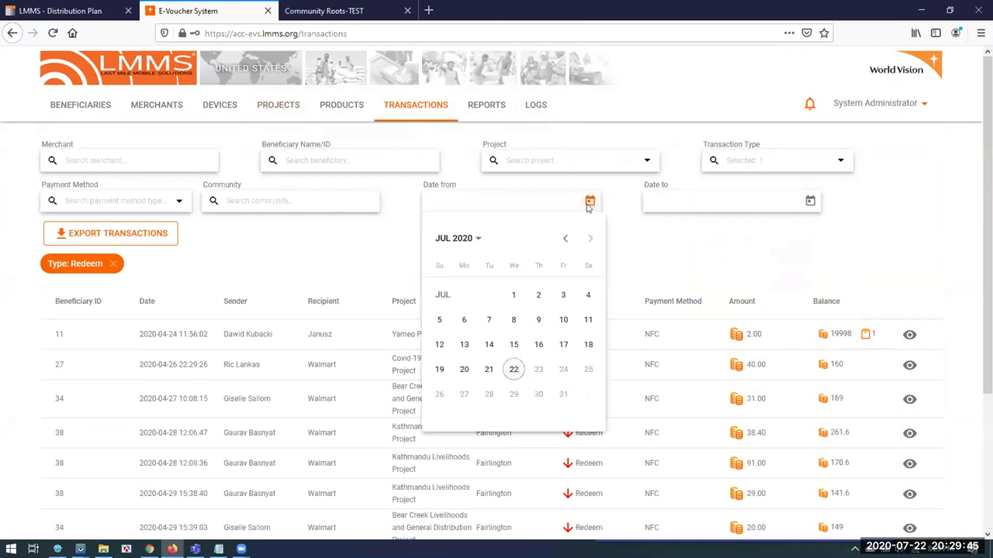
click(513, 370)
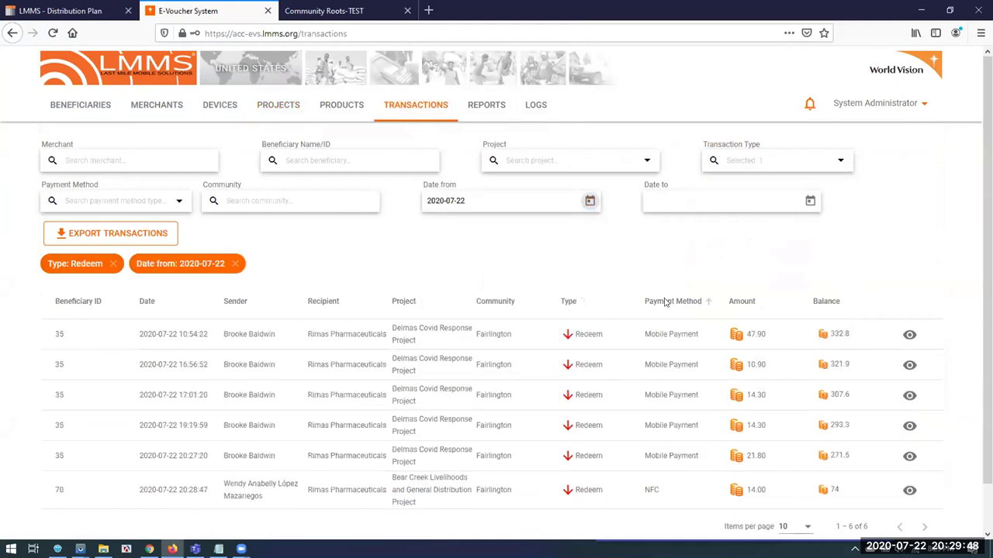
scroll(698, 279, down, 1)
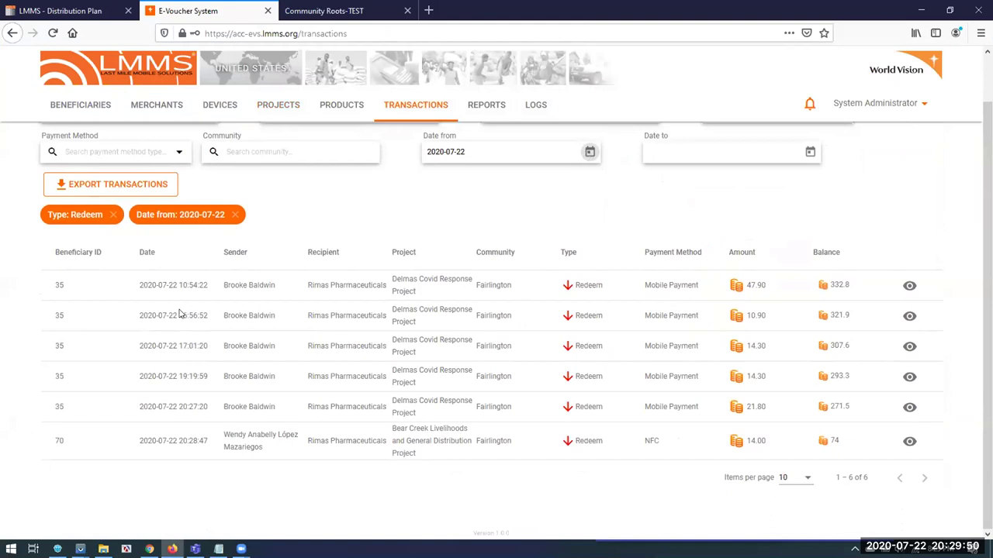
click(589, 155)
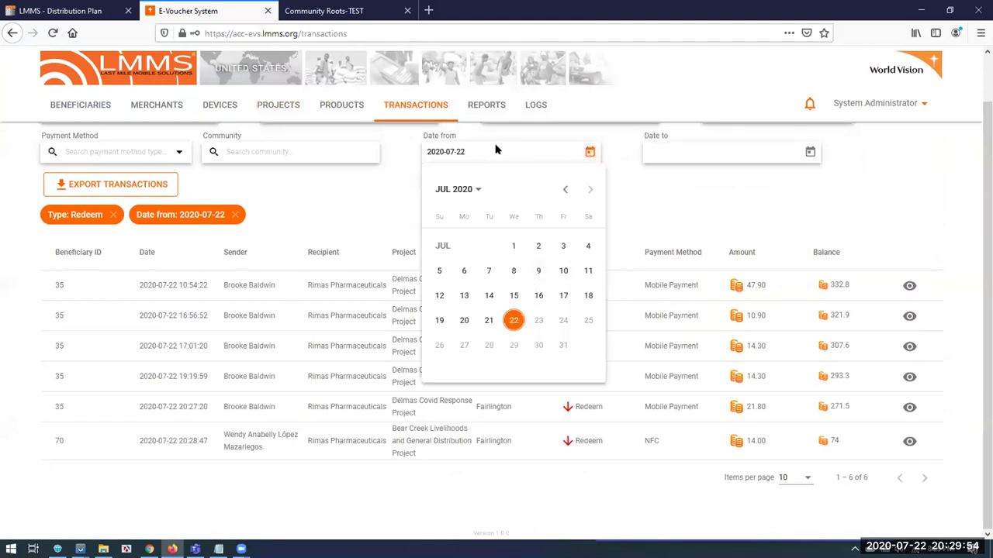
click(470, 152)
key(BackSpace)
text(3)
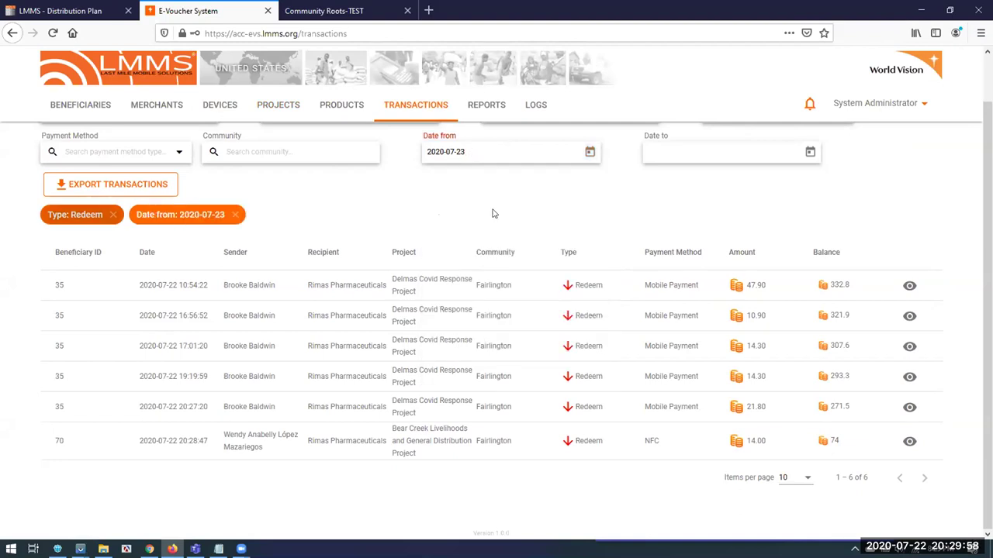
scroll(438, 175, up, 1)
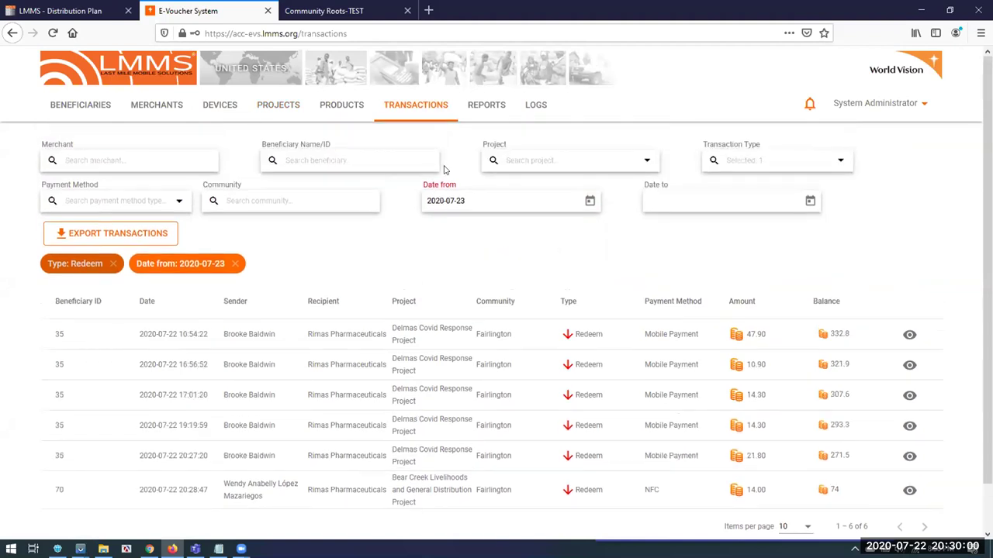
click(97, 10)
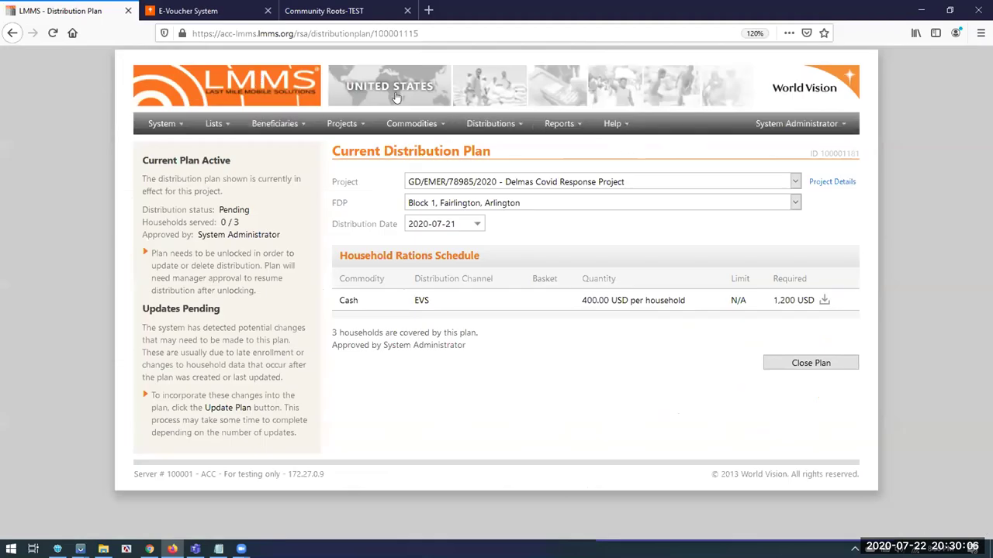
click(218, 11)
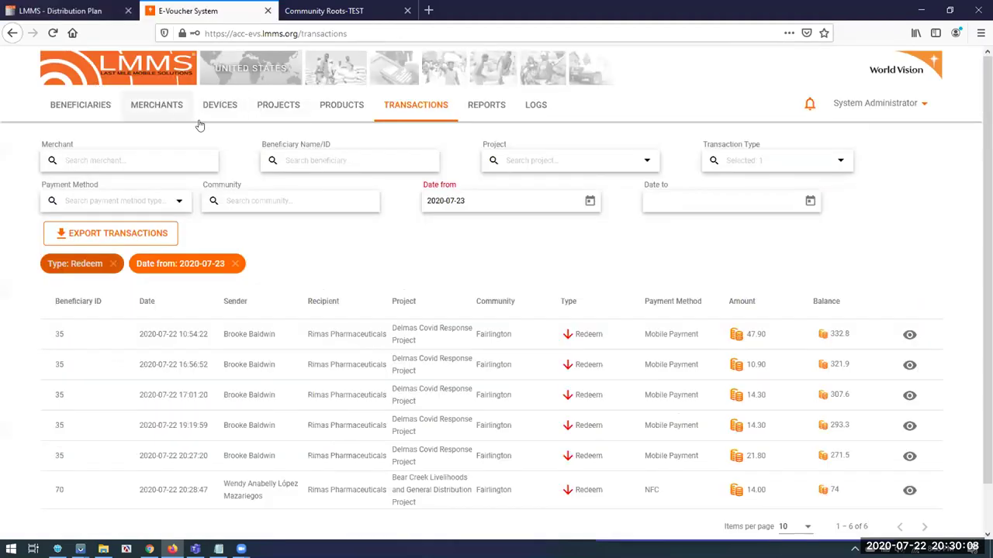